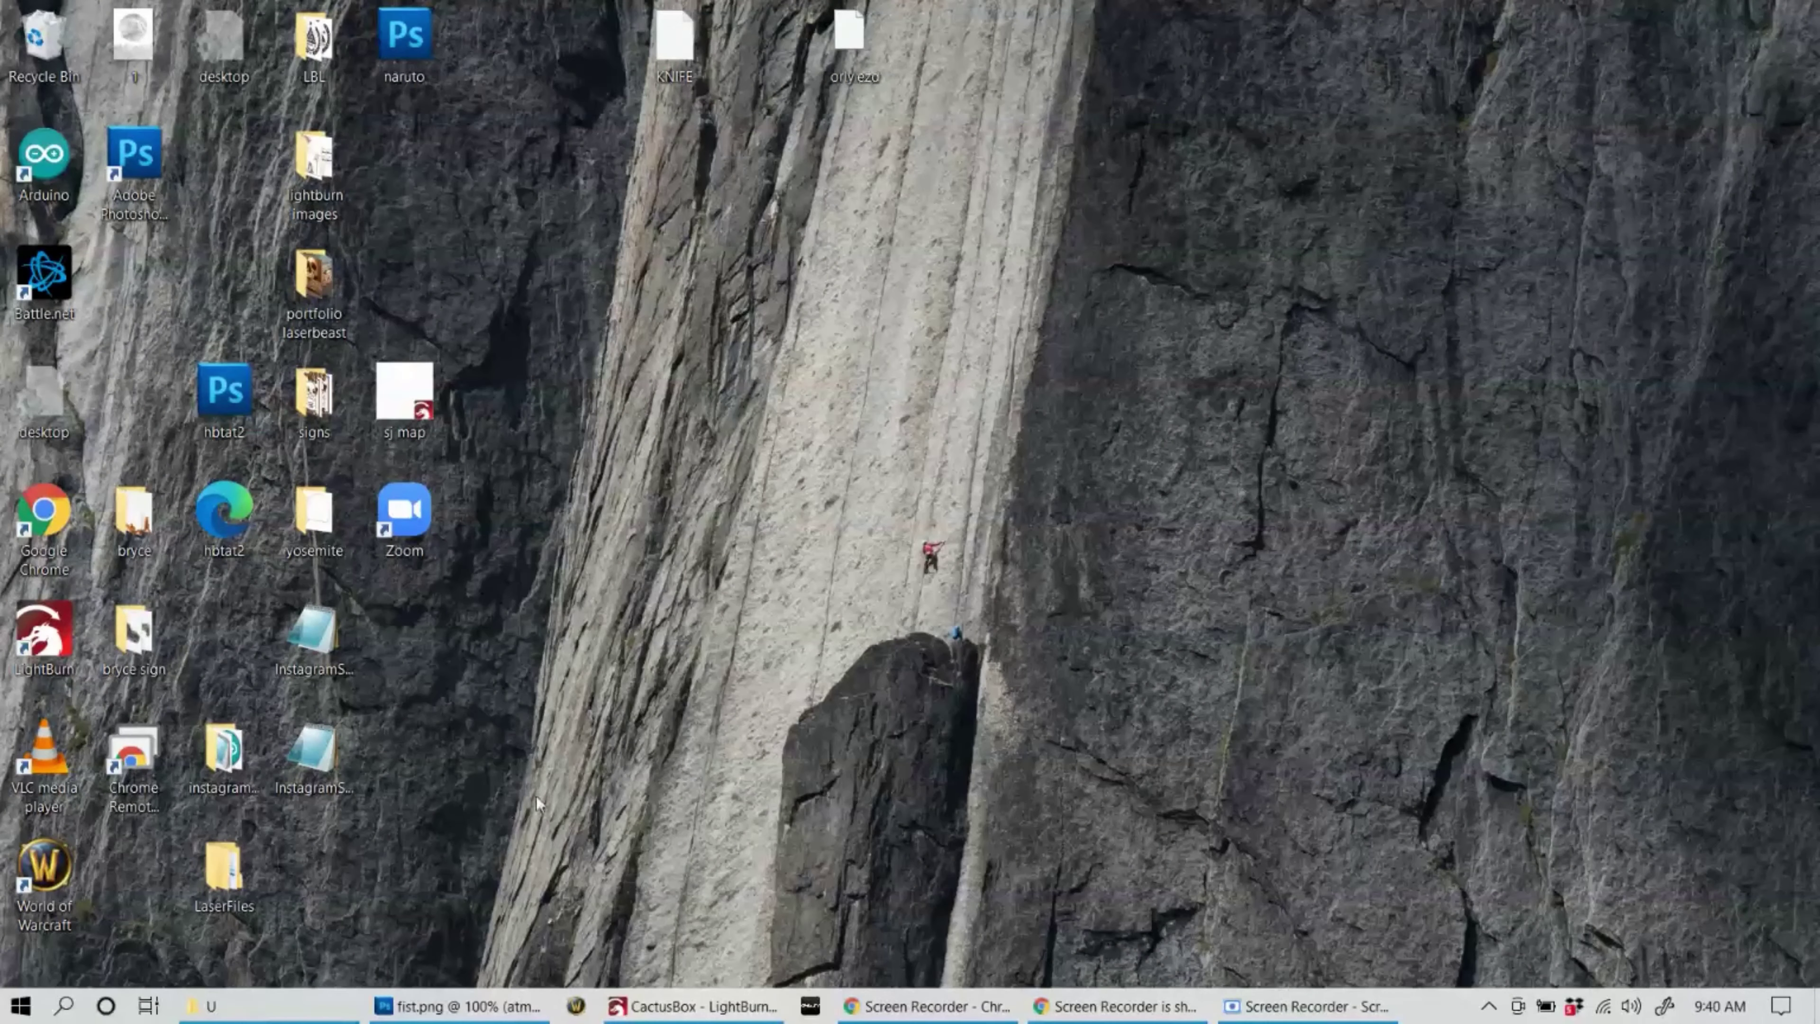
Launch EzCad2.exe from the Ezcad2.9.9(20140421) folder on the USB drive
{"action": "left_click", "coordinate": [244, 1005]}
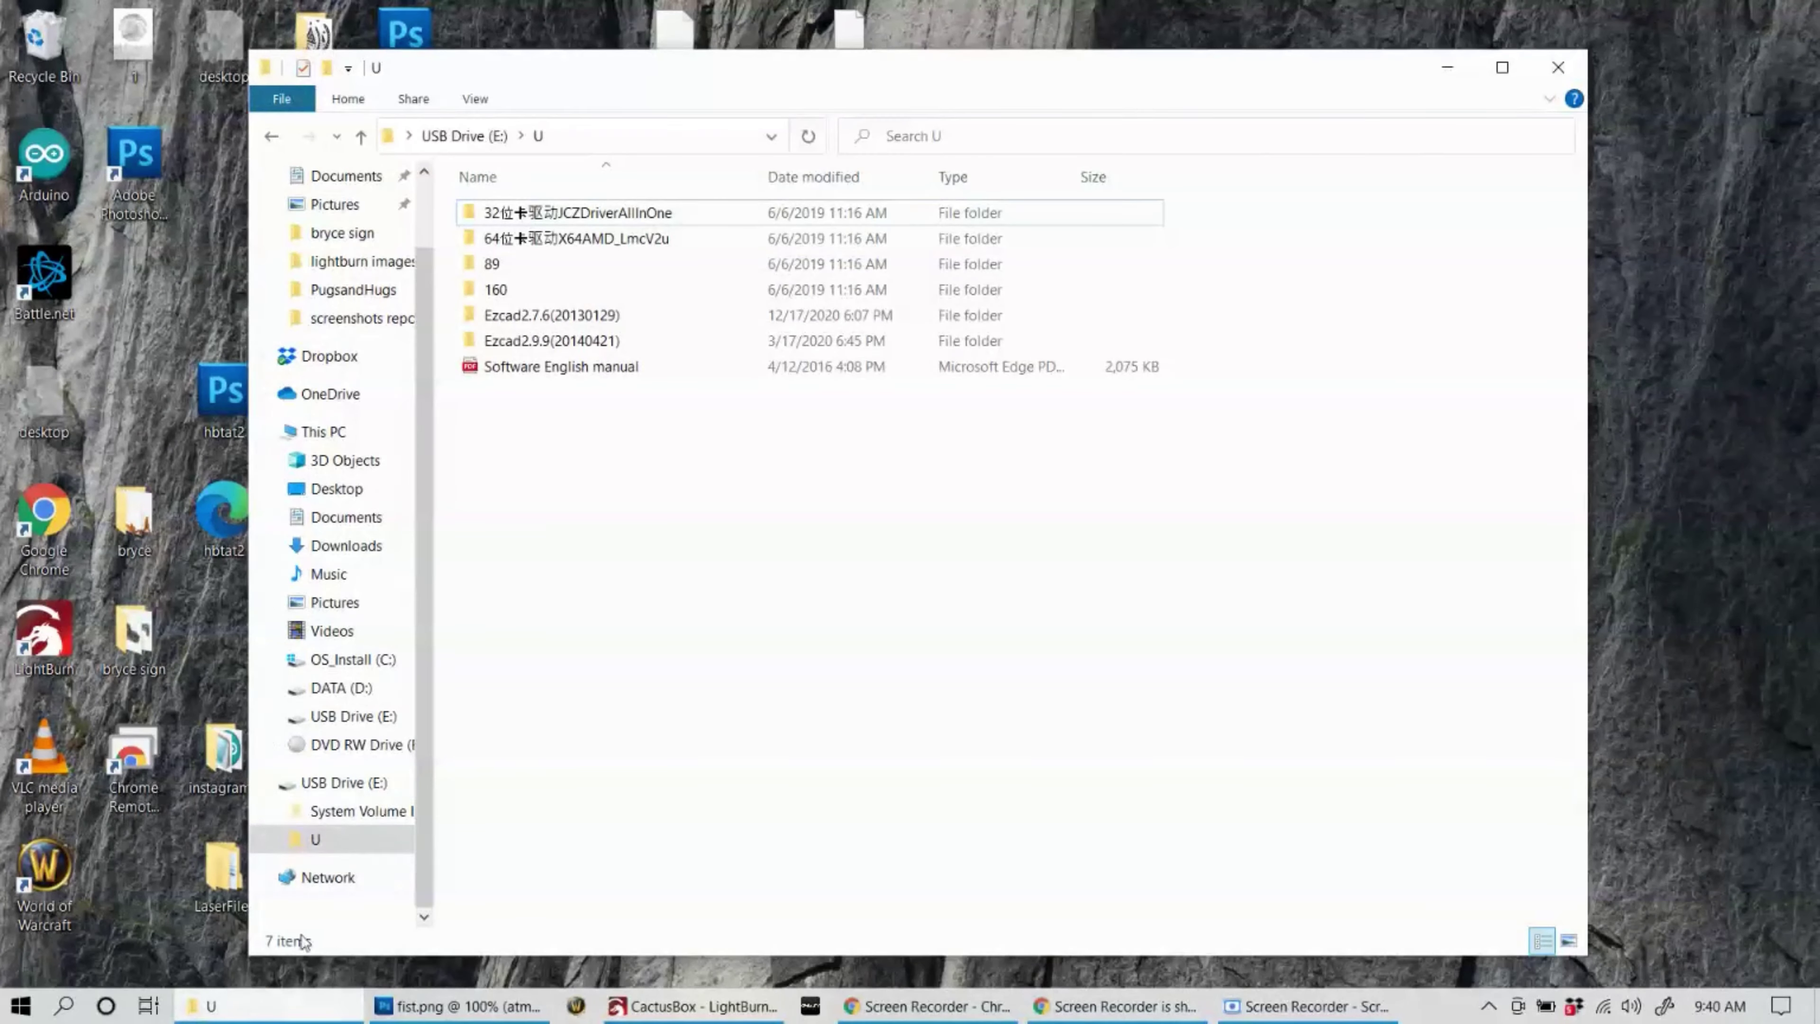
{"action": "left_click", "coordinate": [570, 316]}
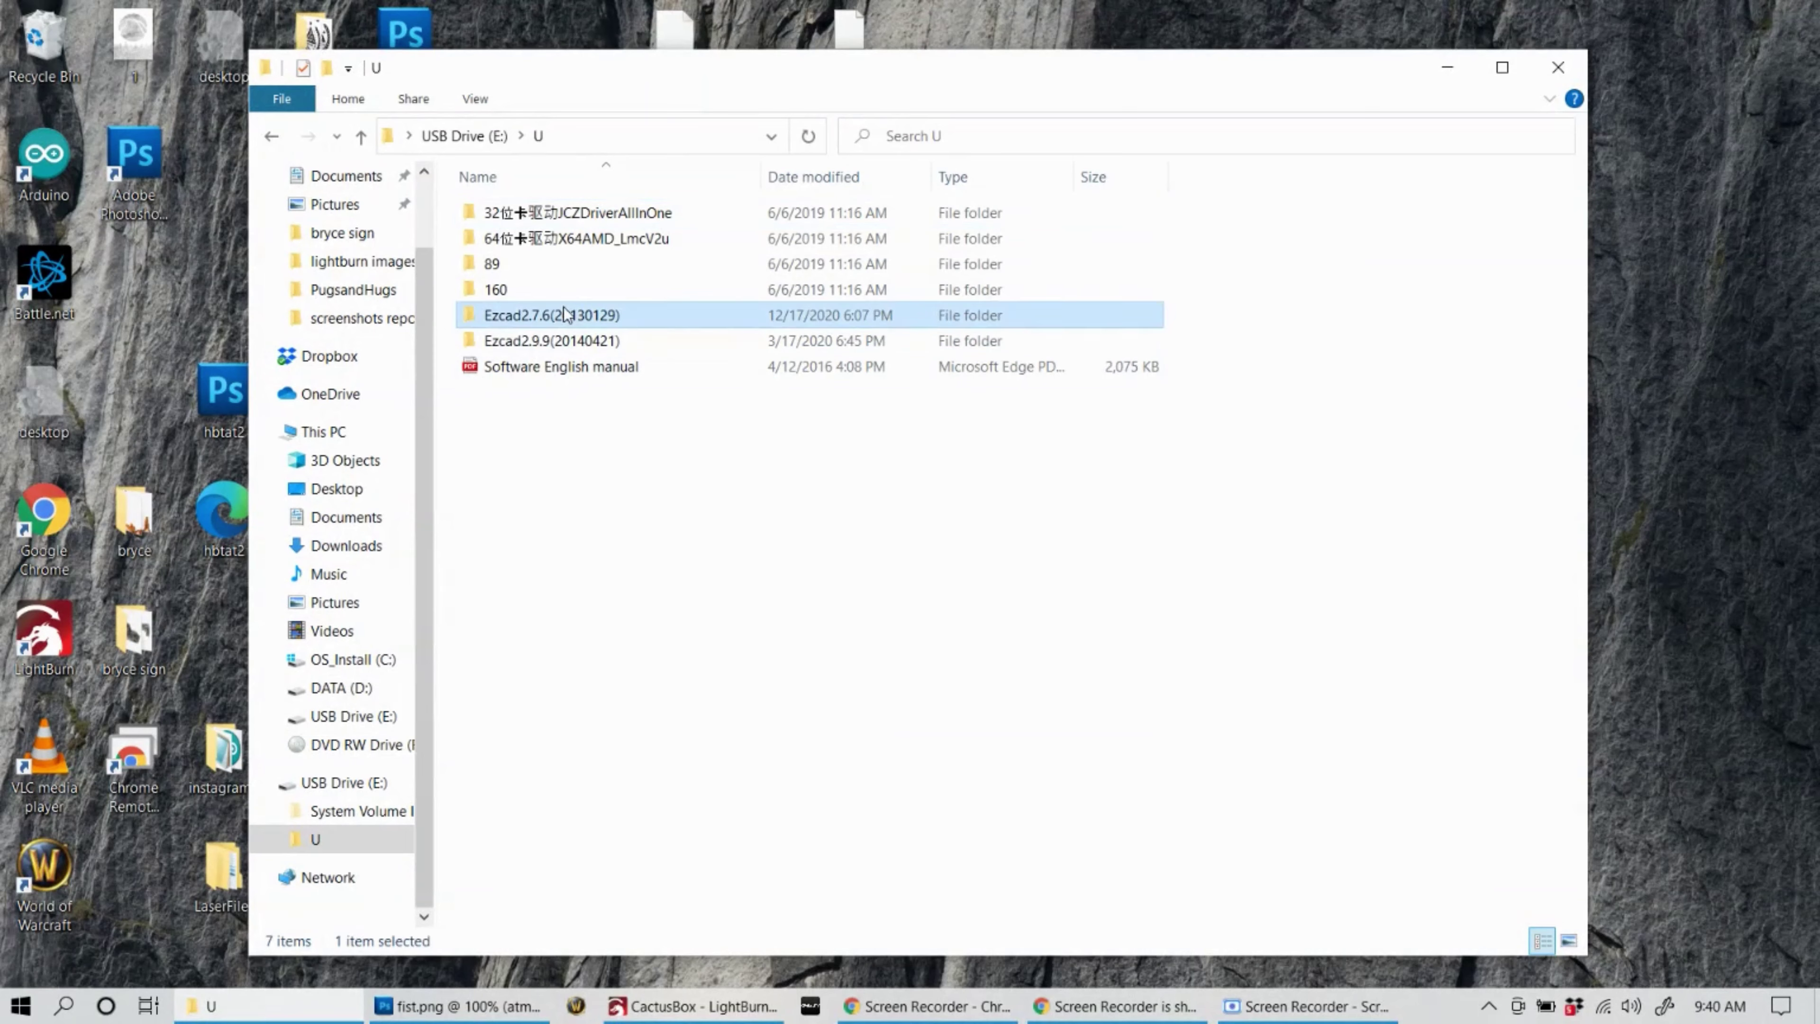
{"action": "left_click", "coordinate": [570, 342]}
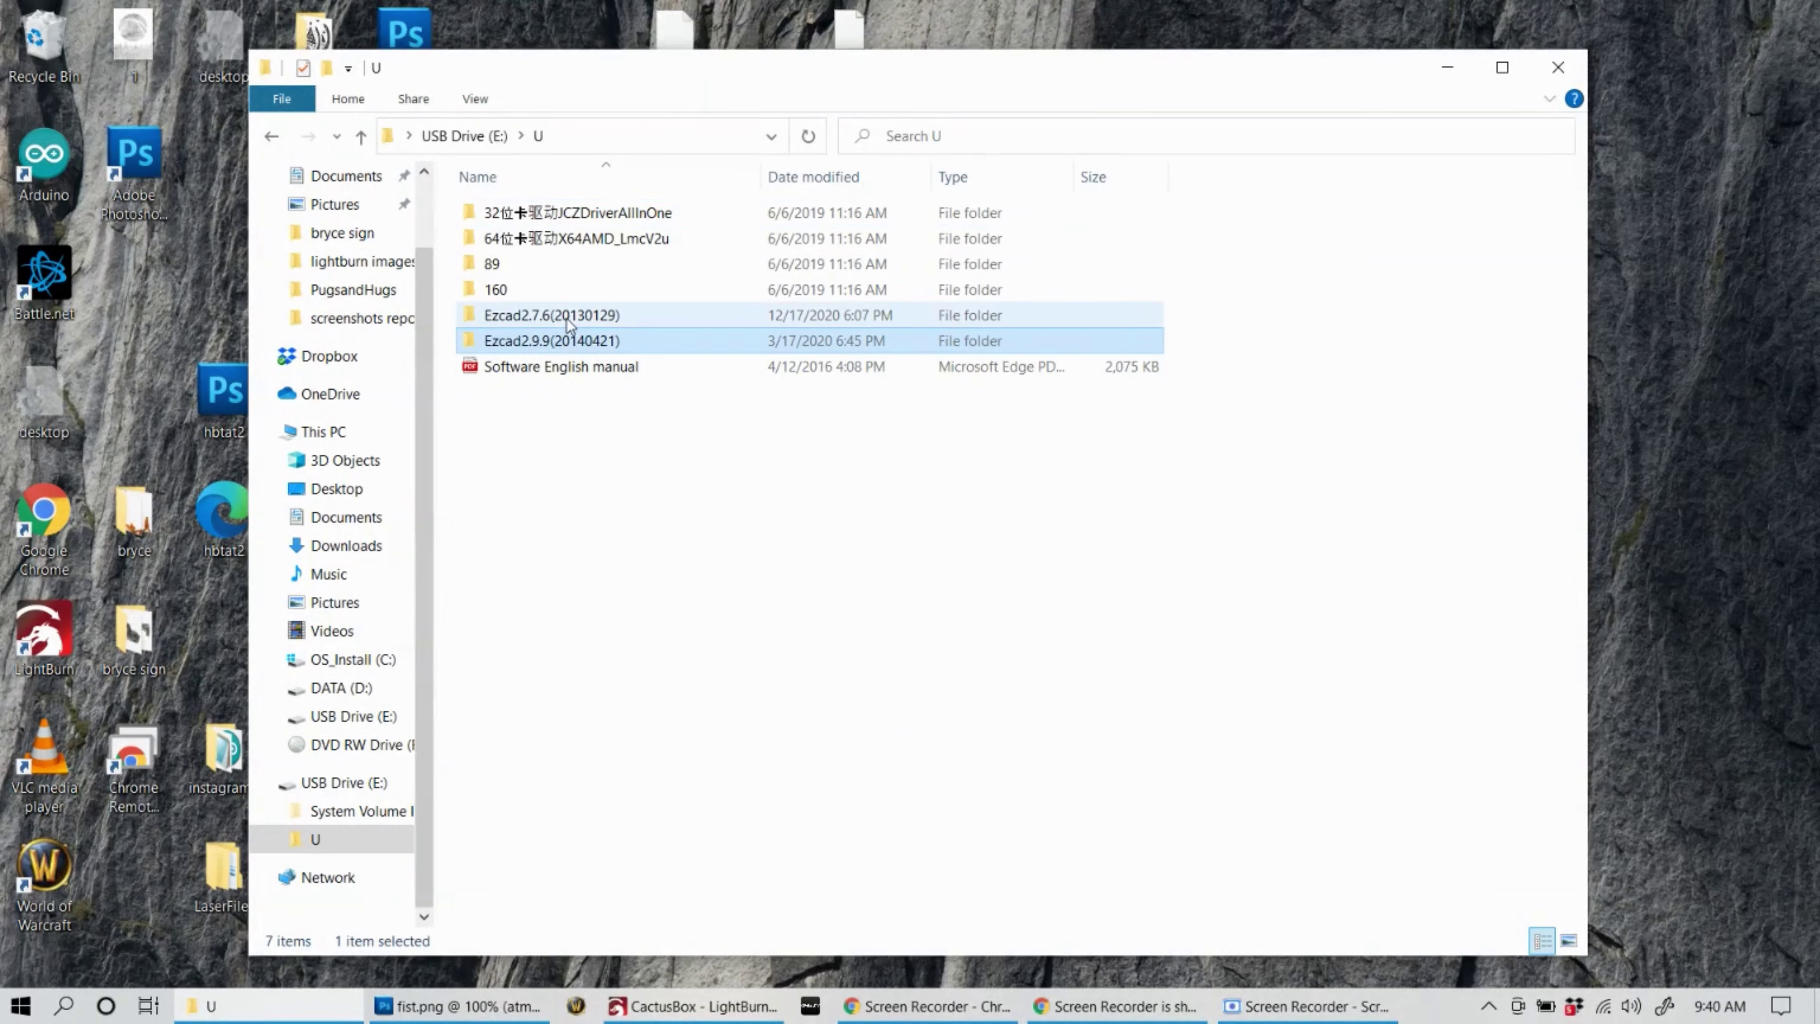
{"action": "double_click", "coordinate": [574, 343]}
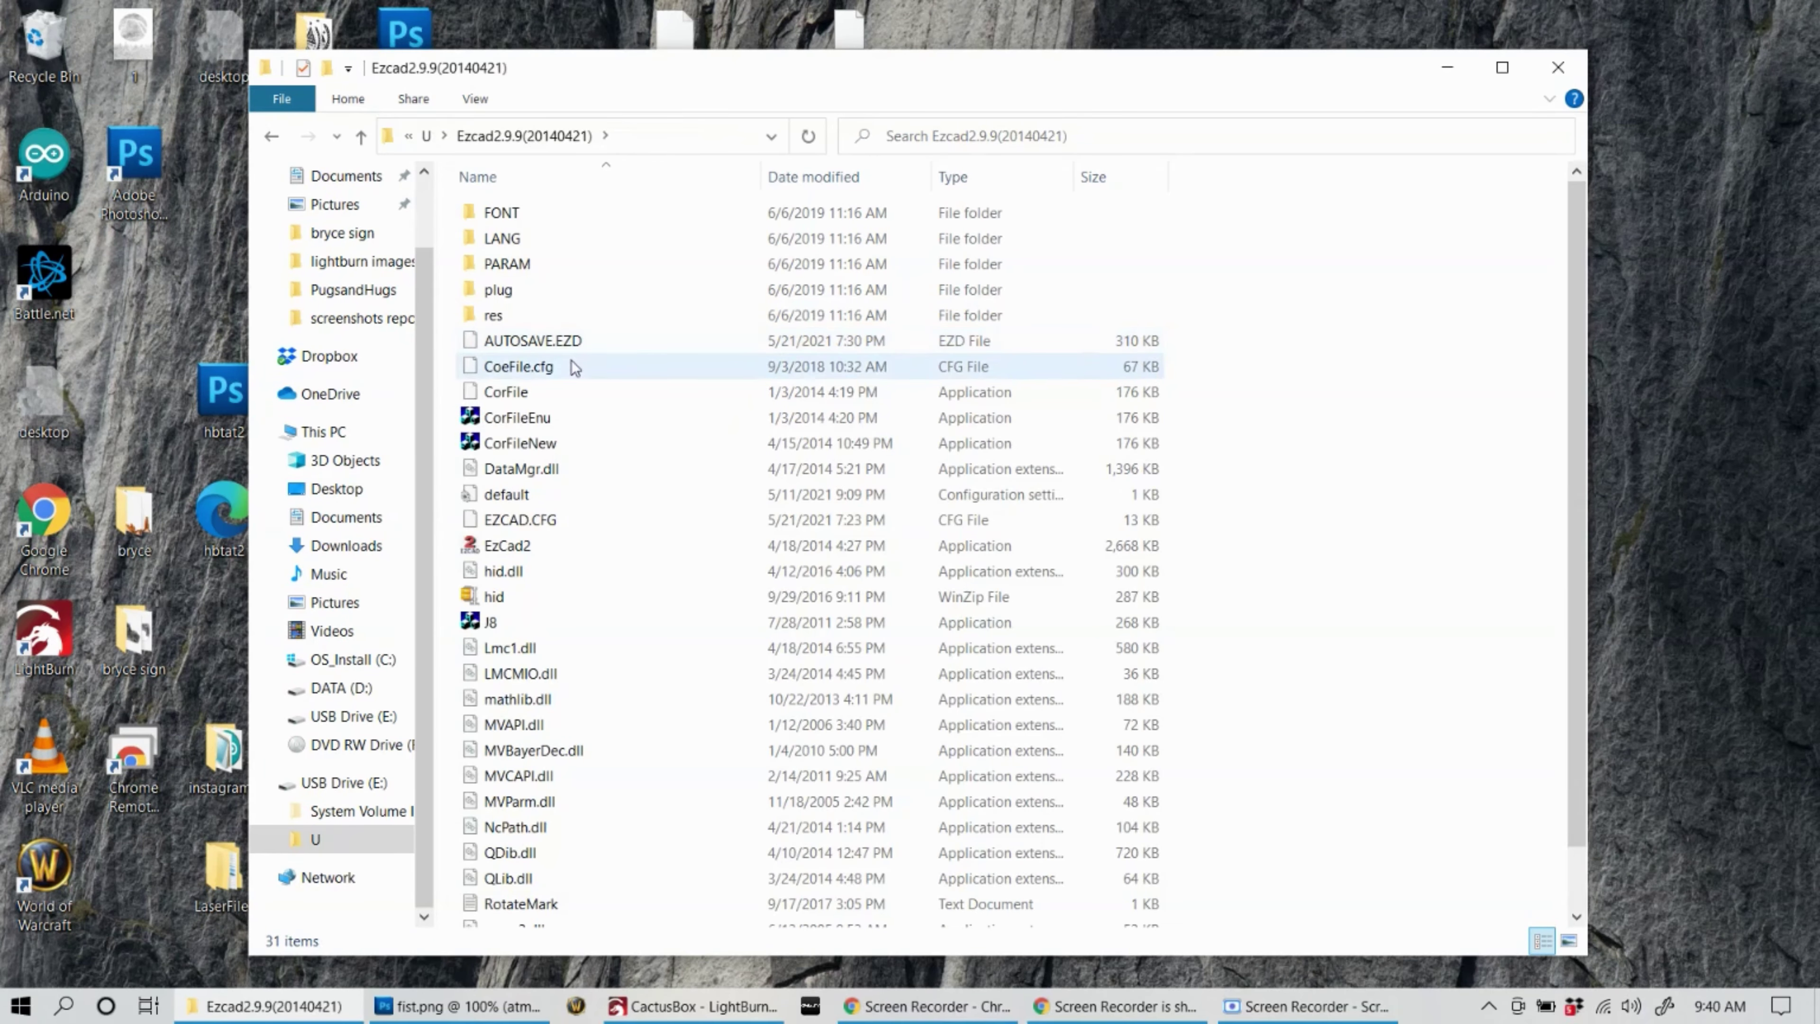
{"action": "left_click", "coordinate": [534, 544]}
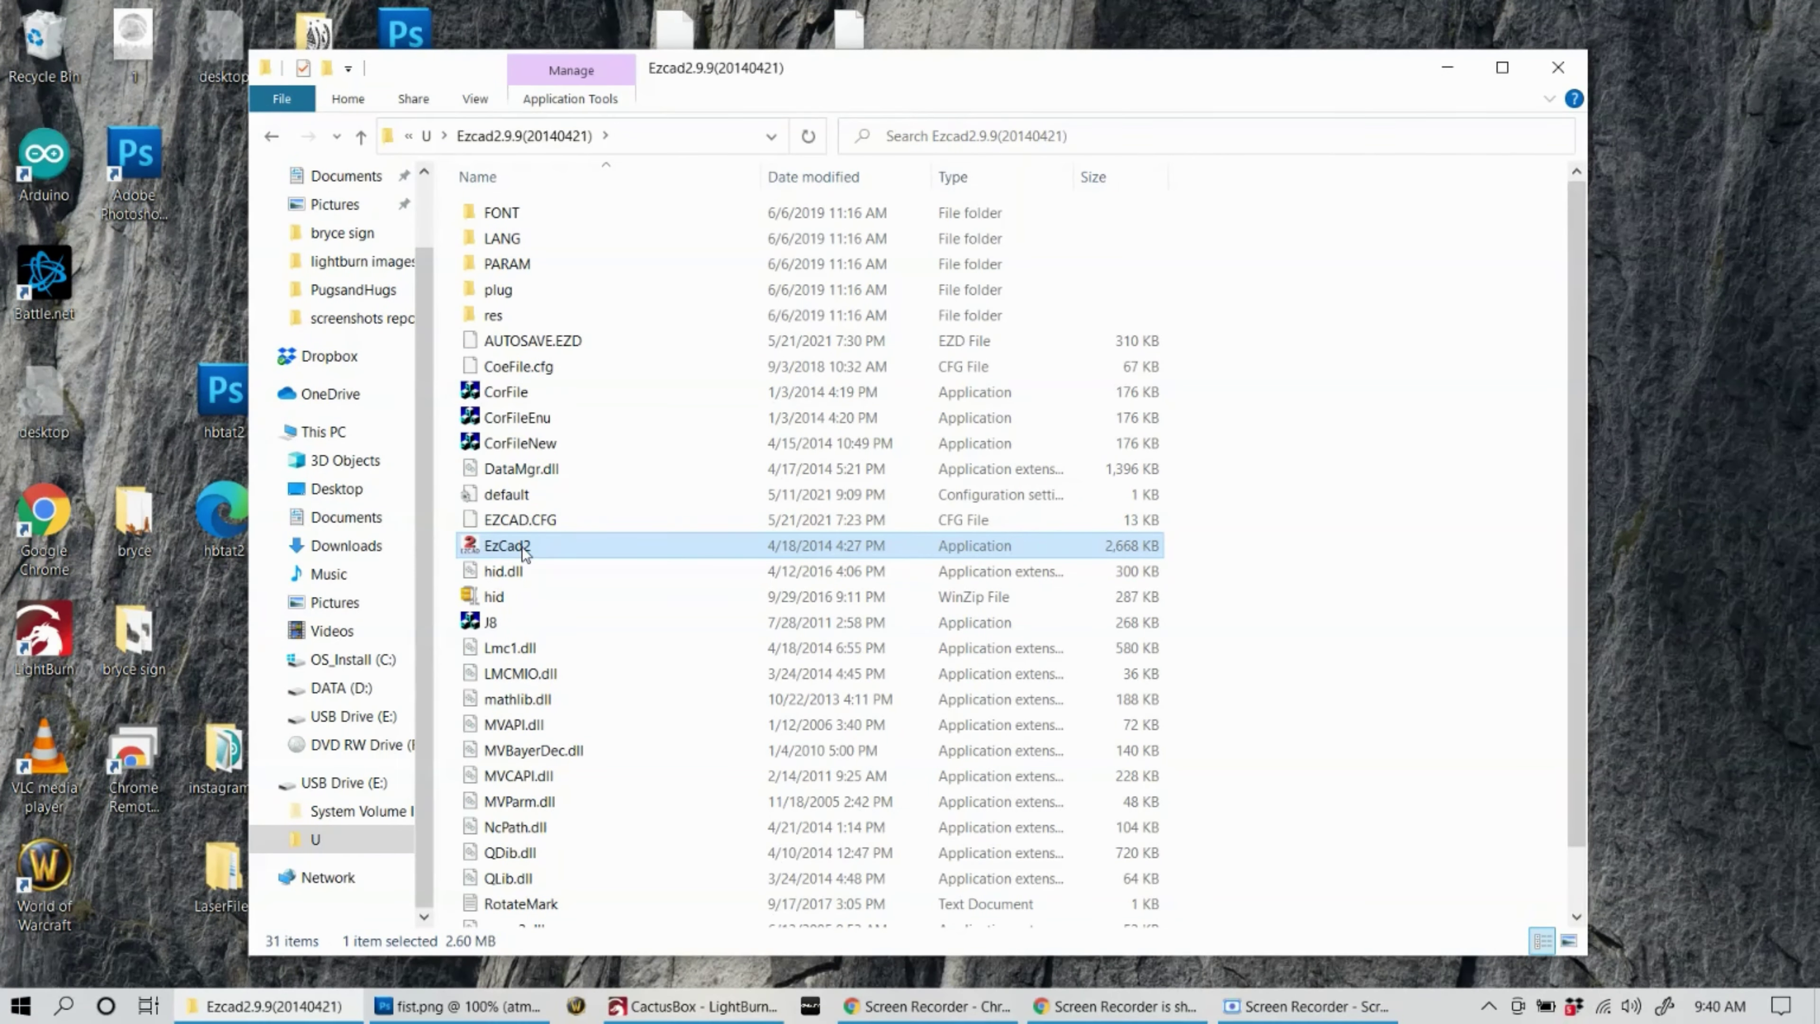
{"action": "double_click", "coordinate": [509, 546]}
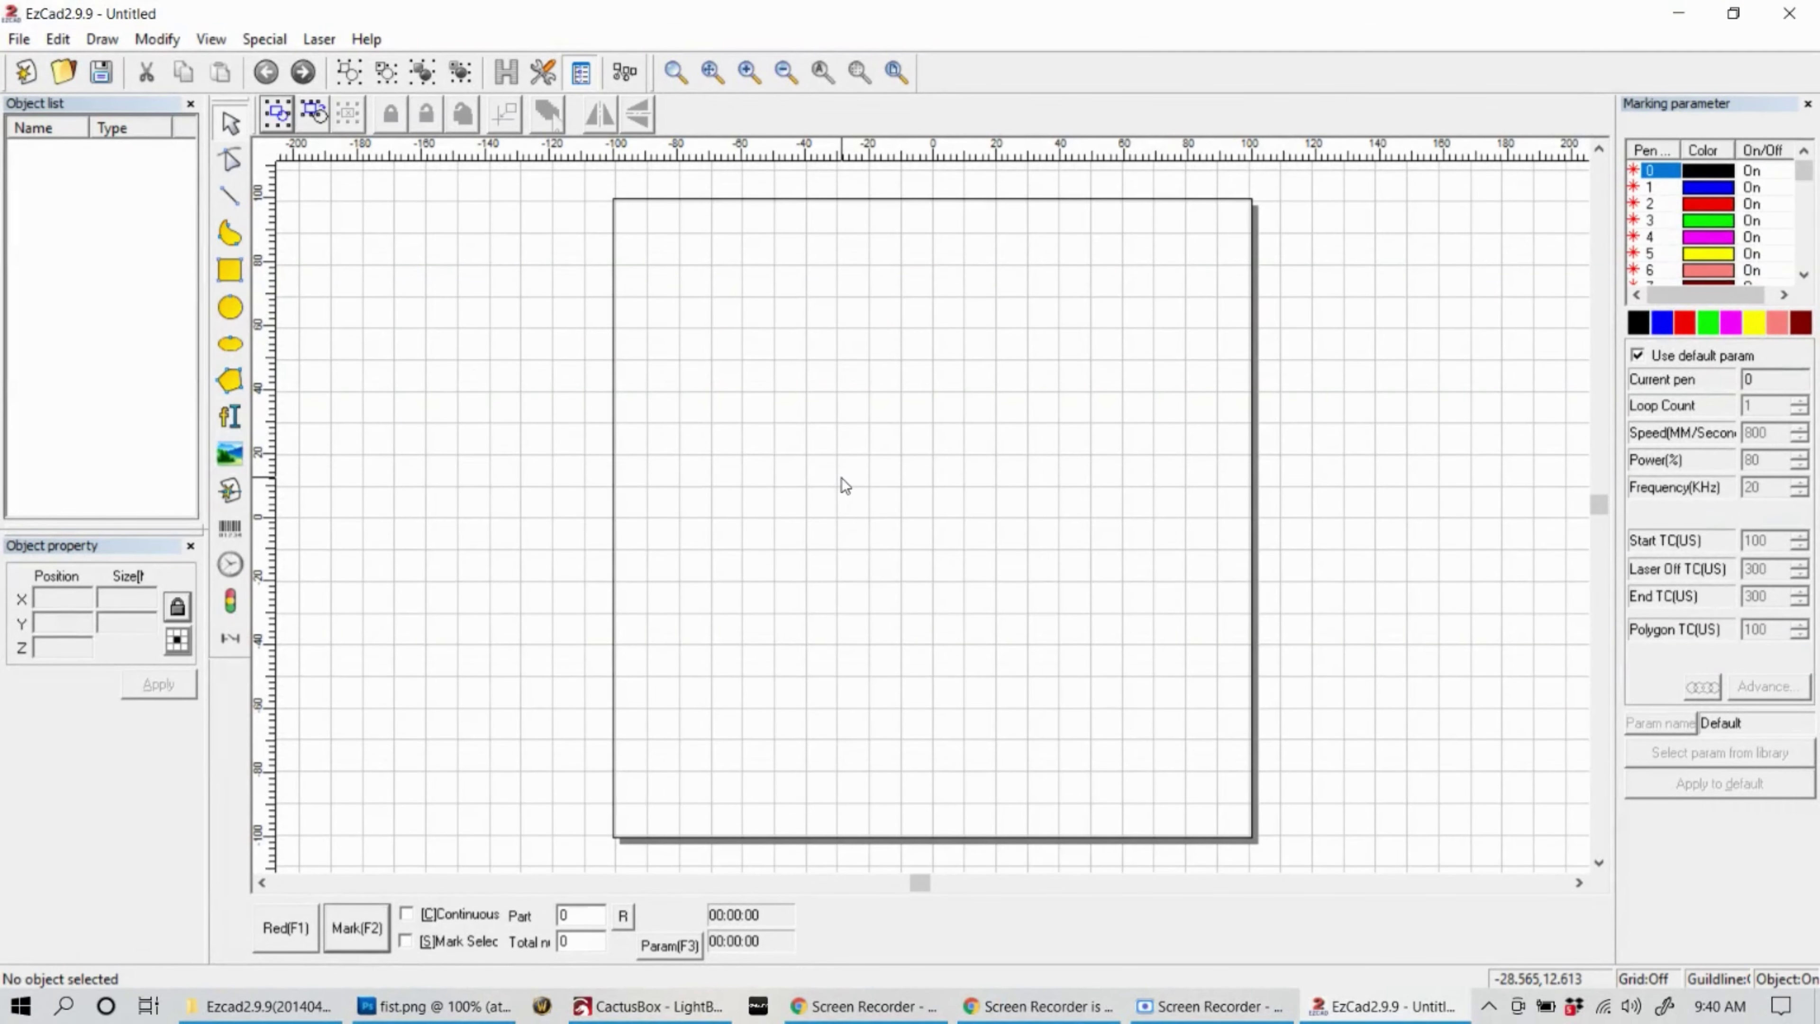
Draw a roughly 30 mm square in the work area's upper left and open its Hatch dialog
{"action": "scroll", "coordinate": [842, 478], "scroll_direction": "up", "scroll_amount": 1}
{"action": "scroll", "coordinate": [842, 479], "scroll_direction": "down", "scroll_amount": 2}
{"action": "scroll", "coordinate": [842, 479], "scroll_direction": "down", "scroll_amount": 2}
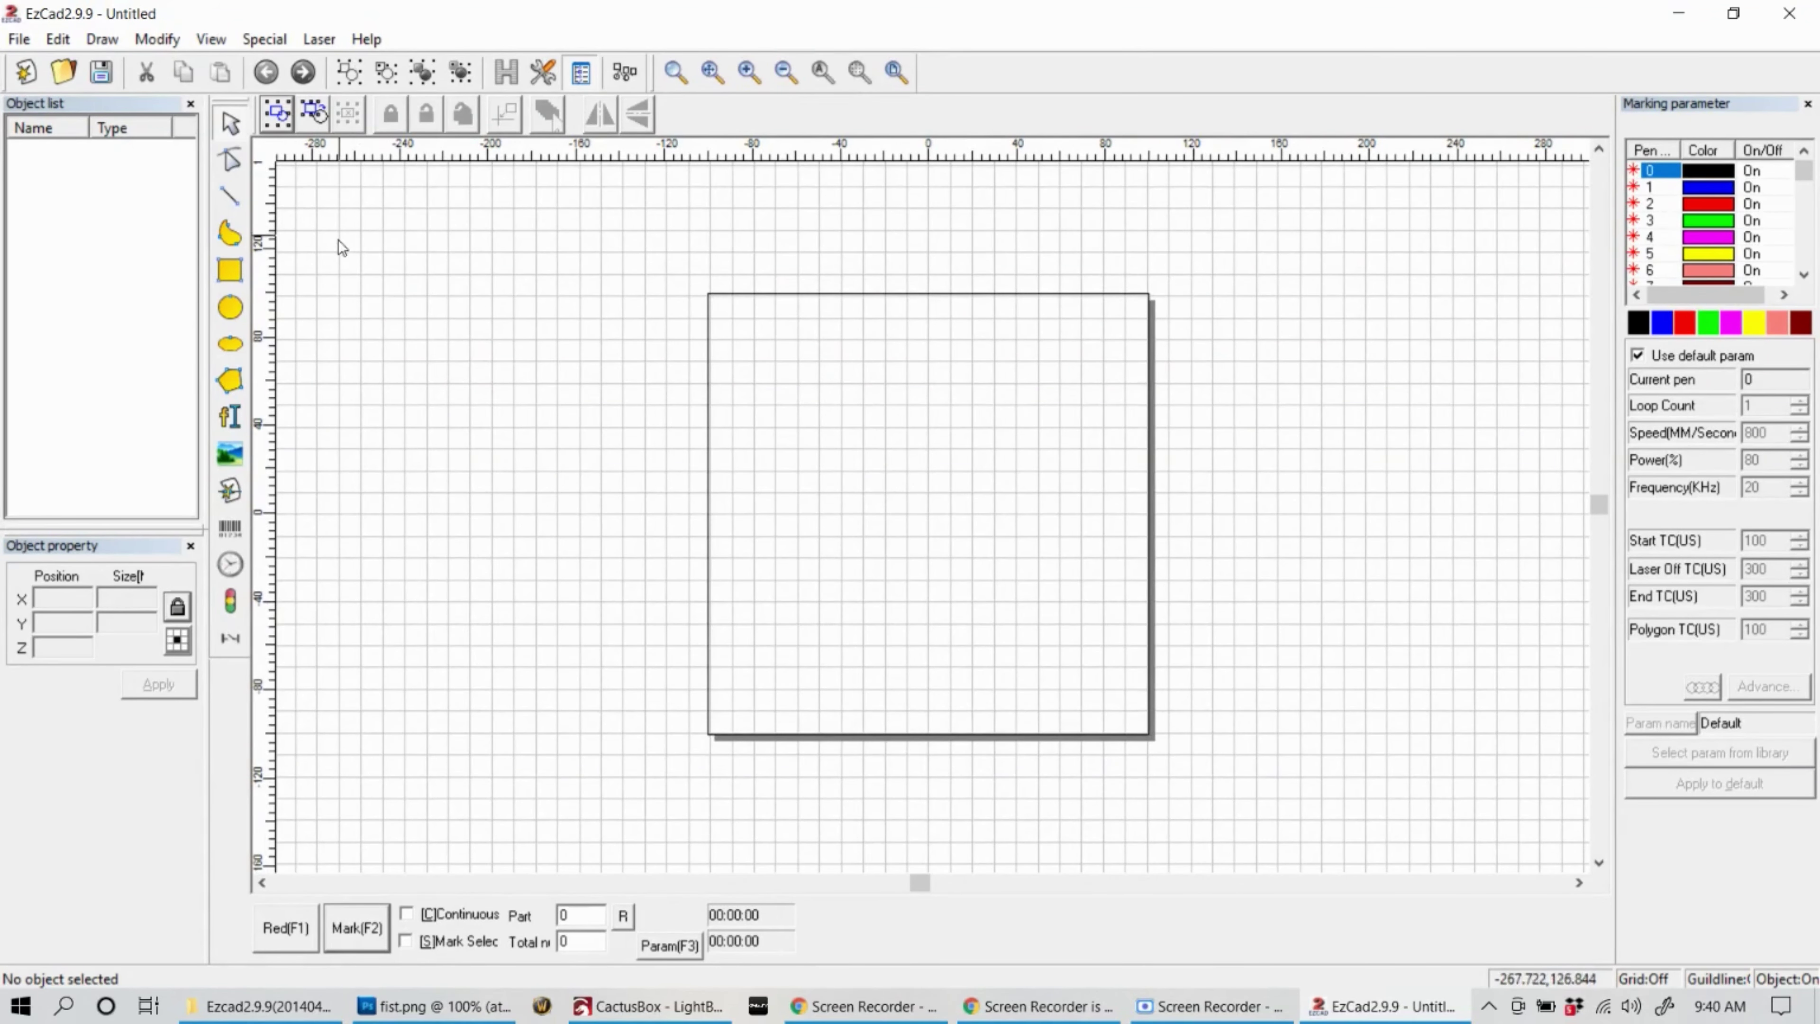
{"action": "left_click", "coordinate": [230, 271]}
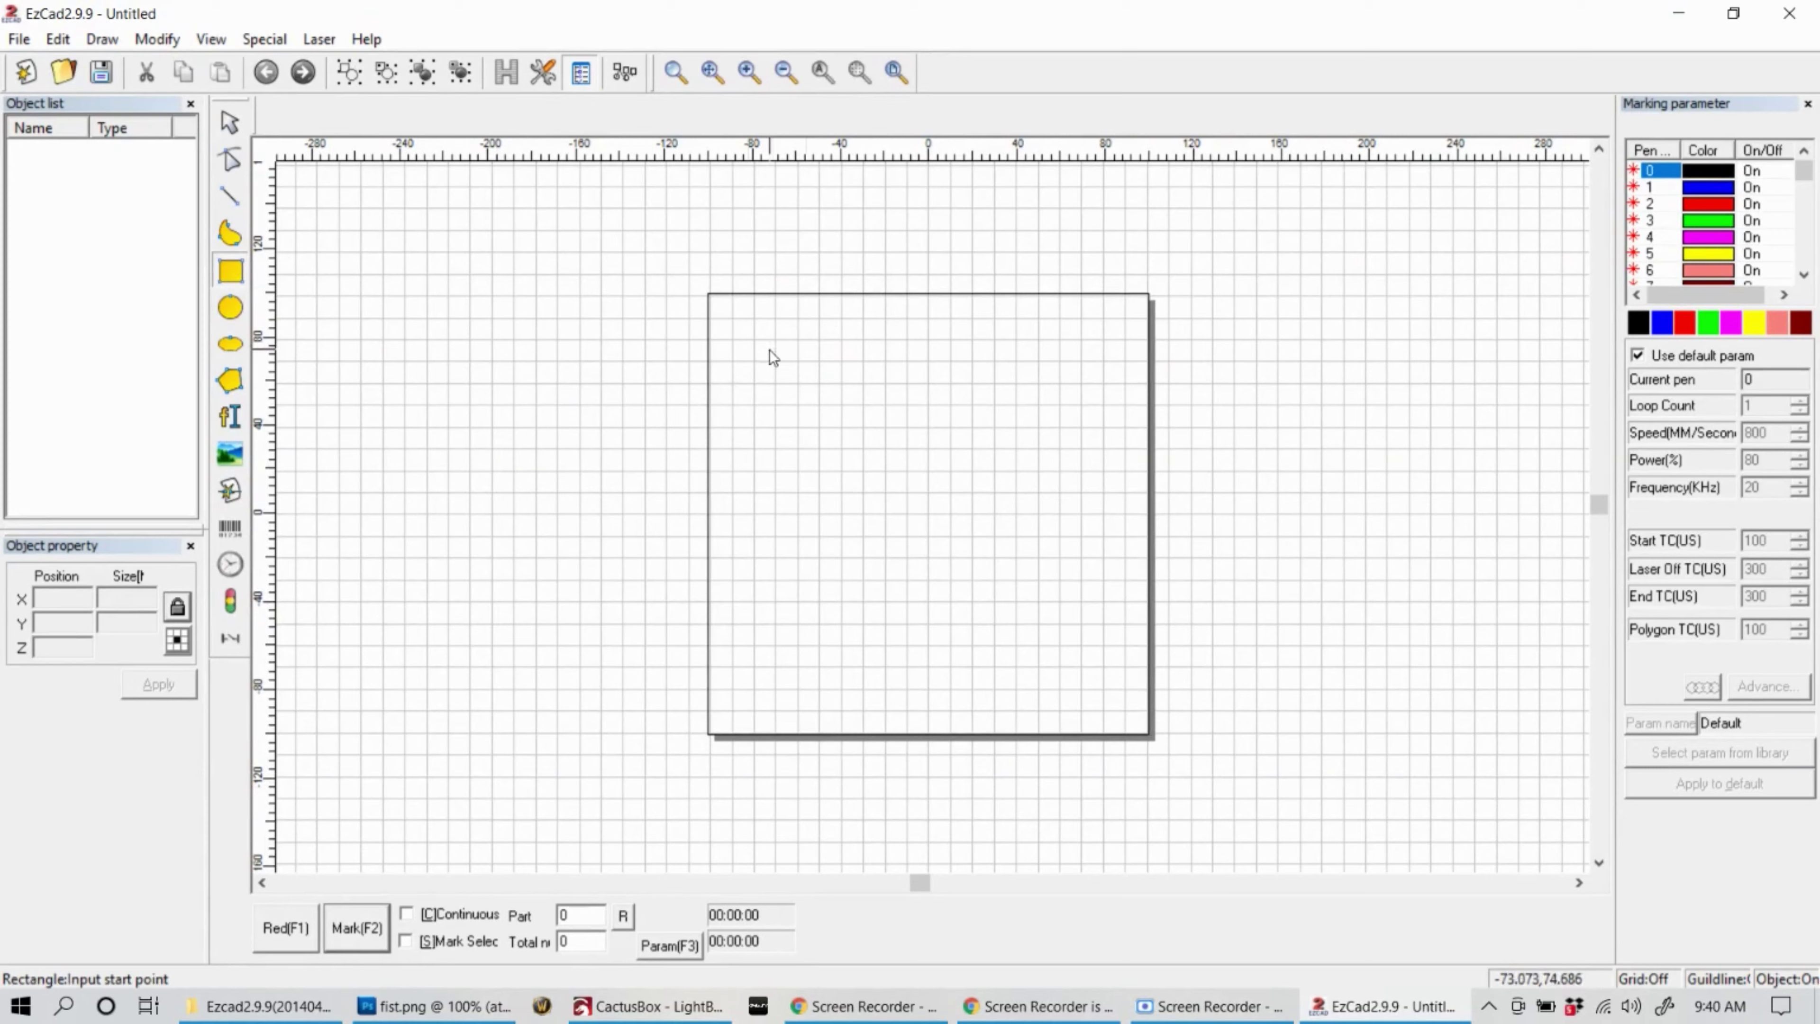
{"action": "left_click_drag", "start_coordinate": [752, 356], "coordinate": [819, 423]}
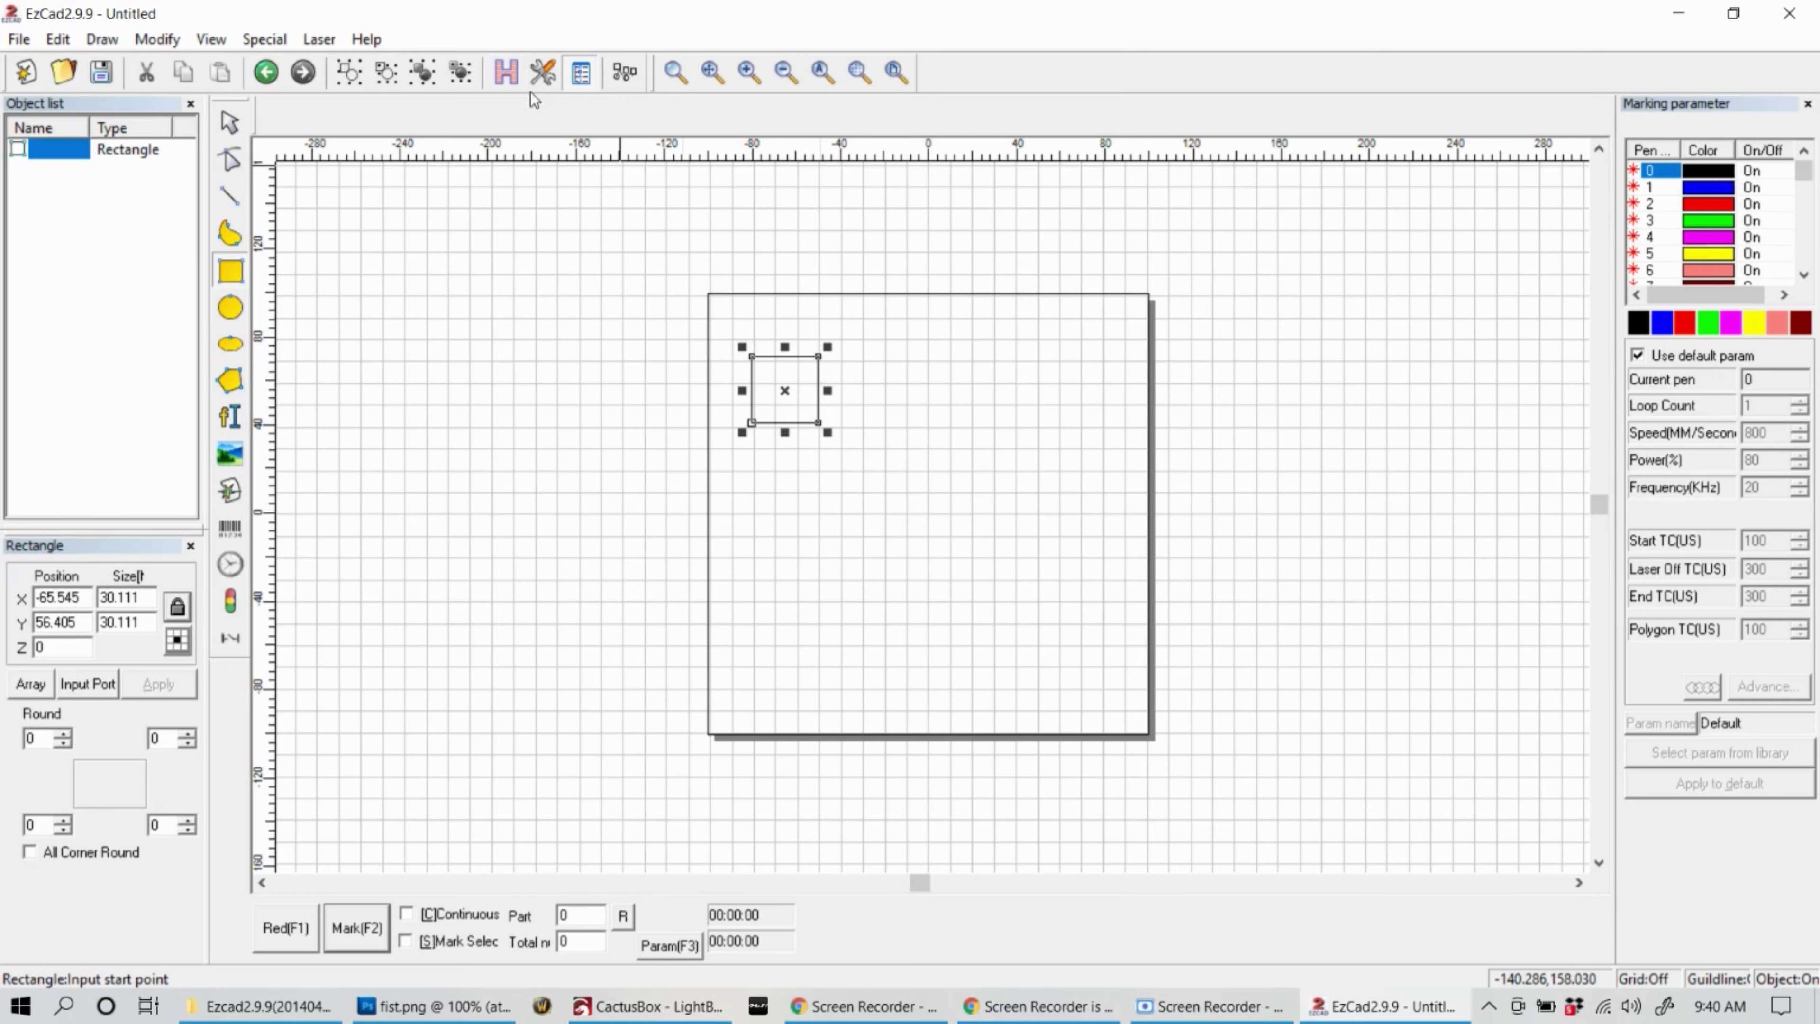
{"action": "left_click", "coordinate": [504, 81]}
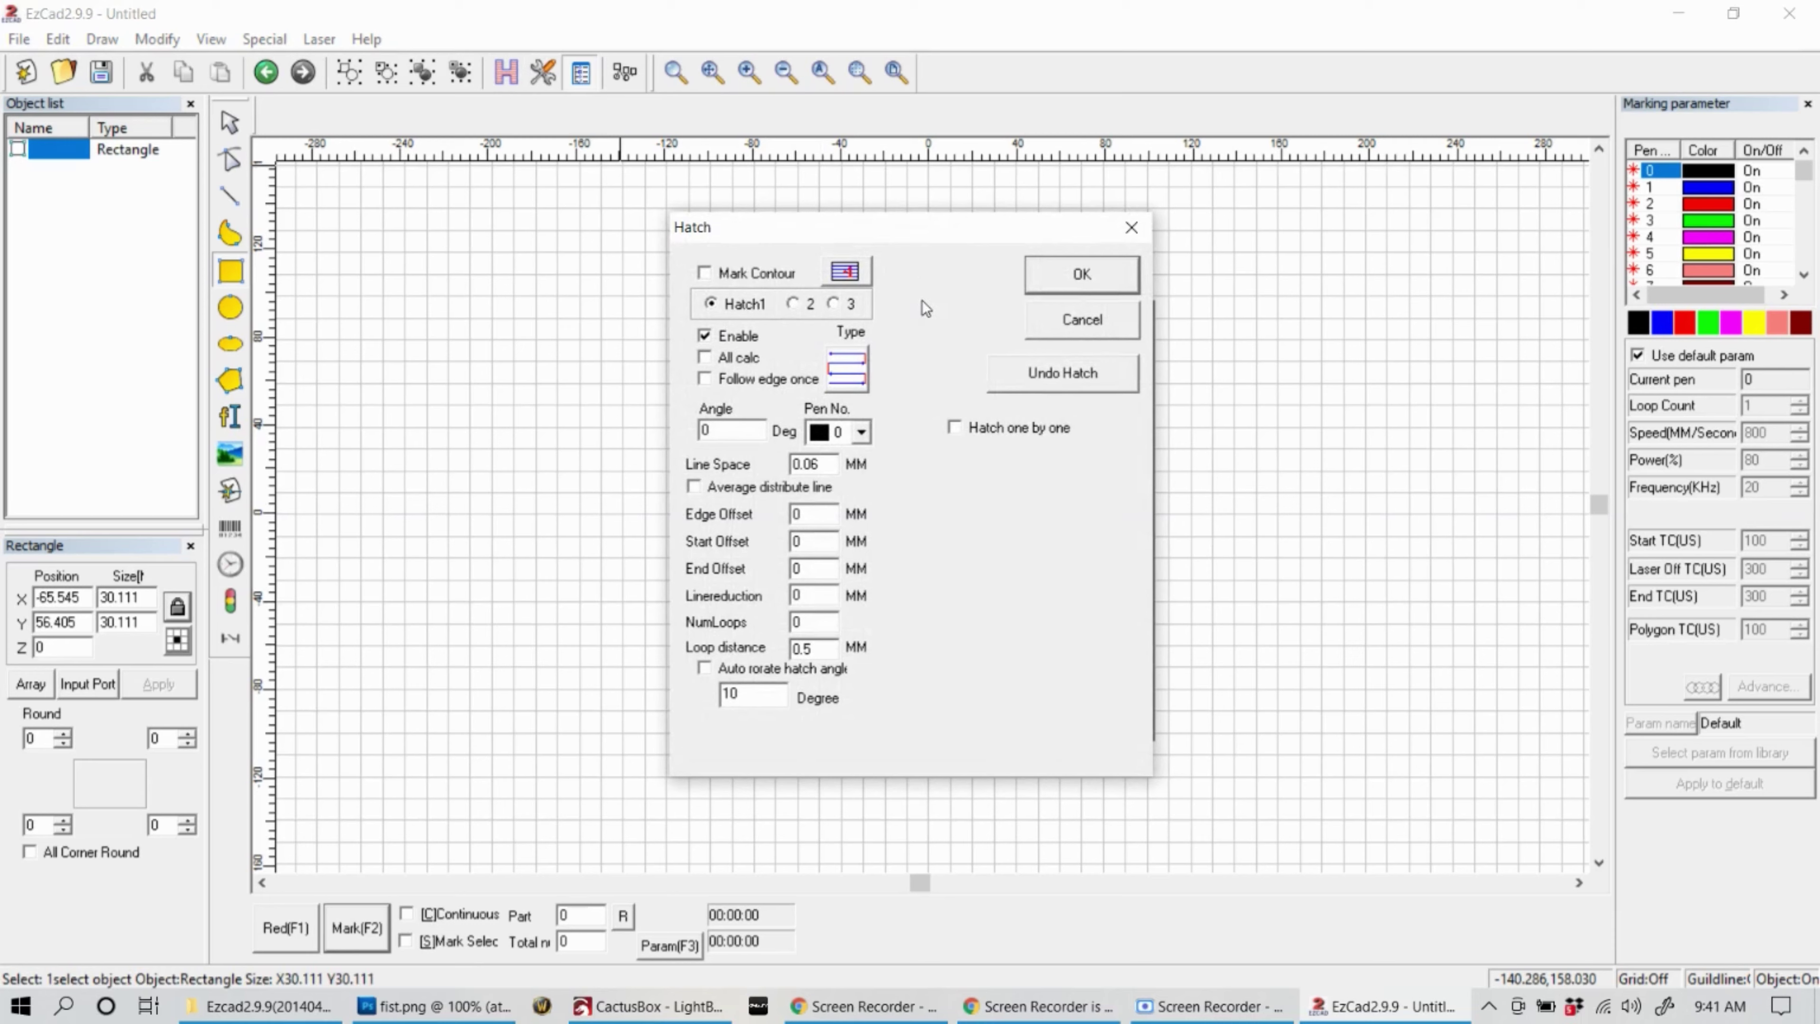
Accept the default hatch to fill the square with 0.06 mm spaced lines
{"action": "left_click", "coordinate": [1046, 278]}
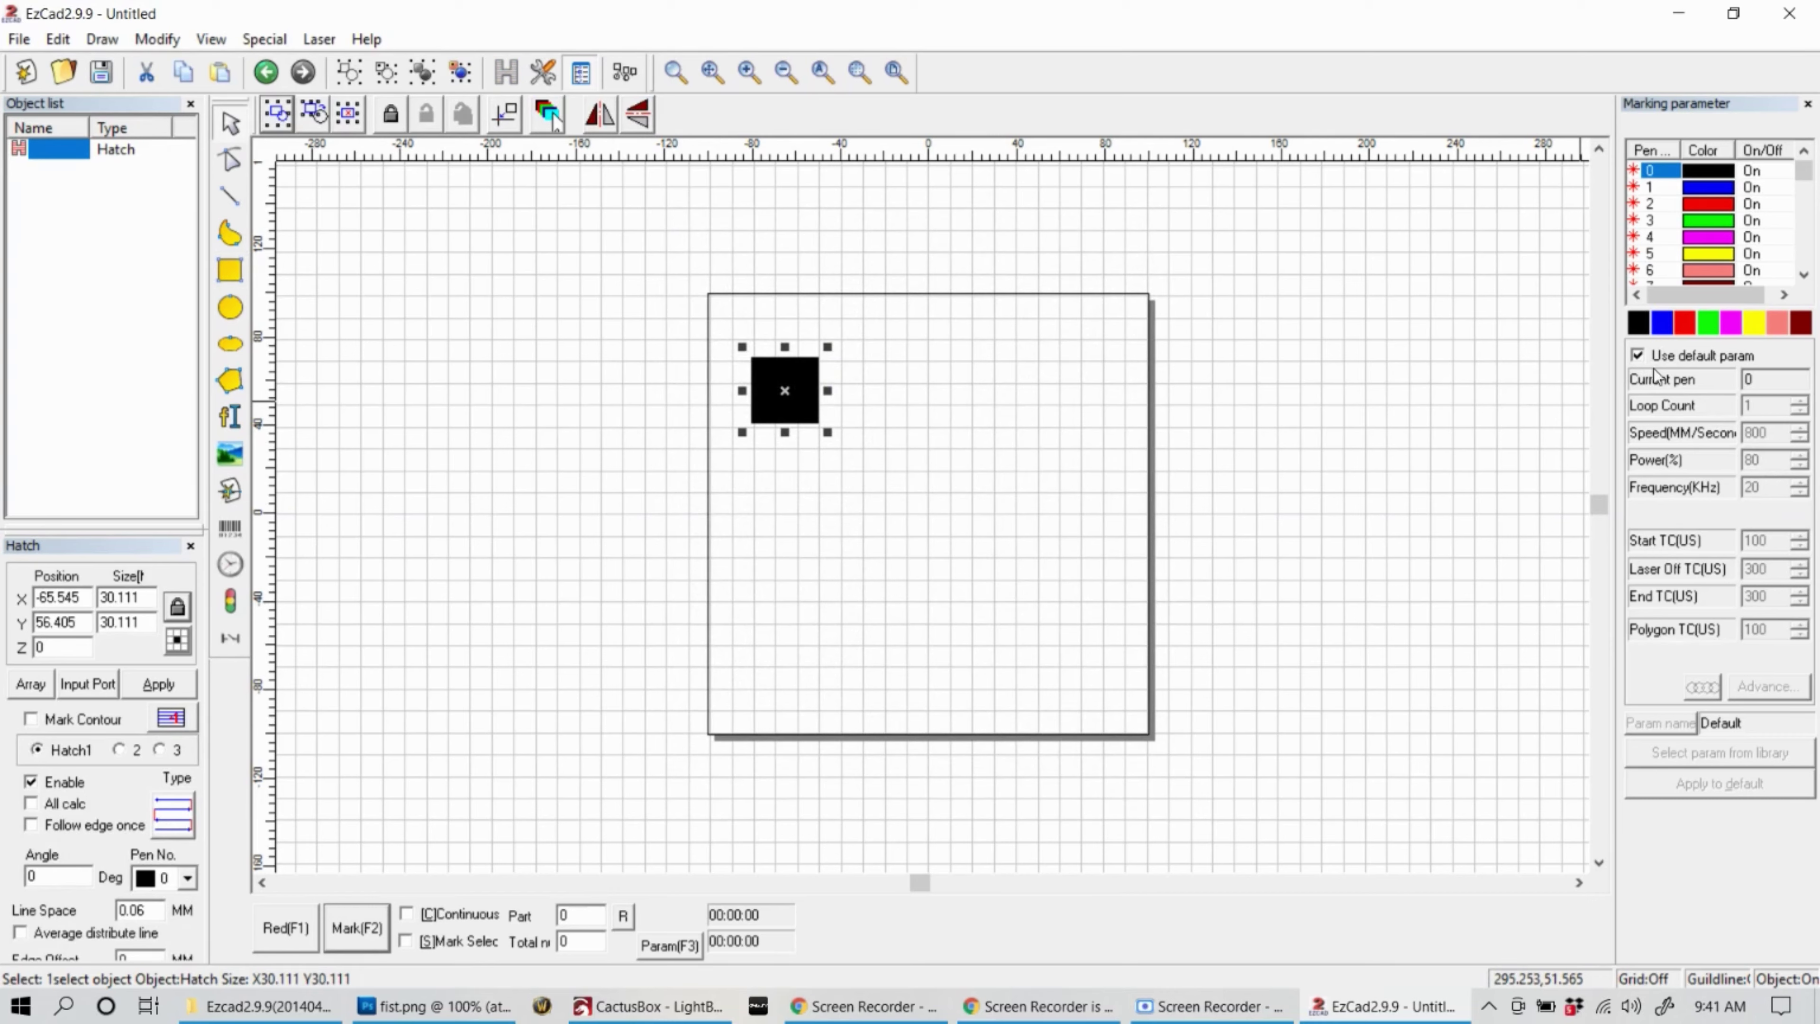
Turn off the default marking parameters and set Loop Count to 3
{"action": "left_click", "coordinate": [1639, 357]}
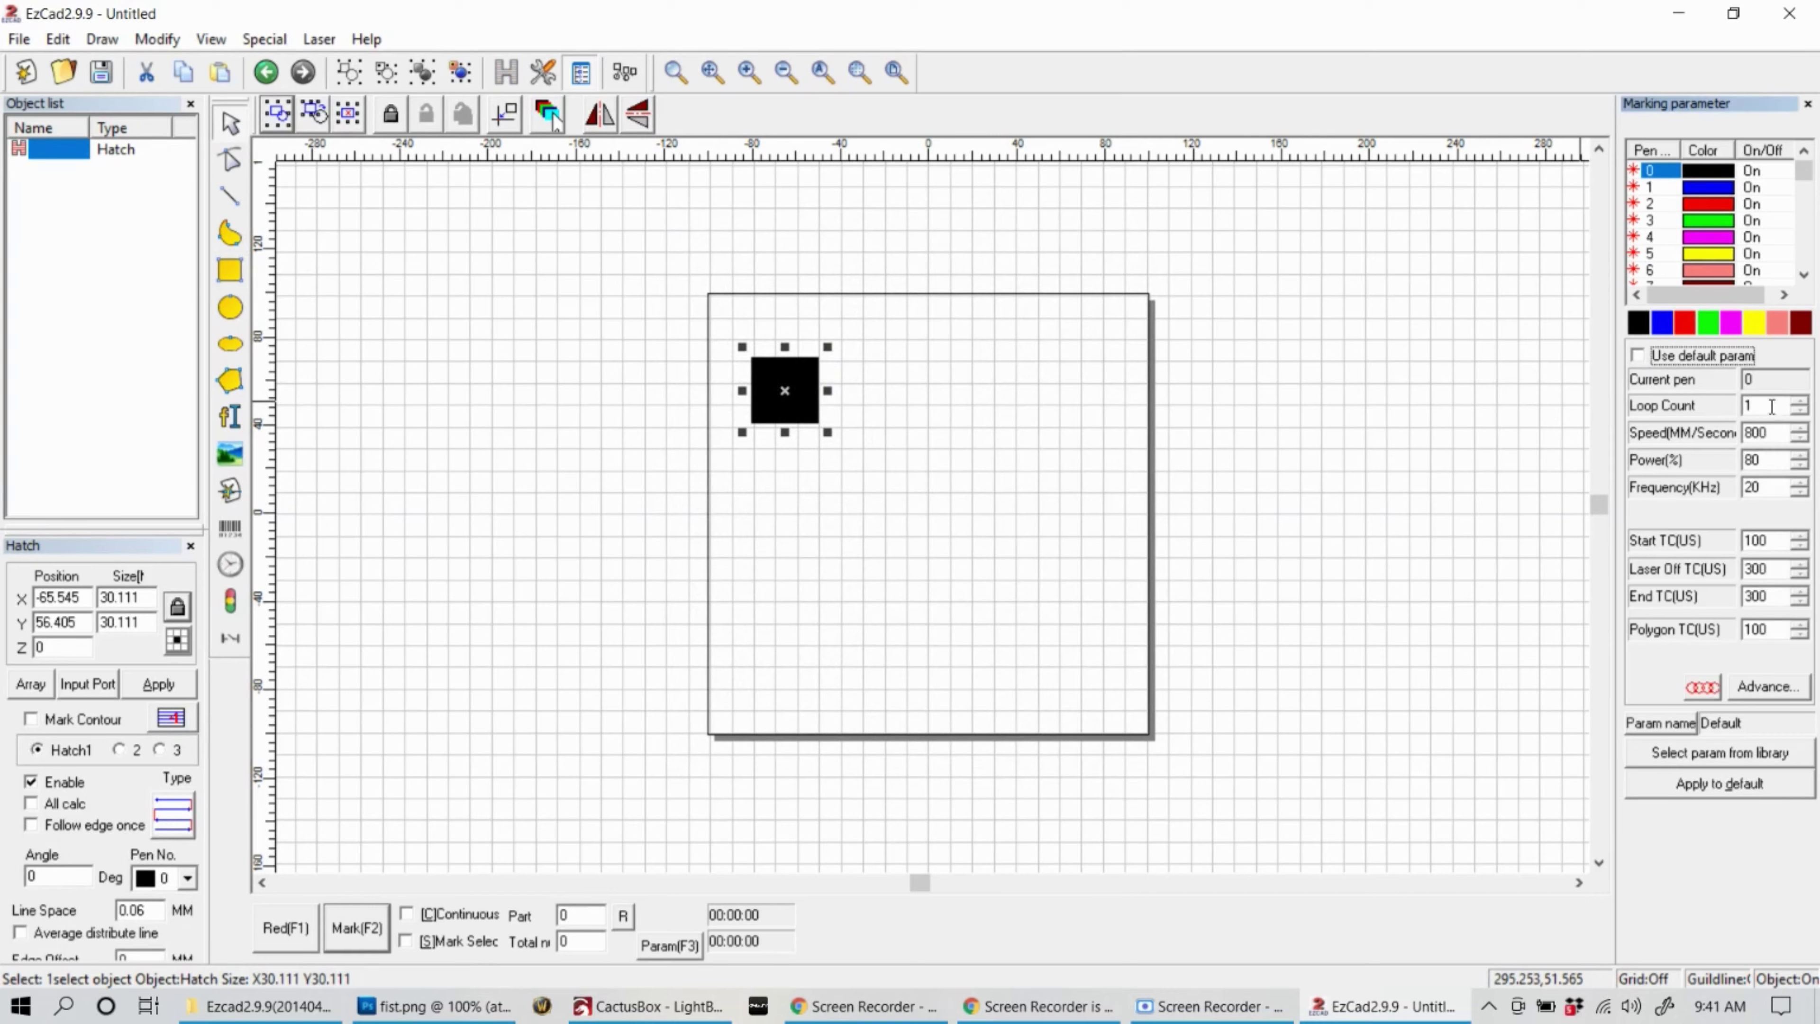
{"action": "left_click", "coordinate": [1799, 401]}
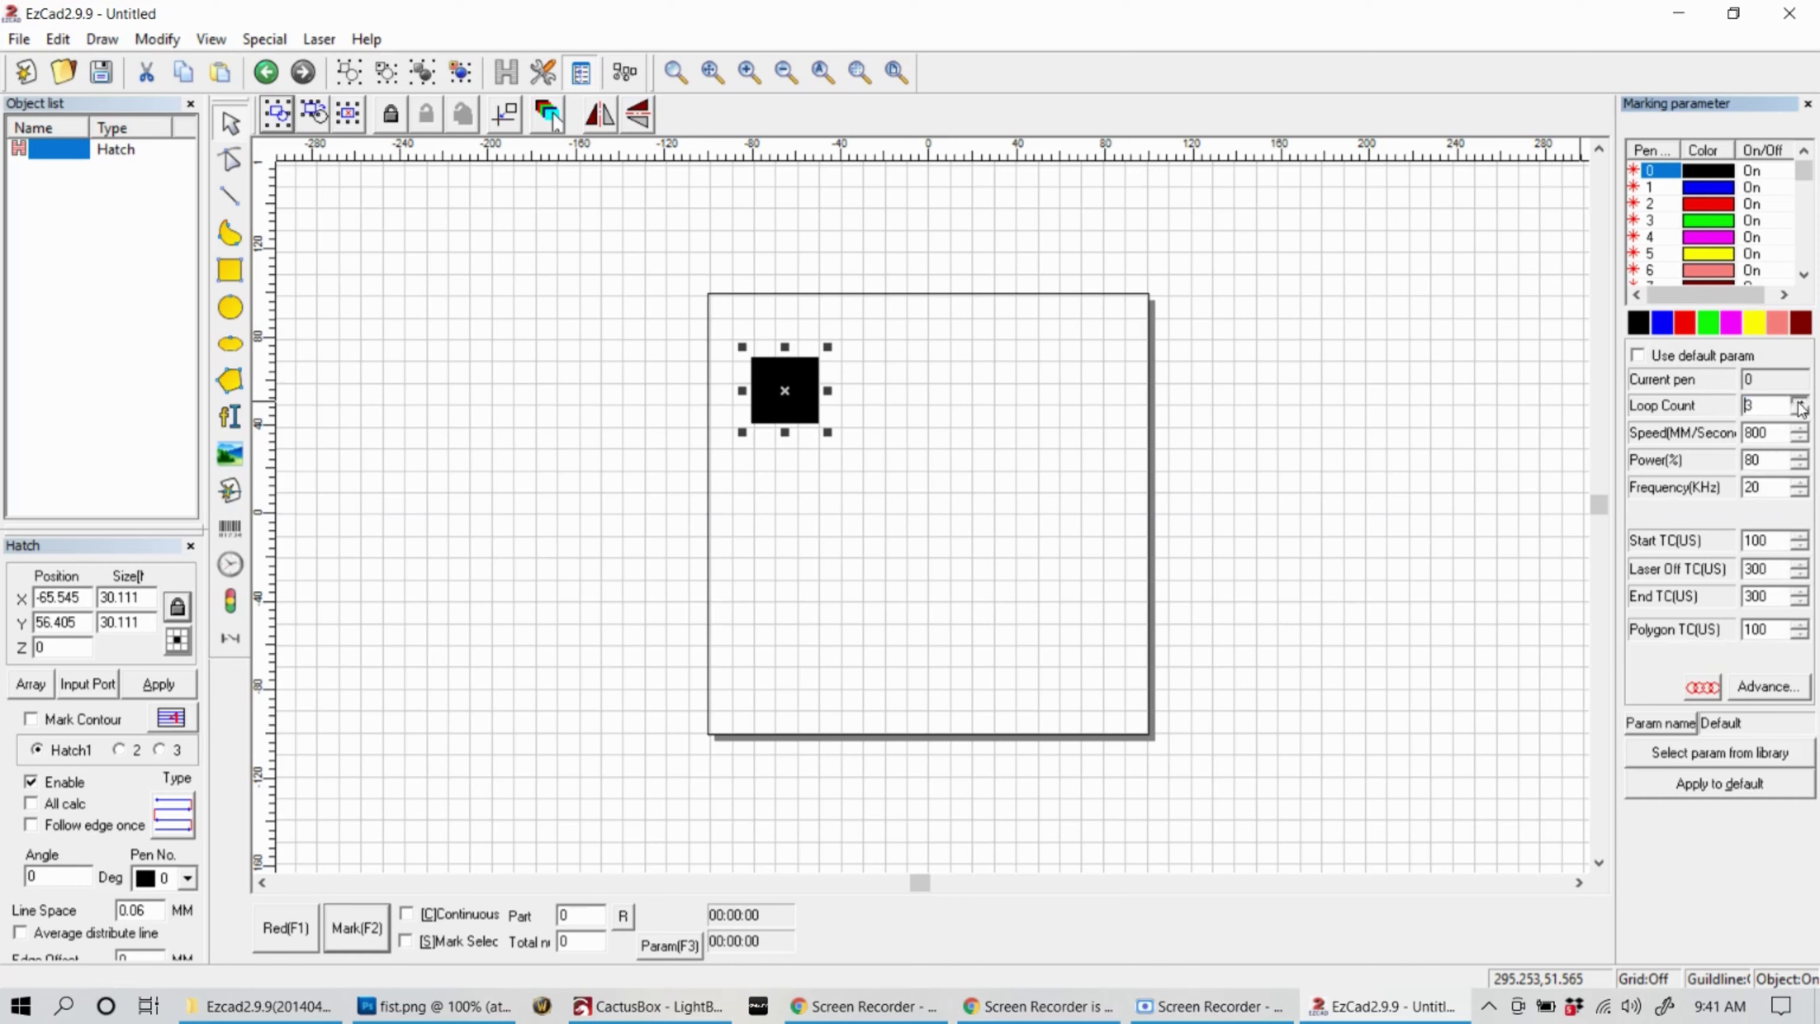
{"action": "left_click", "coordinate": [1799, 402]}
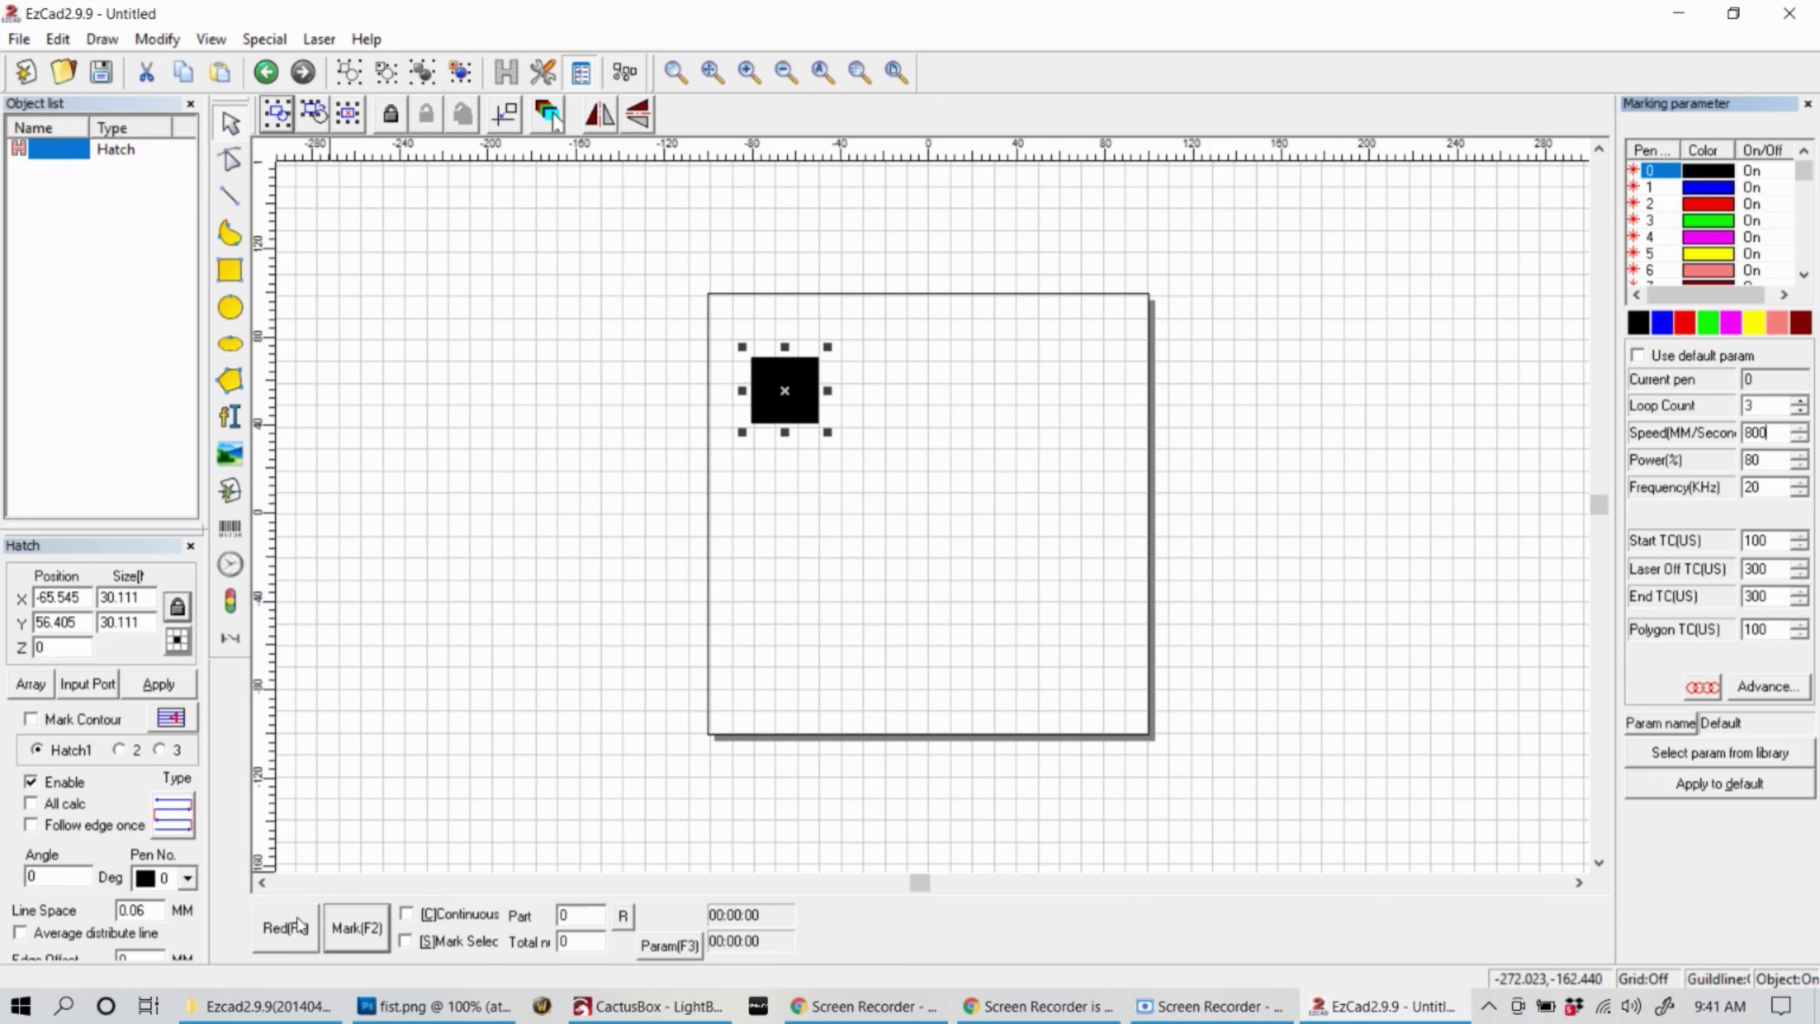
Preview the square with the red light, move it to the work area's centre, and preview again
{"action": "left_click", "coordinate": [300, 927]}
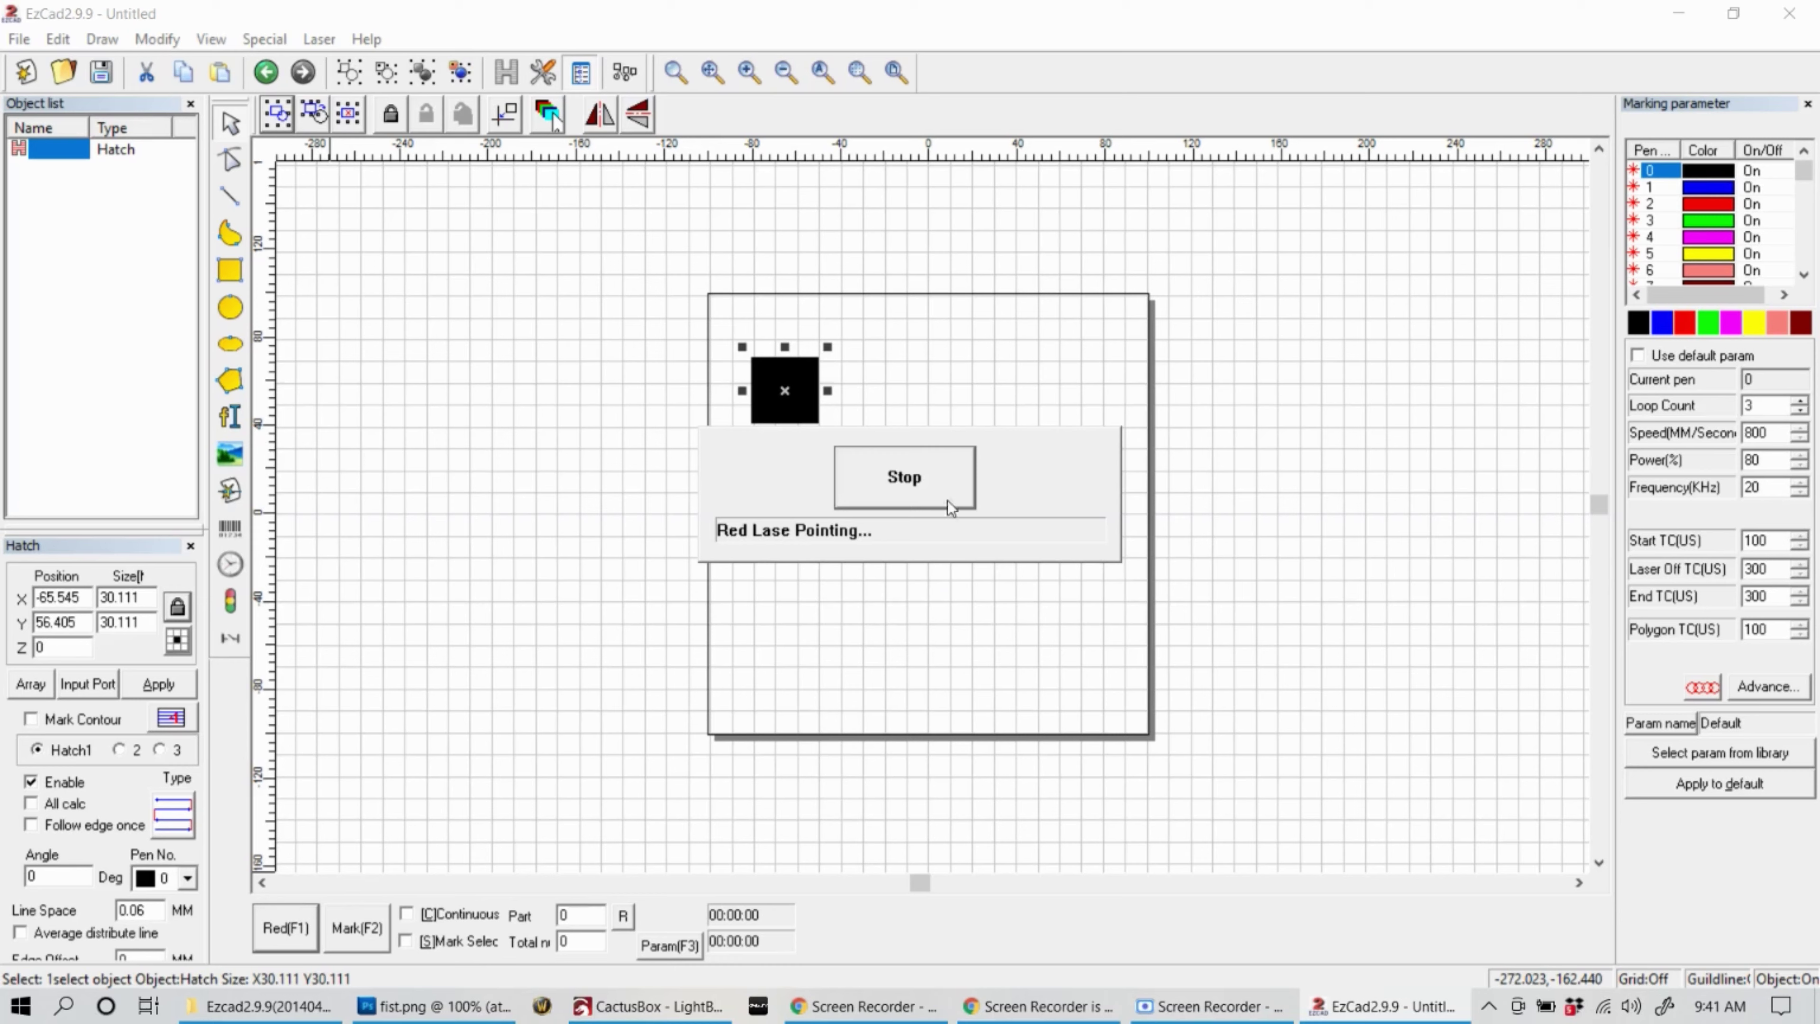
{"action": "left_click", "coordinate": [904, 476]}
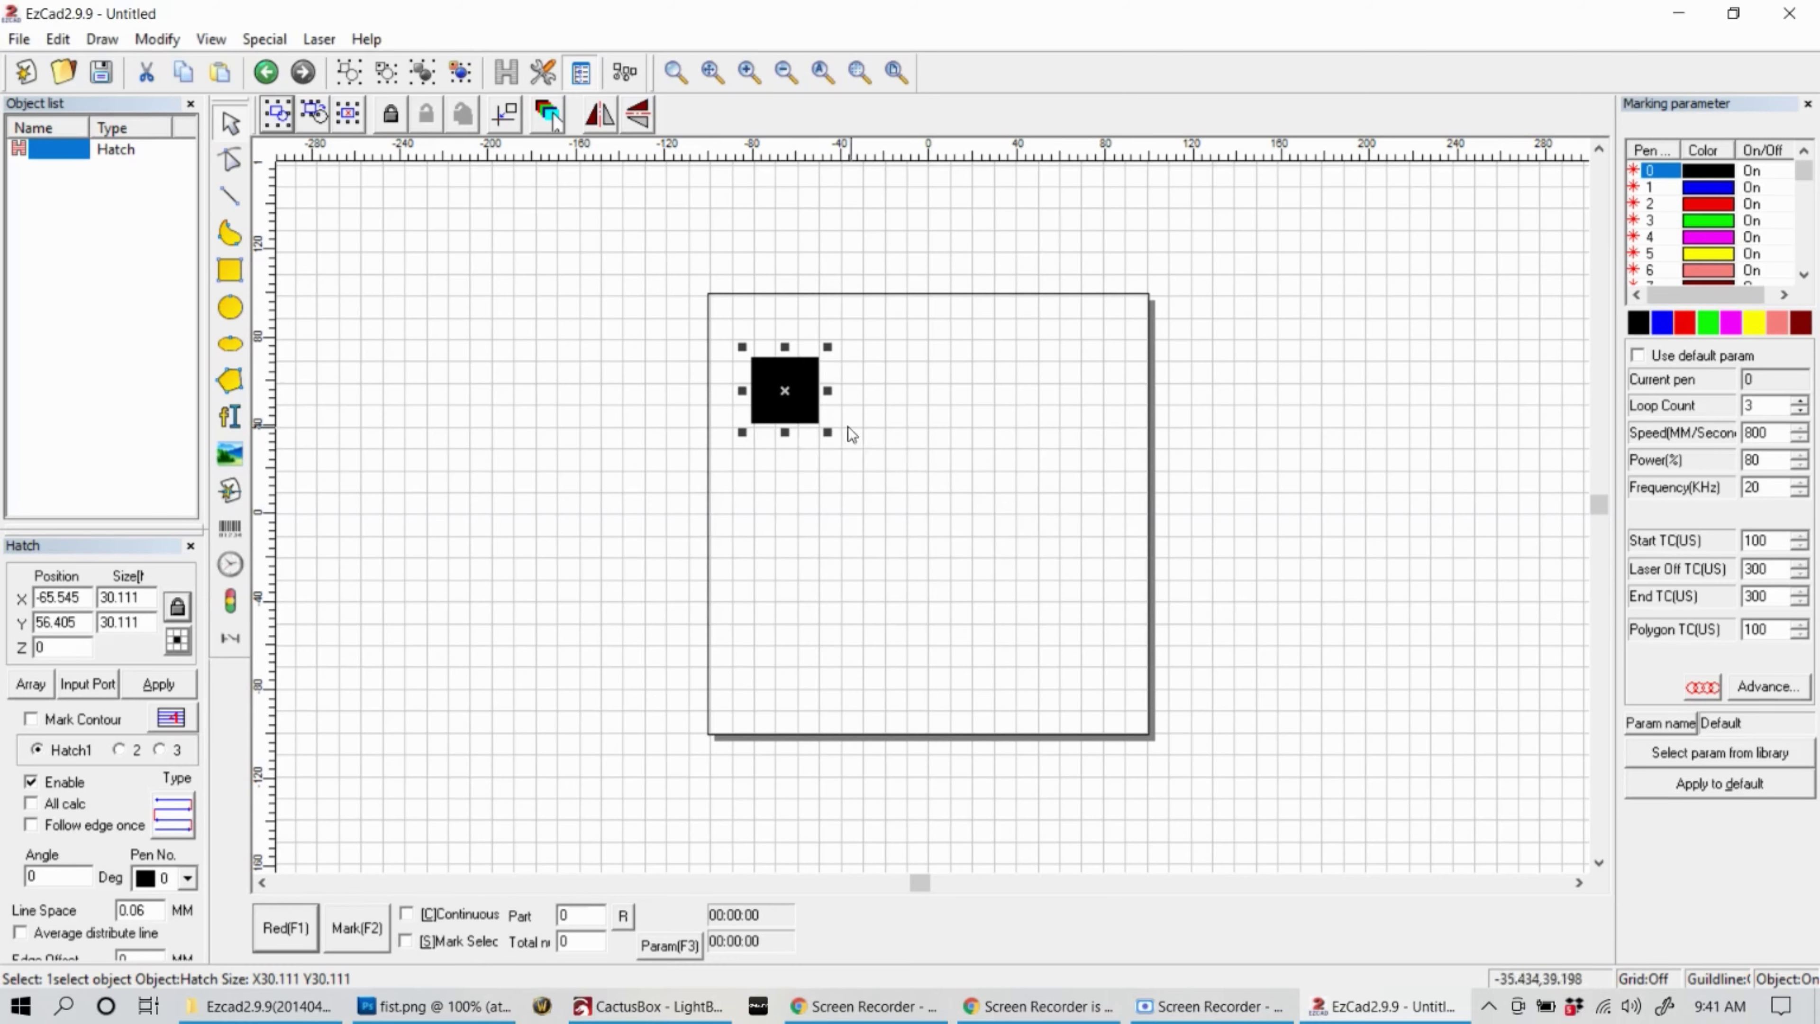
{"action": "left_click_drag", "start_coordinate": [784, 391], "coordinate": [923, 482]}
{"action": "left_click", "coordinate": [313, 930]}
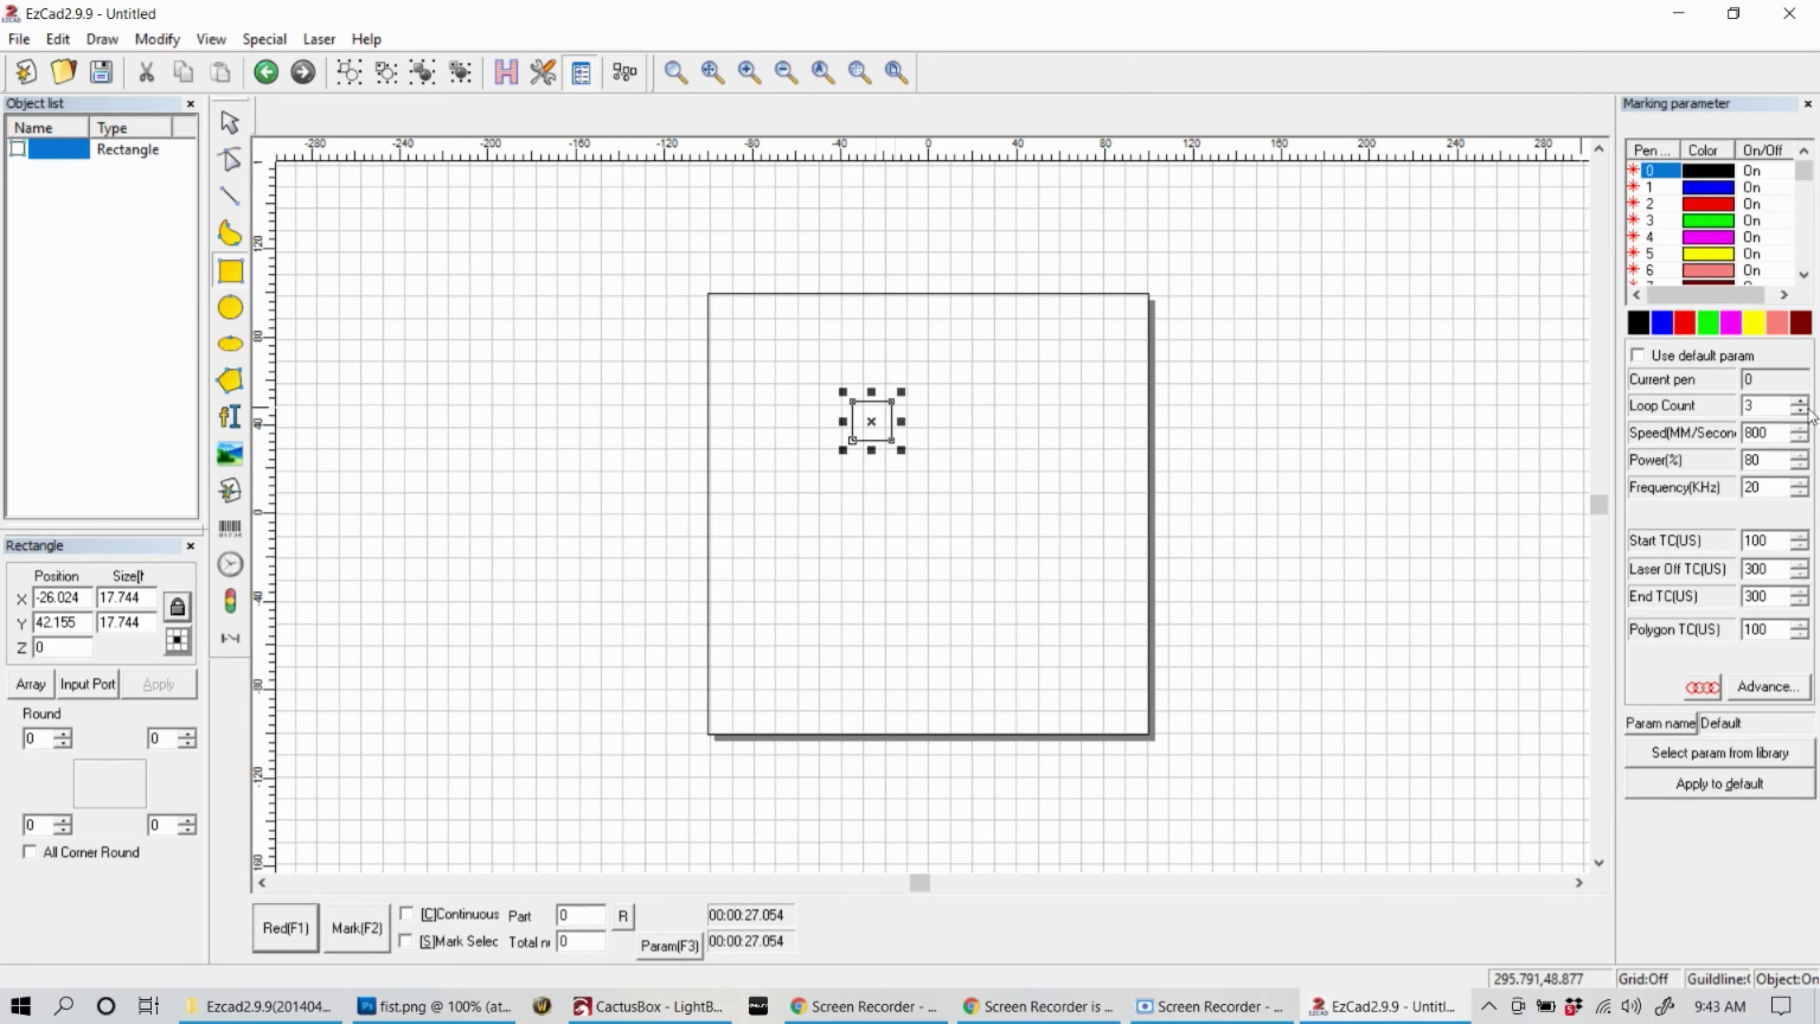
Lower the loop count, move the square near the centre, check it with the red light, and engrave it
{"action": "left_click", "coordinate": [1801, 413]}
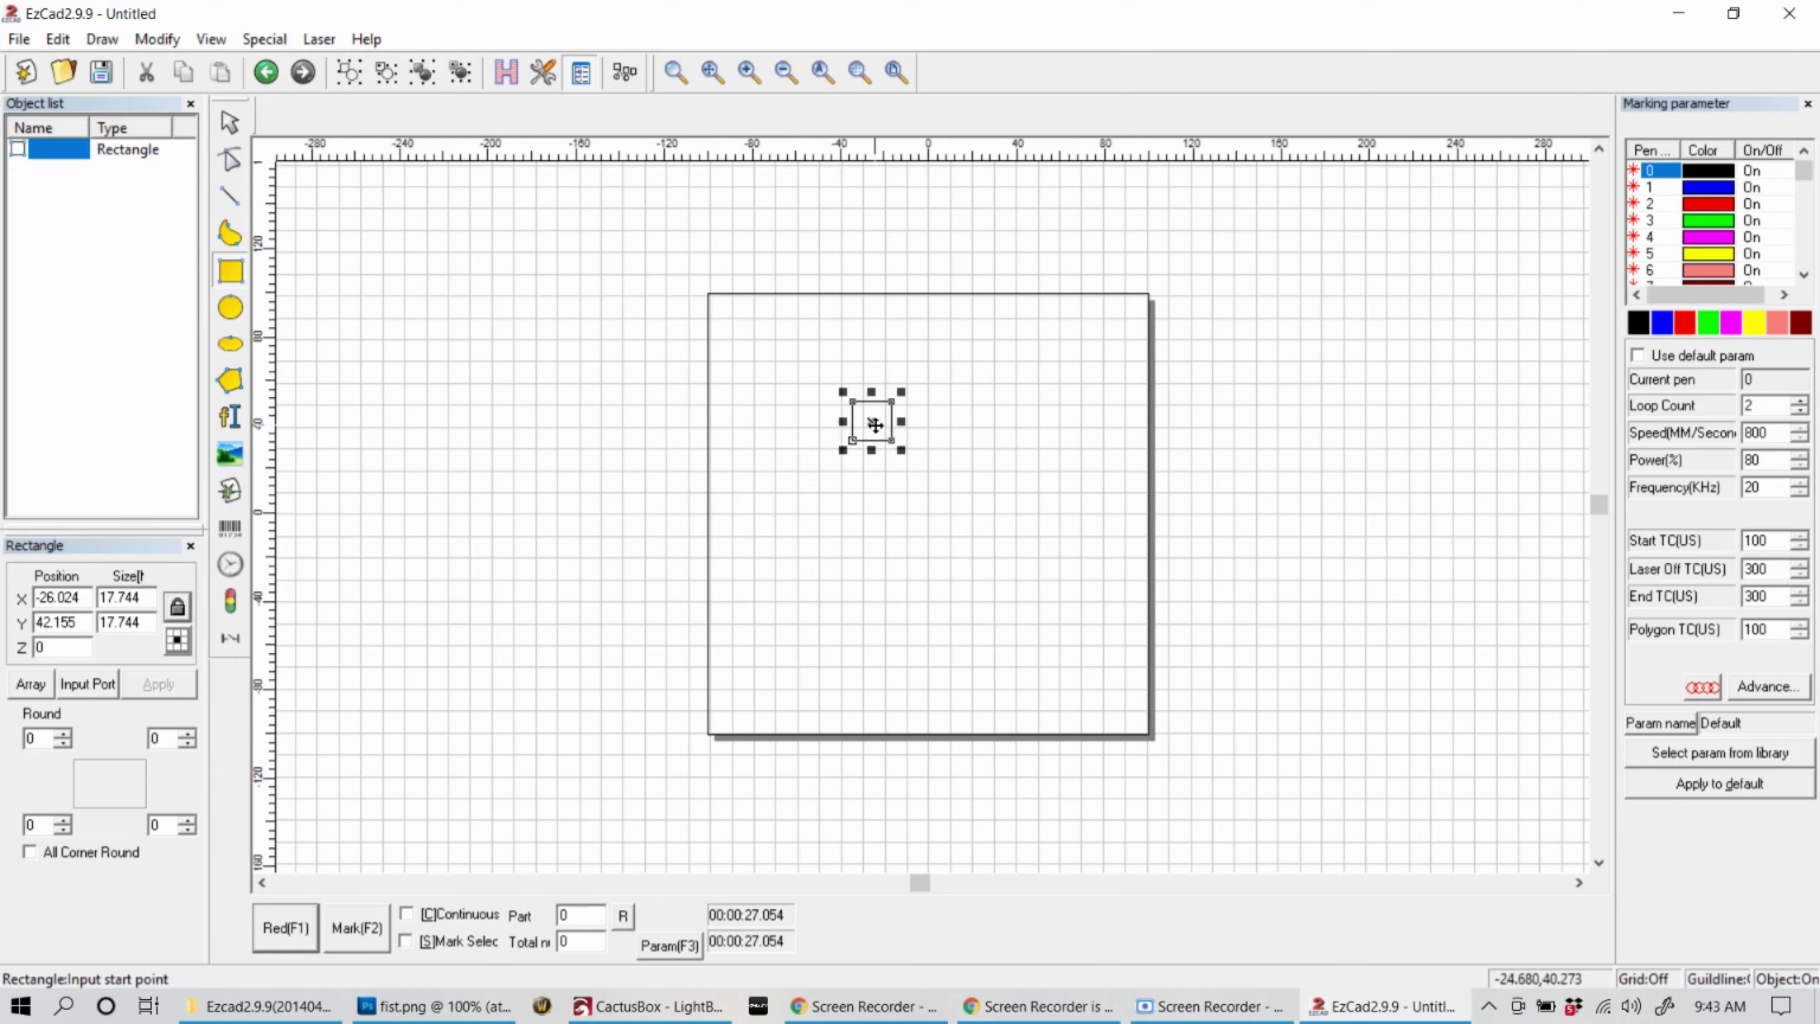
{"action": "left_click_drag", "start_coordinate": [872, 421], "coordinate": [928, 469]}
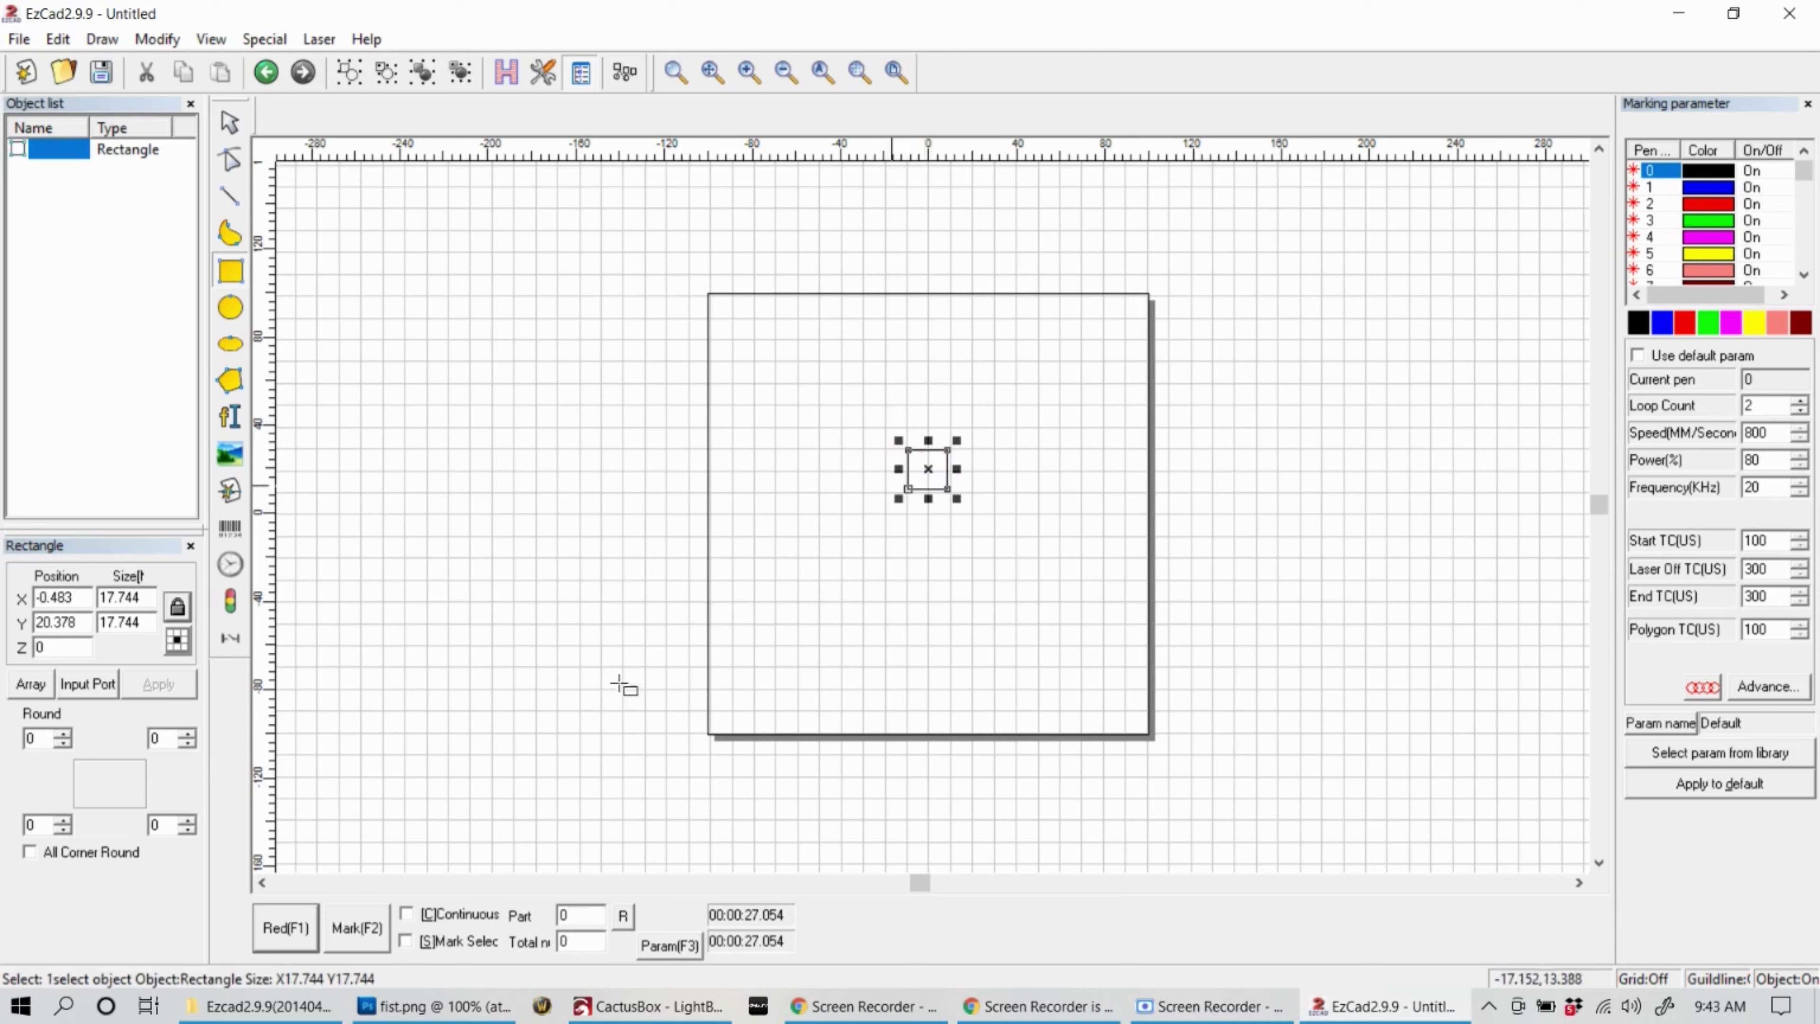
{"action": "left_click", "coordinate": [285, 927]}
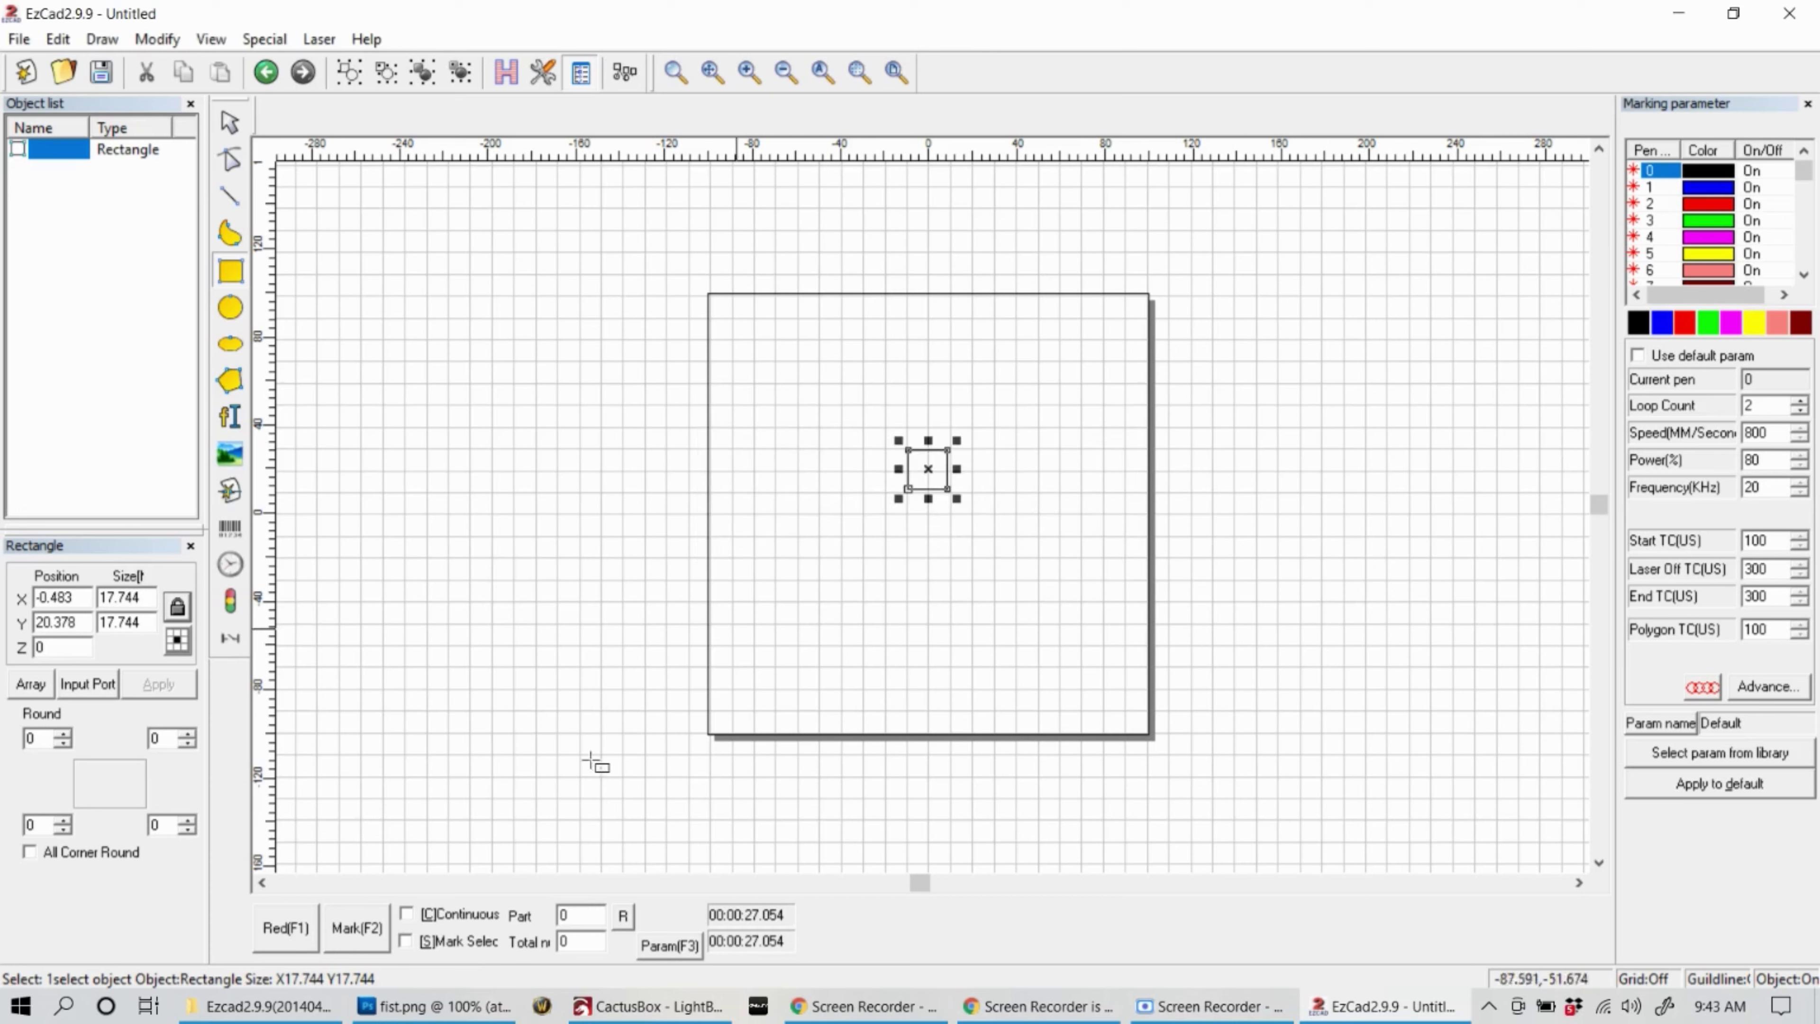
{"action": "left_click", "coordinate": [365, 932]}
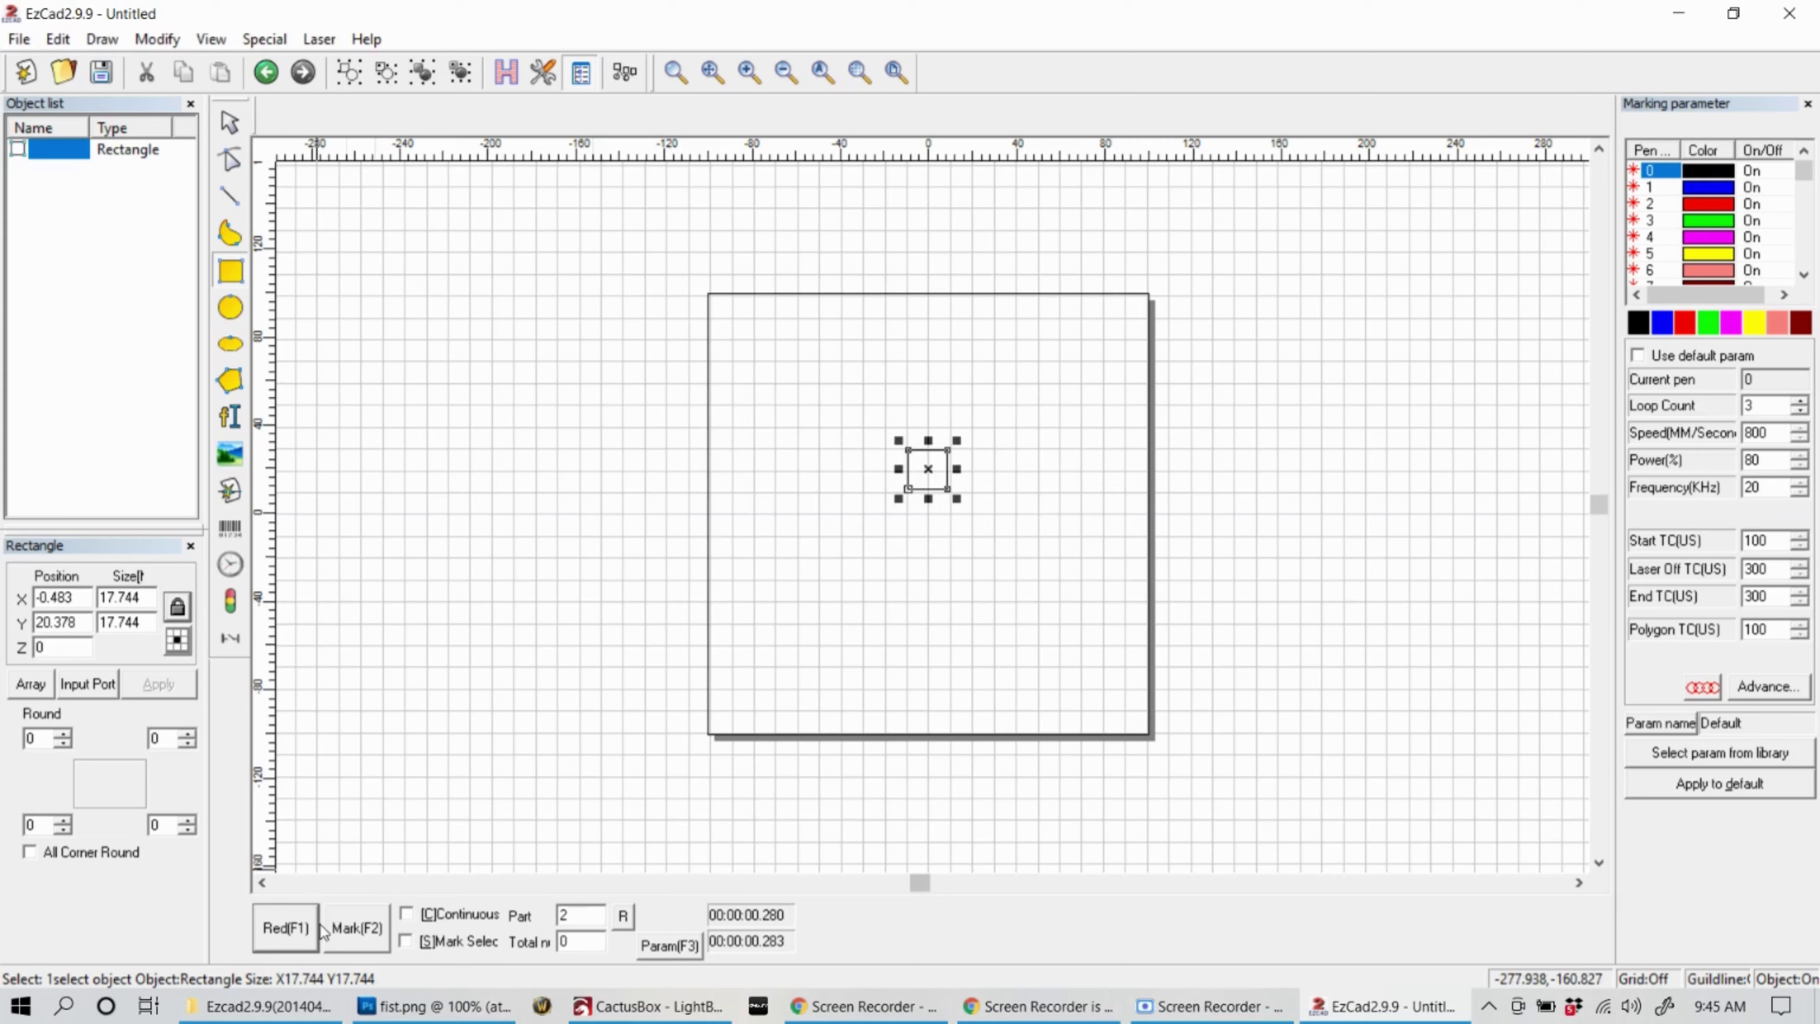
Change the red light pointer's Offset Pos X to -3.00 mm in the device configuration
{"action": "left_click", "coordinate": [660, 946]}
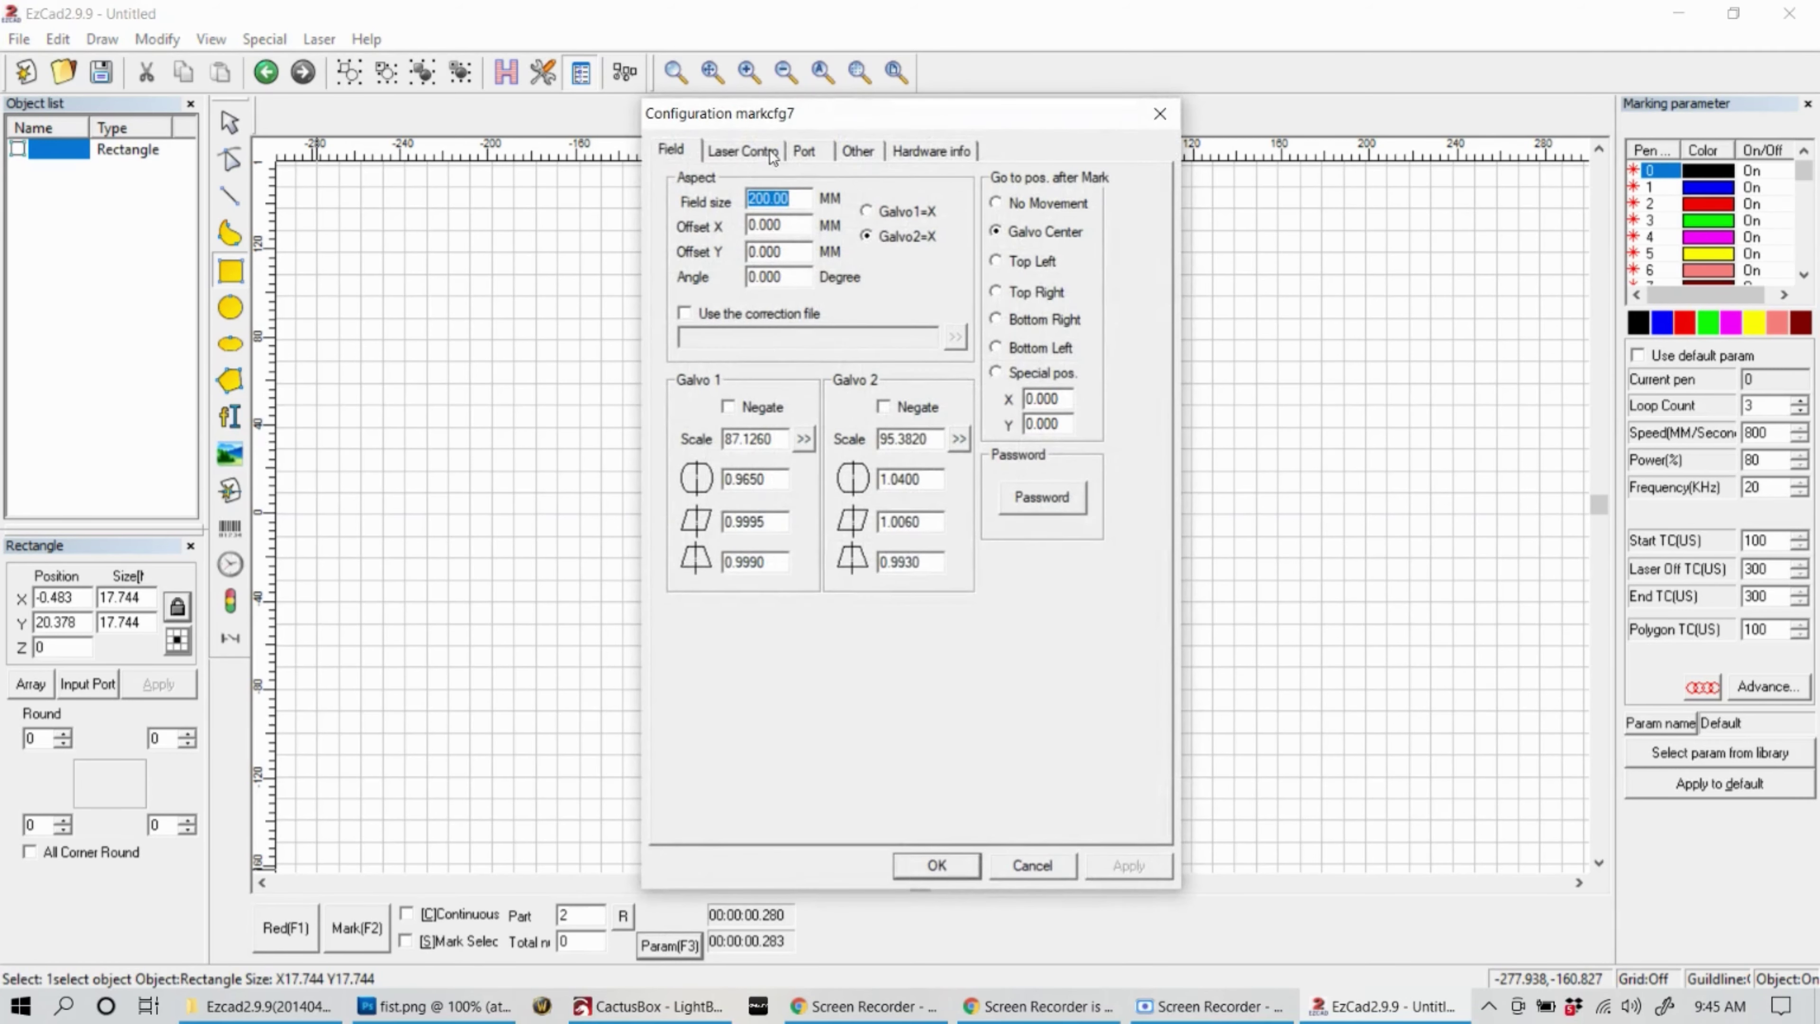
{"action": "left_click", "coordinate": [865, 154]}
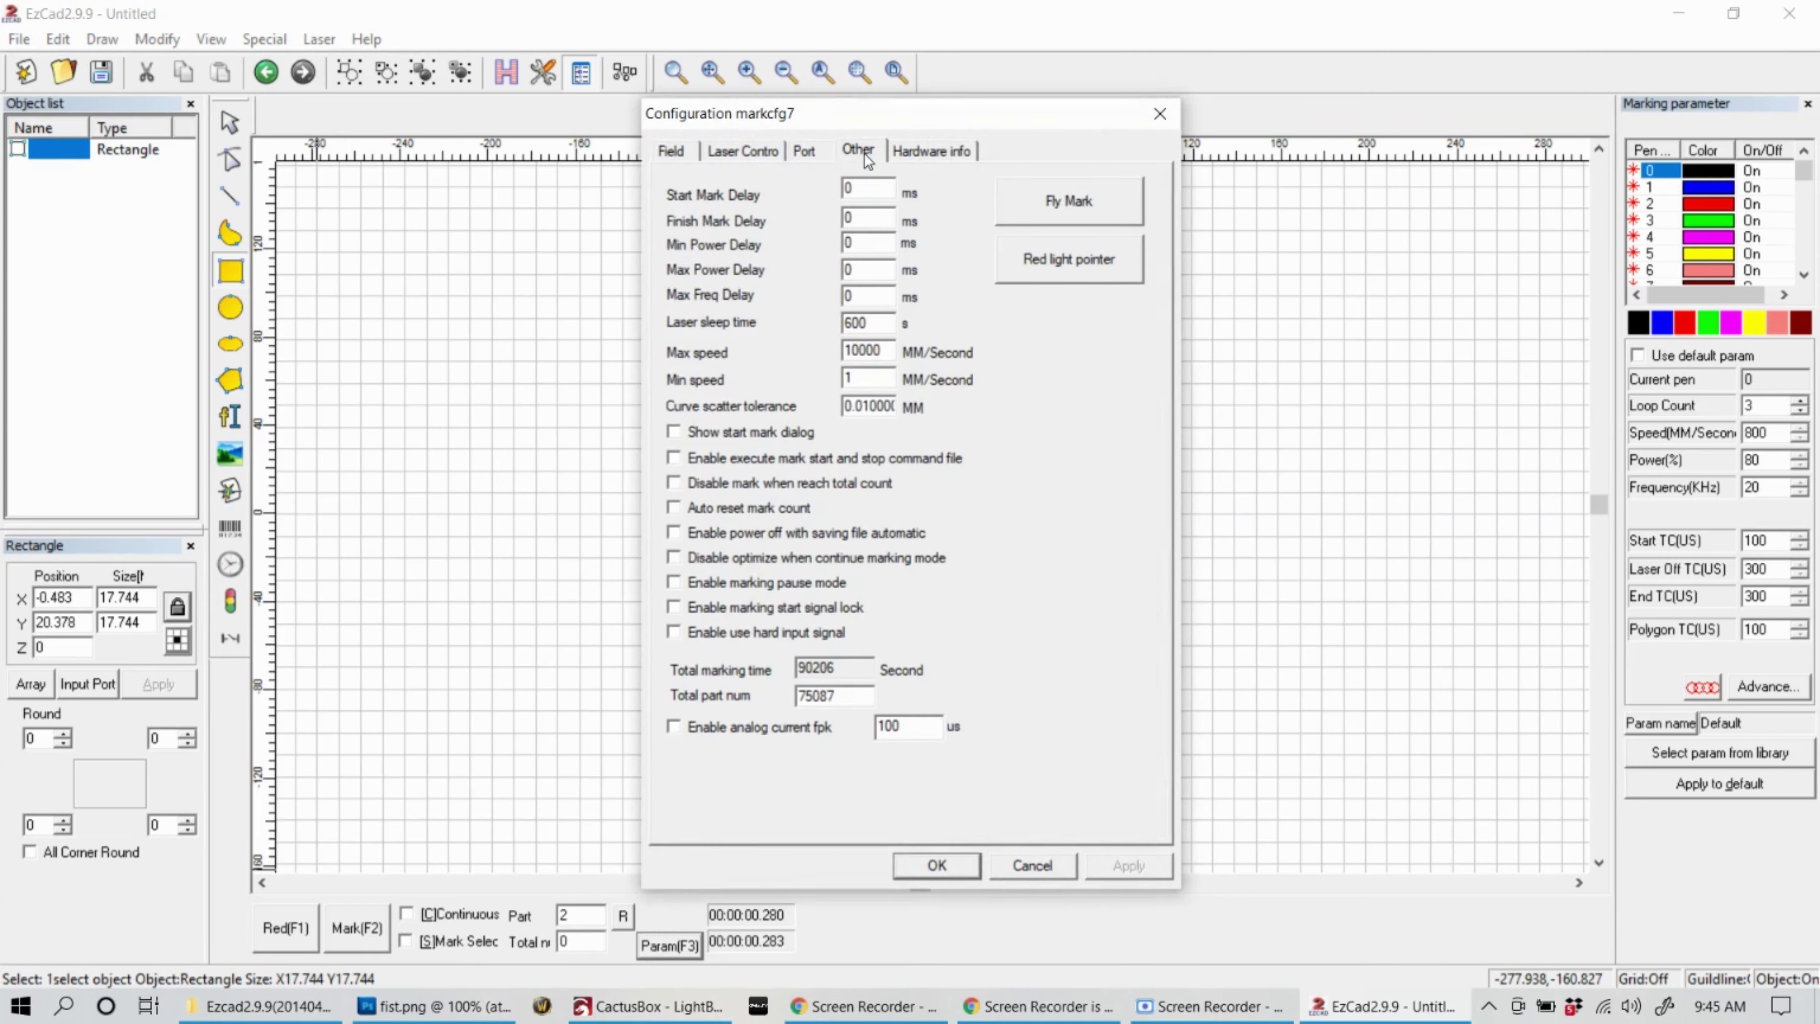
{"action": "left_click", "coordinate": [1059, 272]}
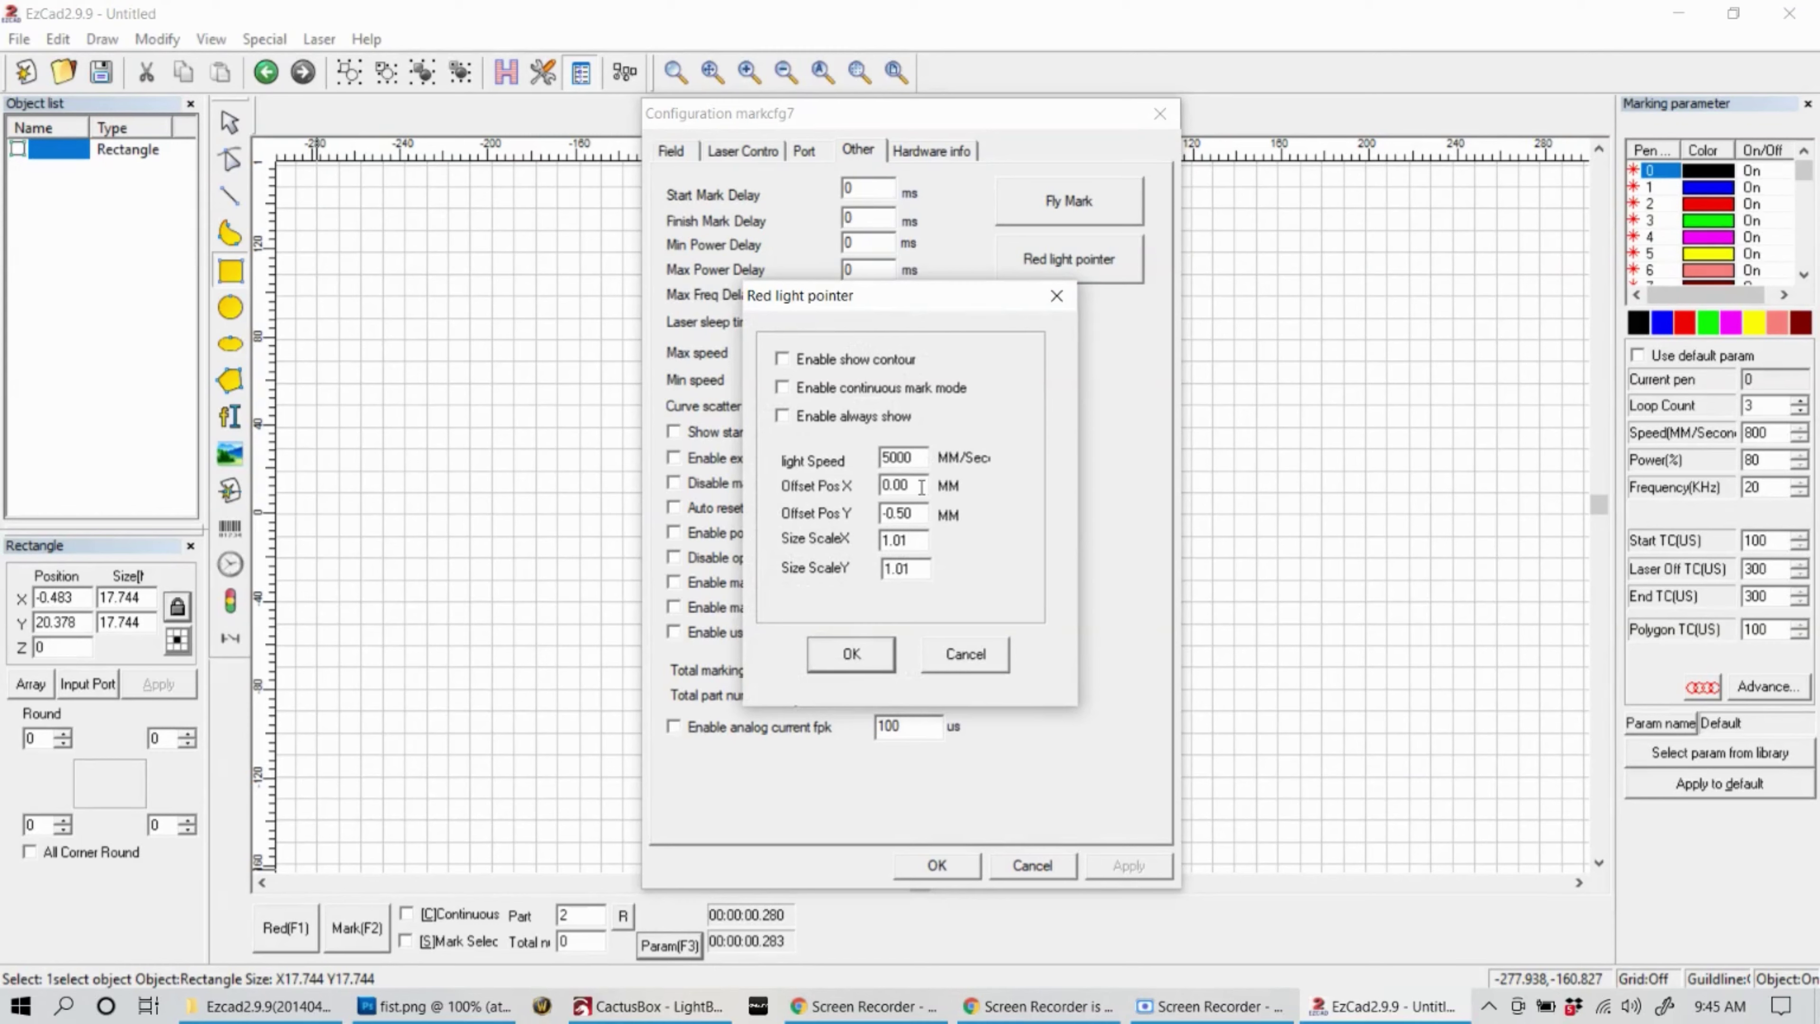
{"action": "left_click_drag", "start_coordinate": [916, 485], "coordinate": [849, 484]}
{"action": "key", "text": "BackSpace"}
{"action": "left_click", "coordinate": [852, 664]}
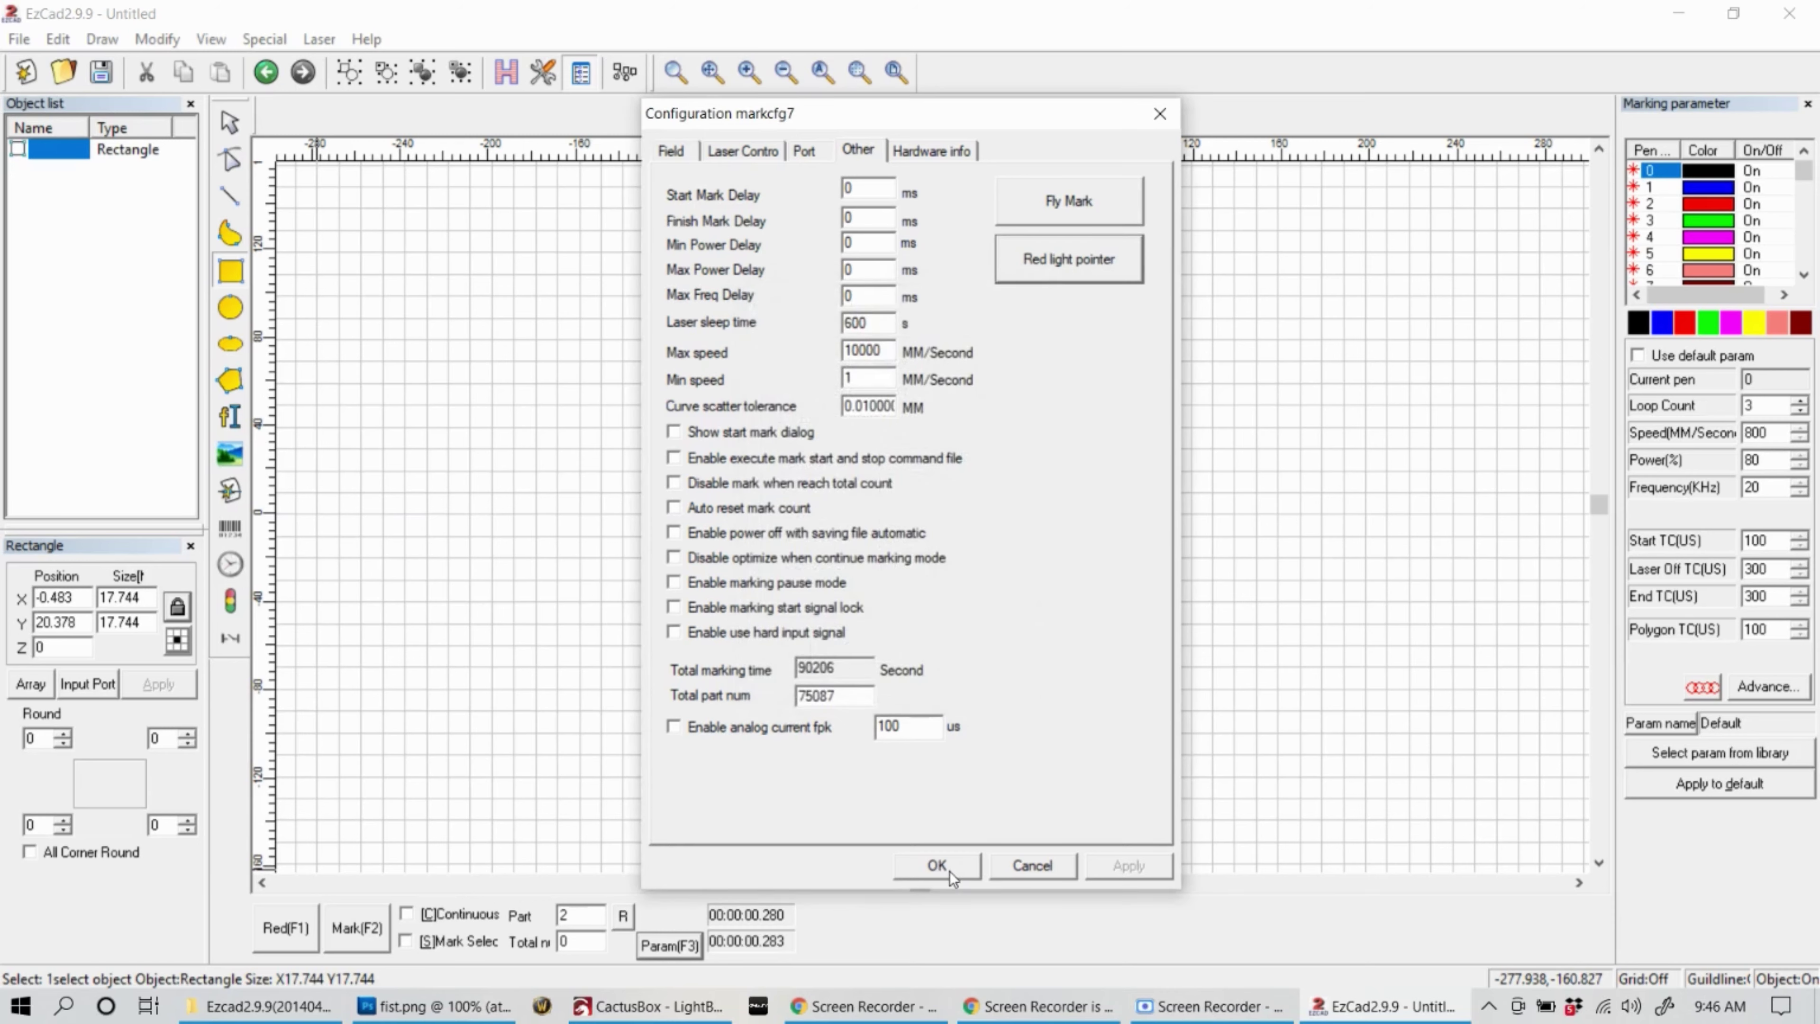
{"action": "left_click", "coordinate": [937, 865]}
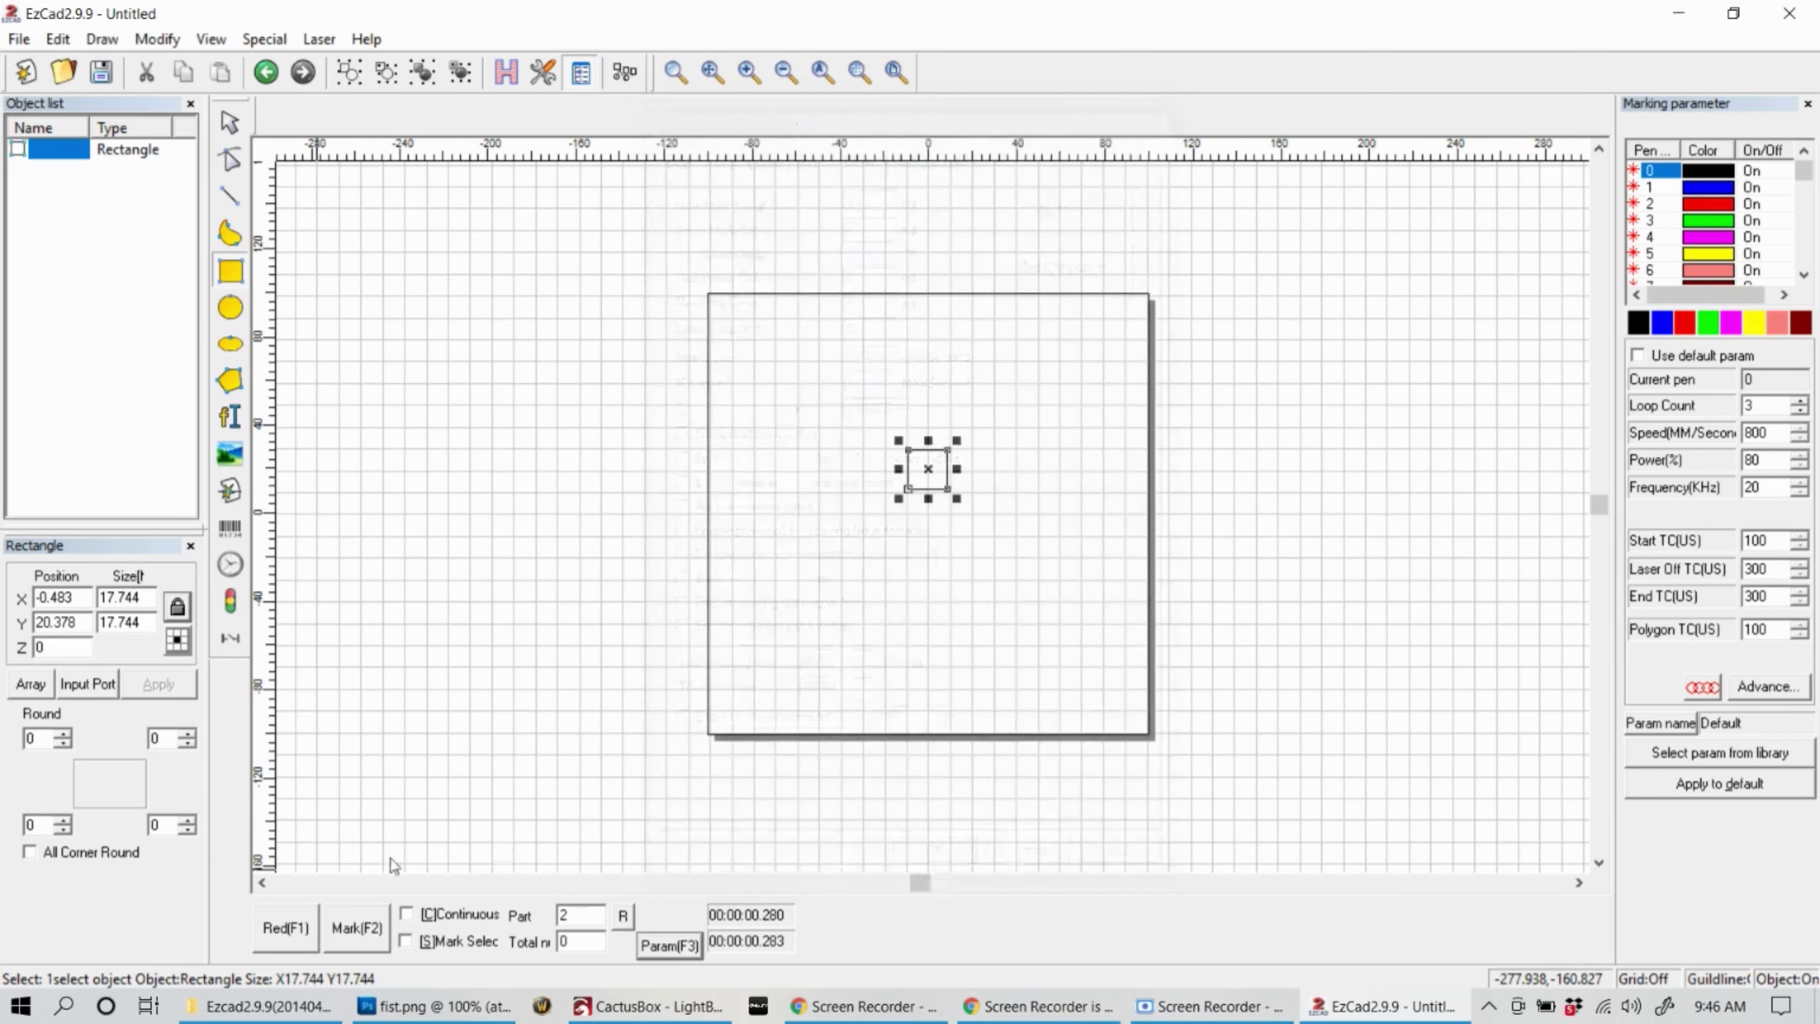
Preview the square's position with the red light pointer
{"action": "left_click", "coordinate": [285, 929]}
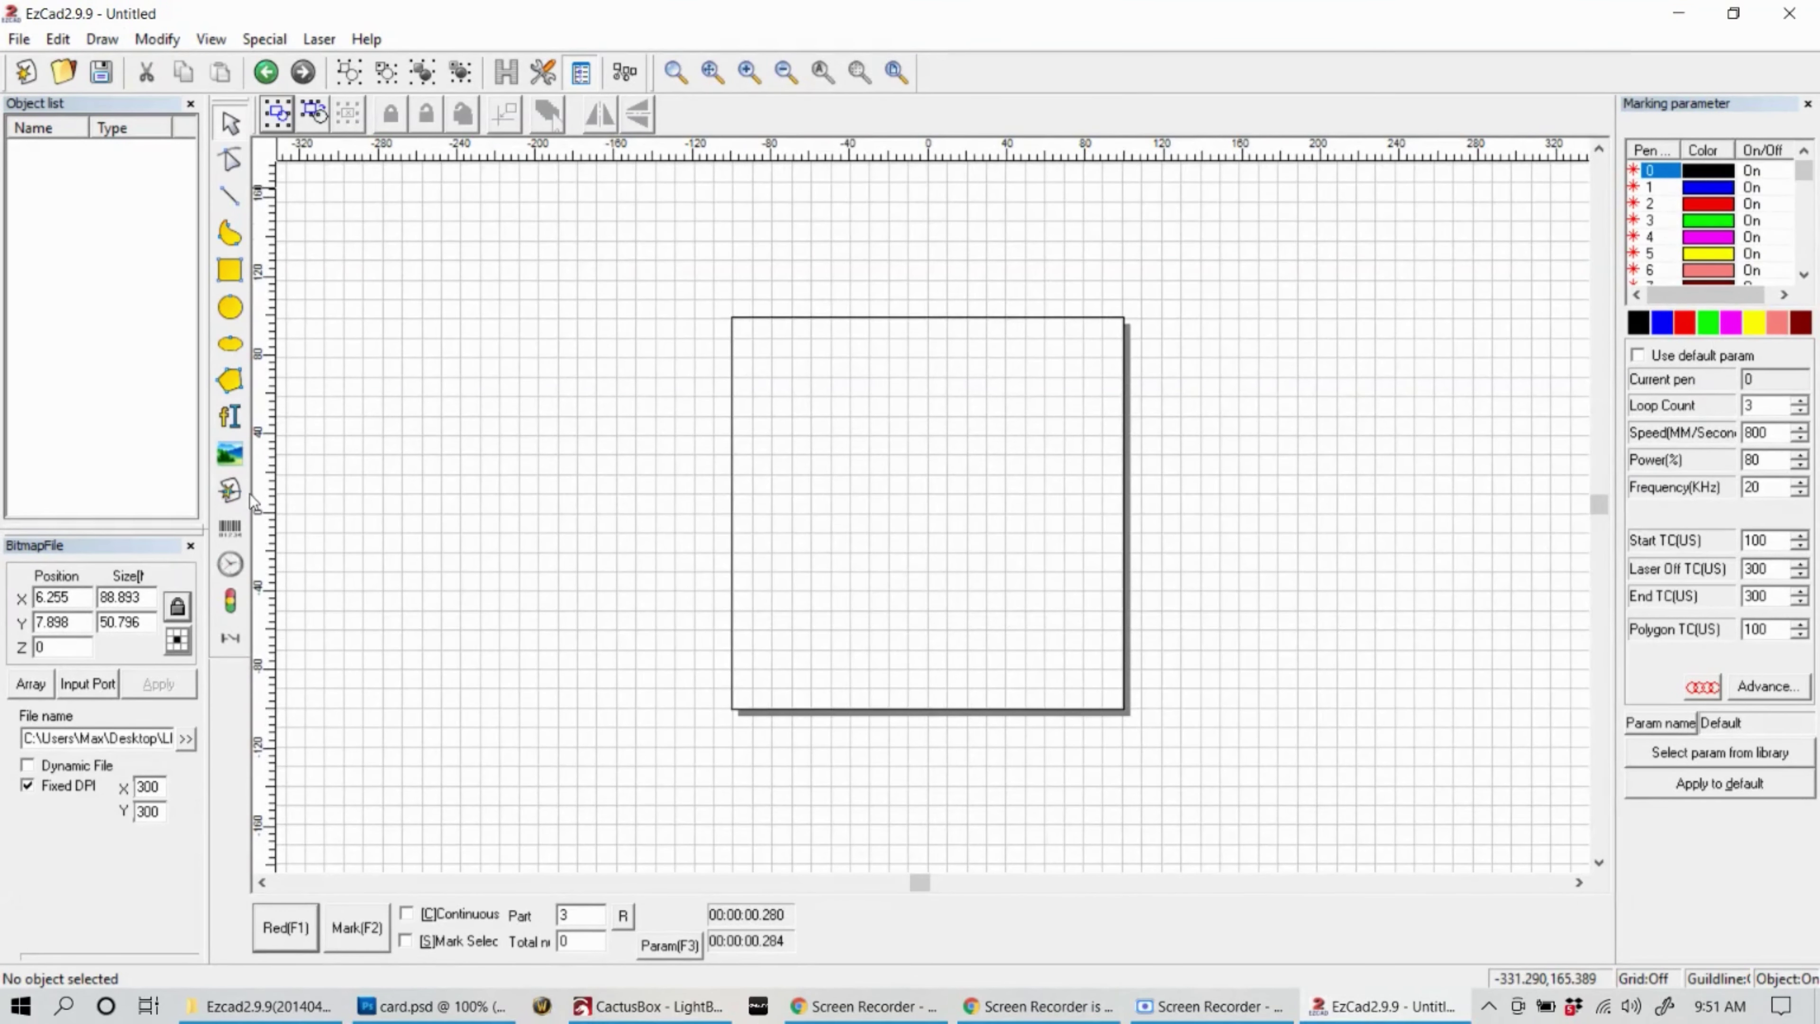
Import card.png as a bitmap and drag it near the work area's centre
{"action": "left_click", "coordinate": [231, 454]}
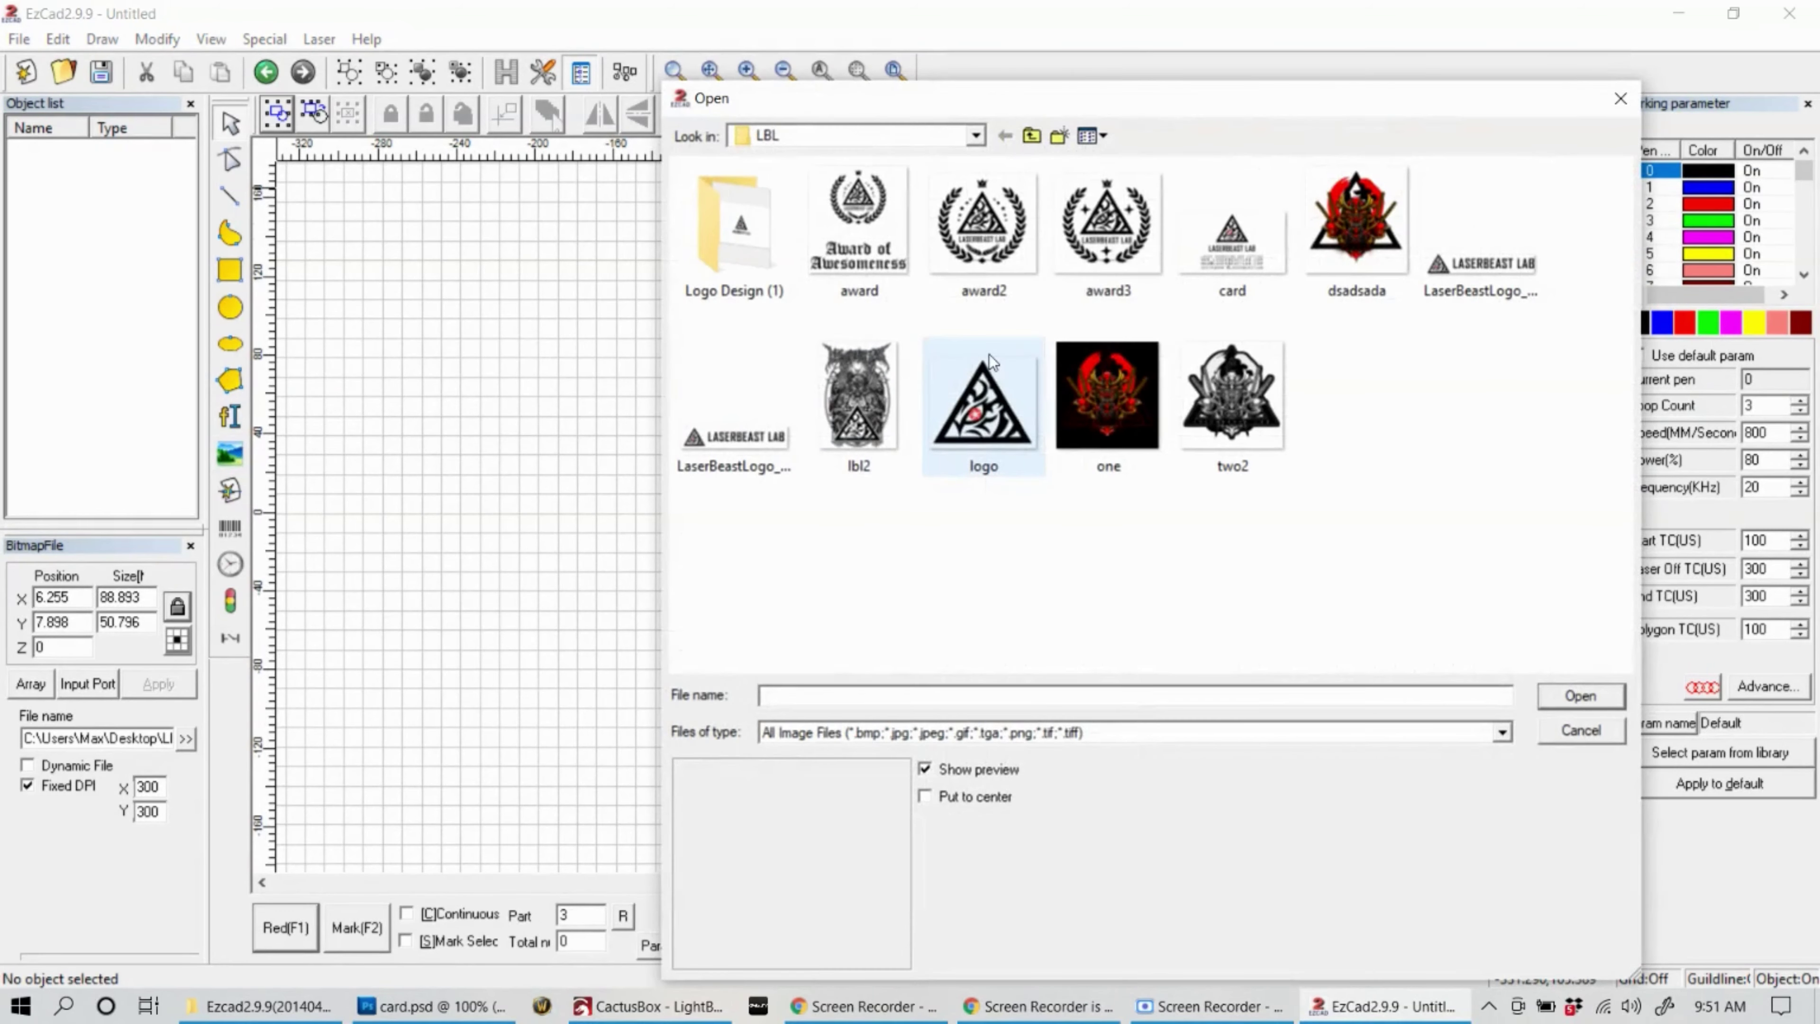
{"action": "double_click", "coordinate": [1222, 252]}
{"action": "scroll", "coordinate": [993, 470], "scroll_direction": "up", "scroll_amount": 4}
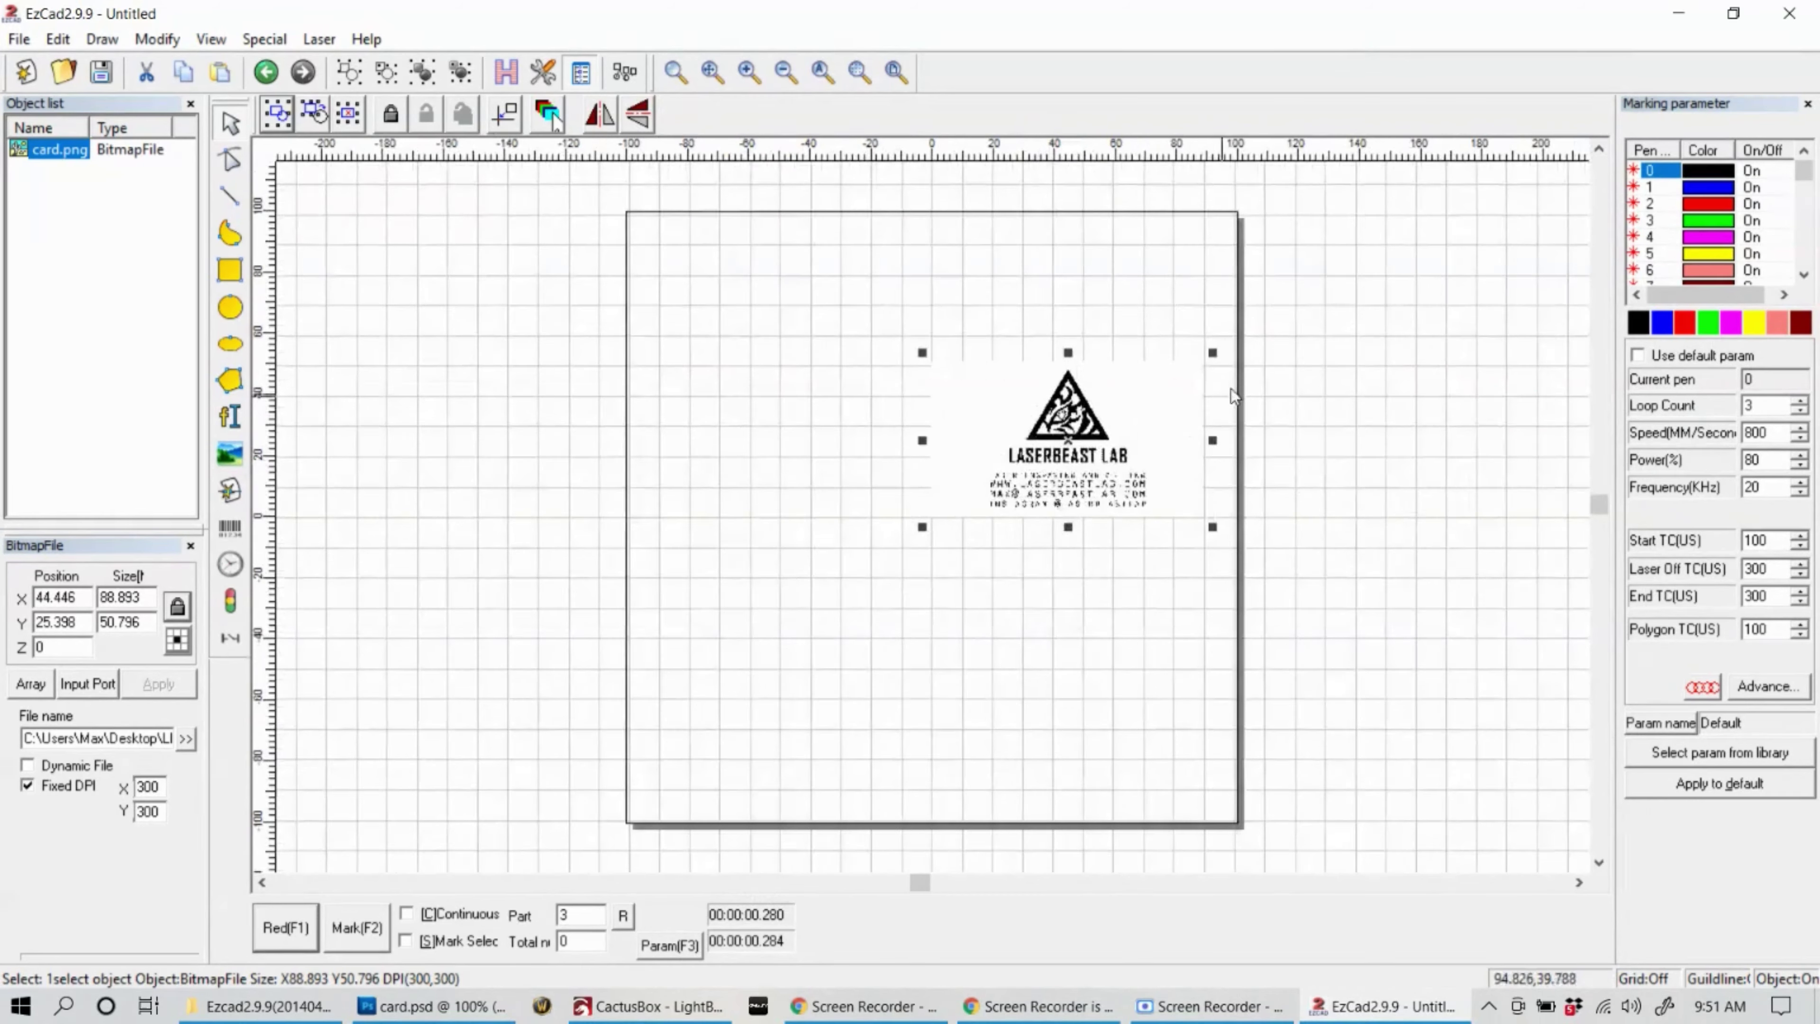
{"action": "left_click_drag", "start_coordinate": [1288, 413], "coordinate": [1140, 502]}
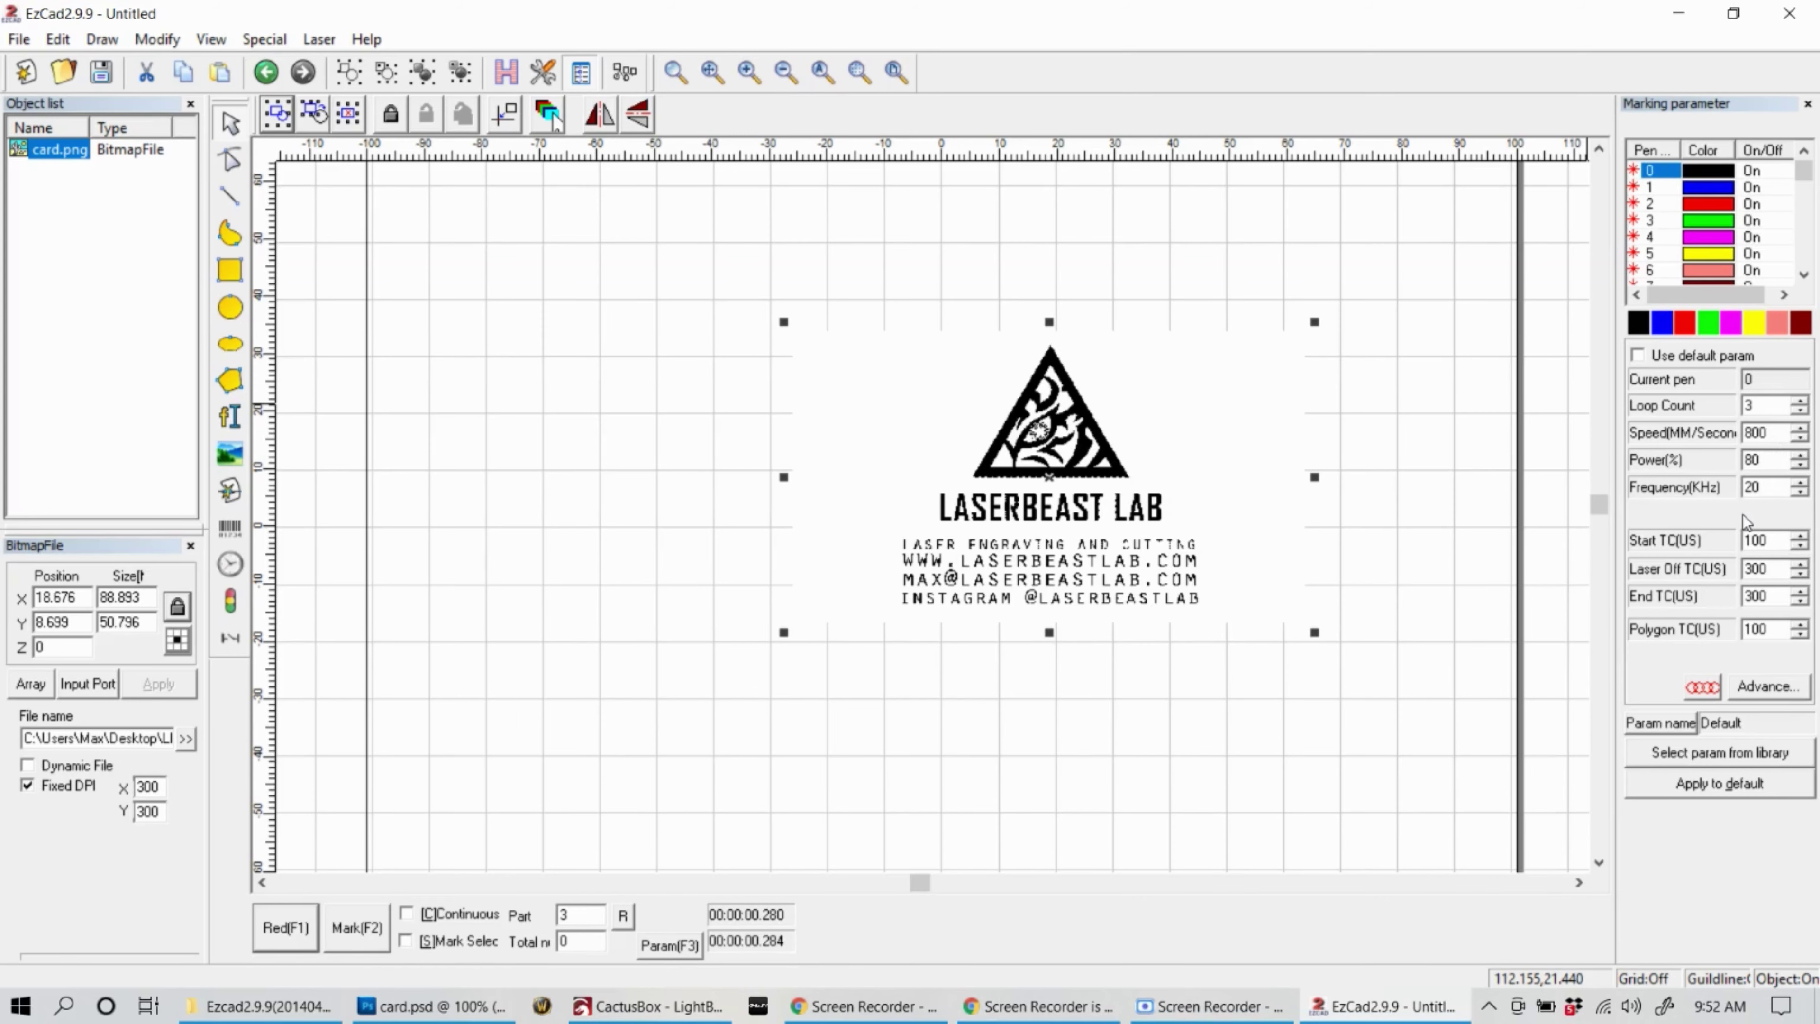
{"action": "scroll", "coordinate": [946, 618], "scroll_direction": "down", "scroll_amount": 3}
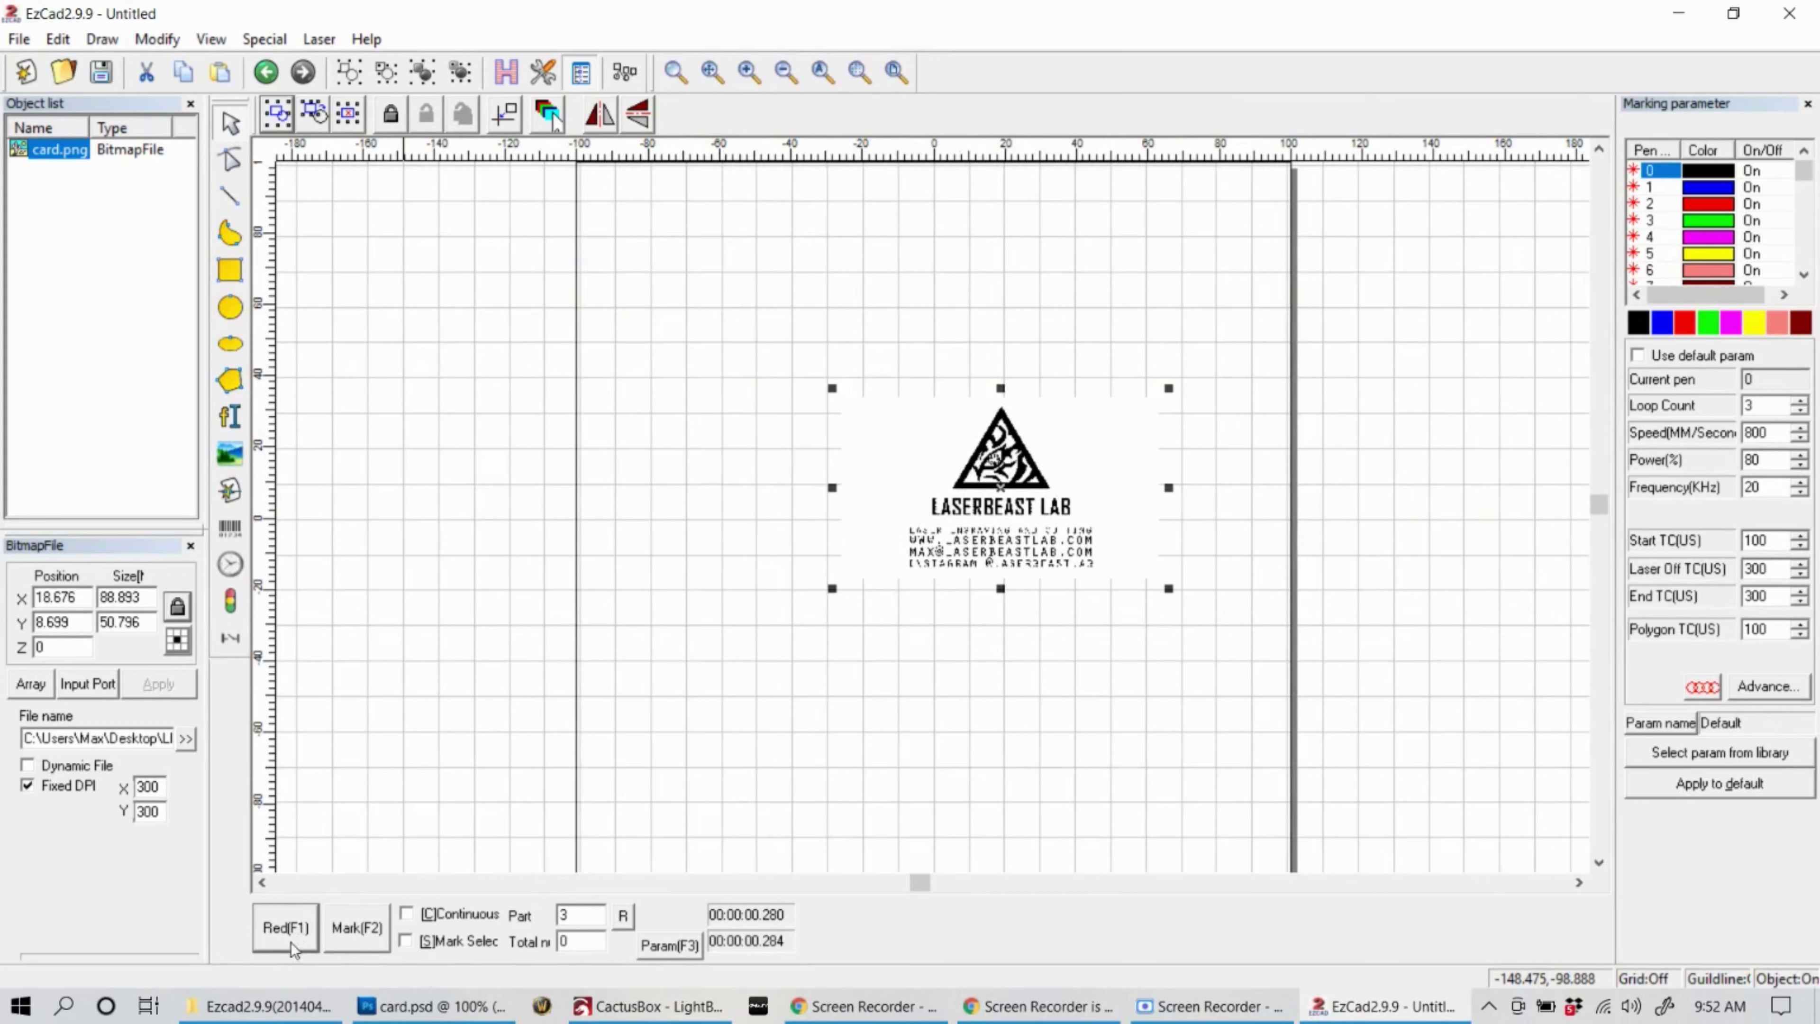
Preview the card's engraving area with the red light and set the power to 95
{"action": "left_click", "coordinate": [298, 928]}
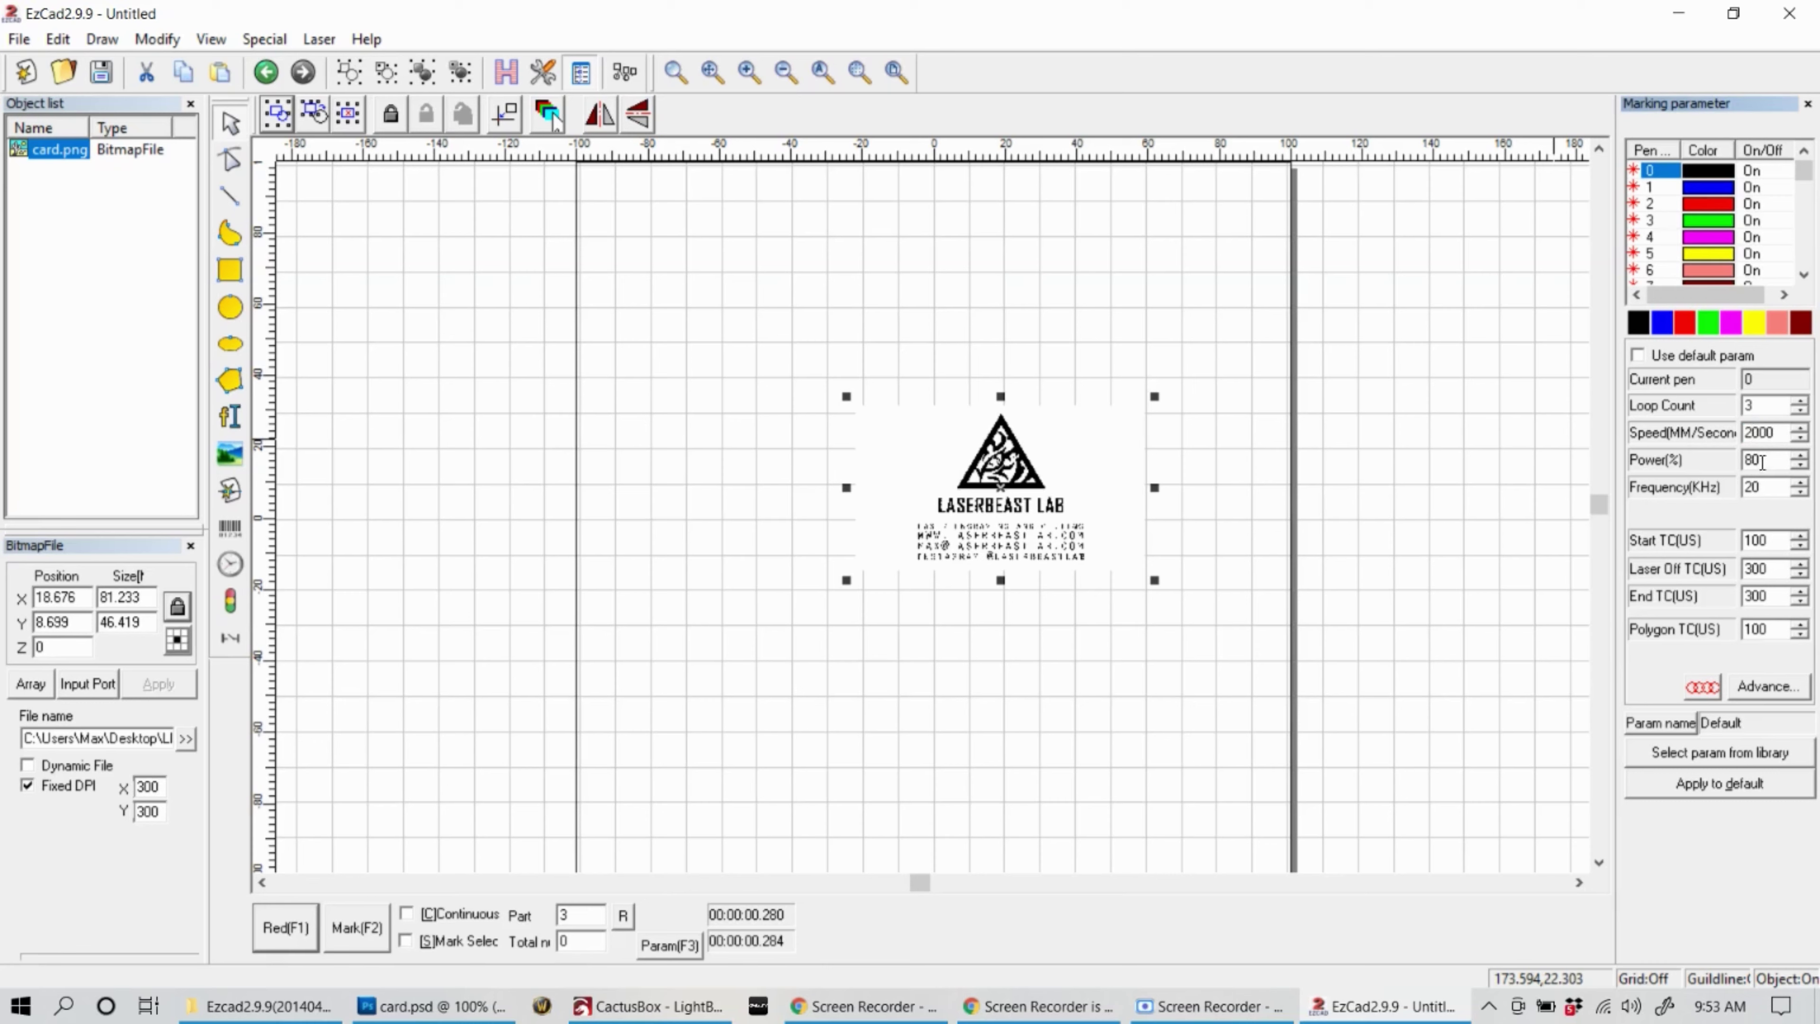
{"action": "double_click", "coordinate": [1763, 462]}
Set the marking frequency to about 62428 Hz in the Spot Diameter dialog
{"action": "left_click", "coordinate": [1704, 688]}
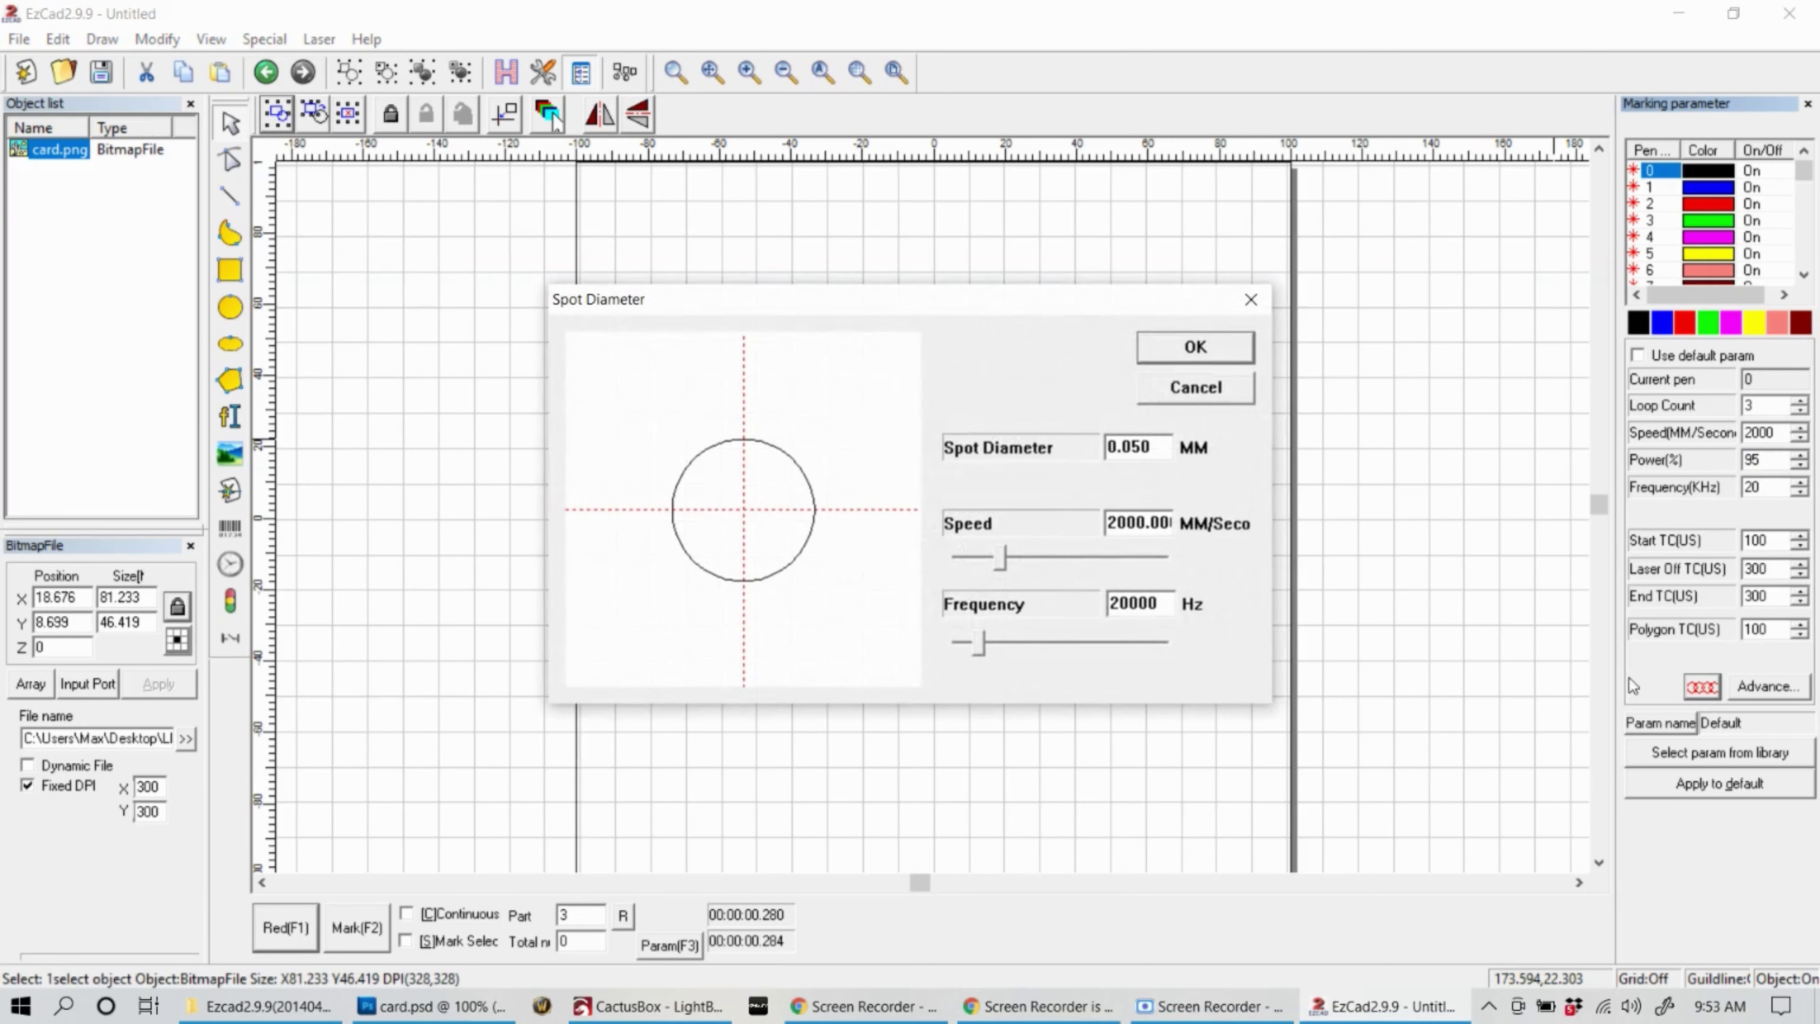
{"action": "left_click", "coordinate": [1003, 645]}
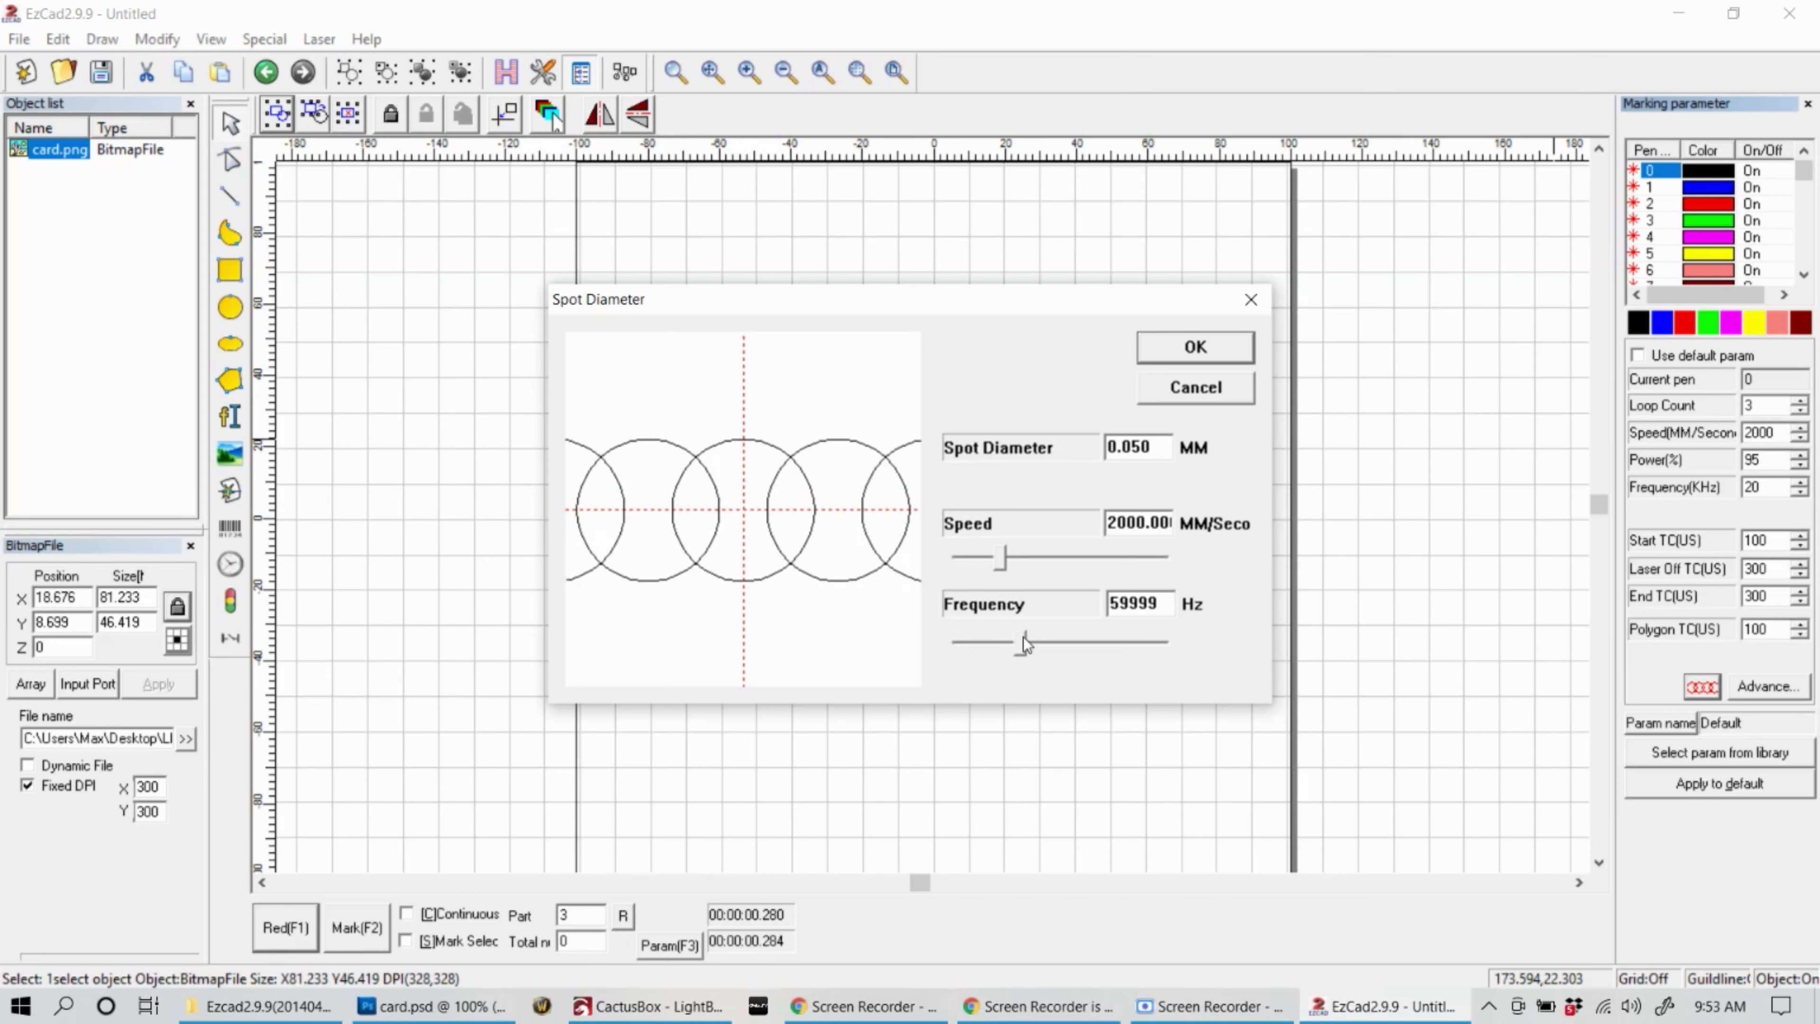
{"action": "left_click_drag", "start_coordinate": [1024, 643], "coordinate": [1028, 643]}
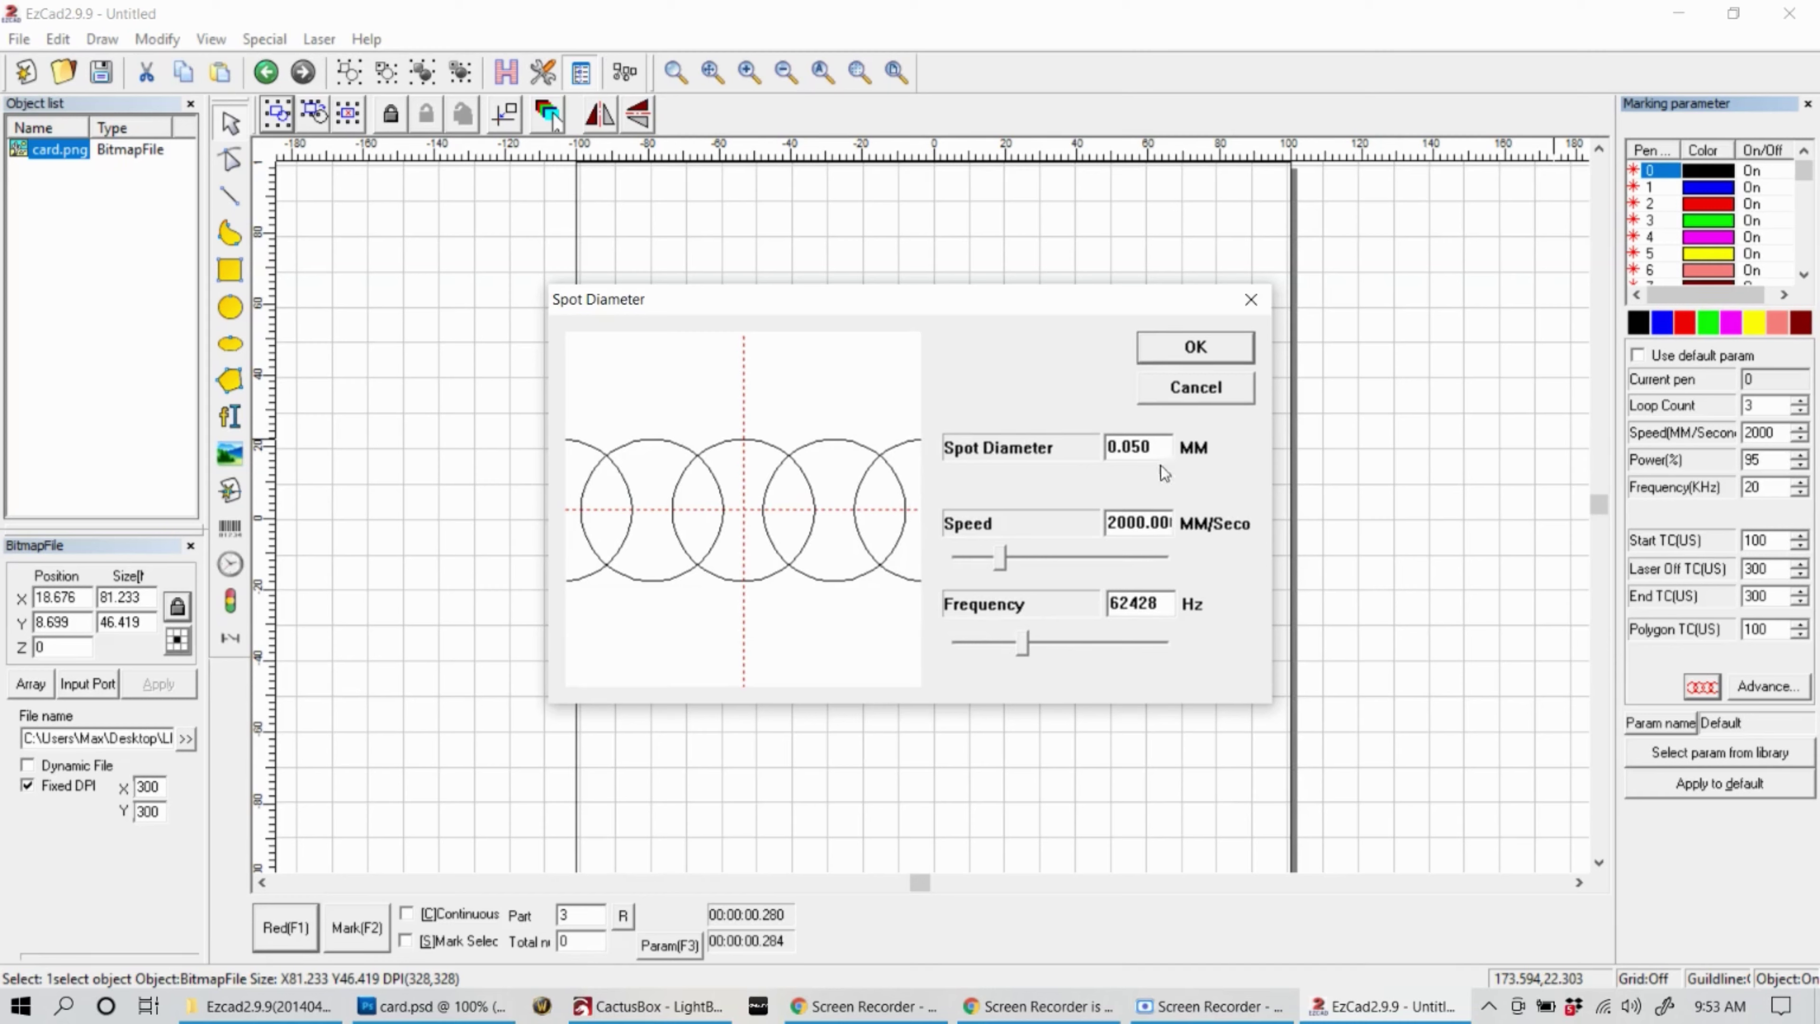
{"action": "left_click", "coordinate": [1179, 351]}
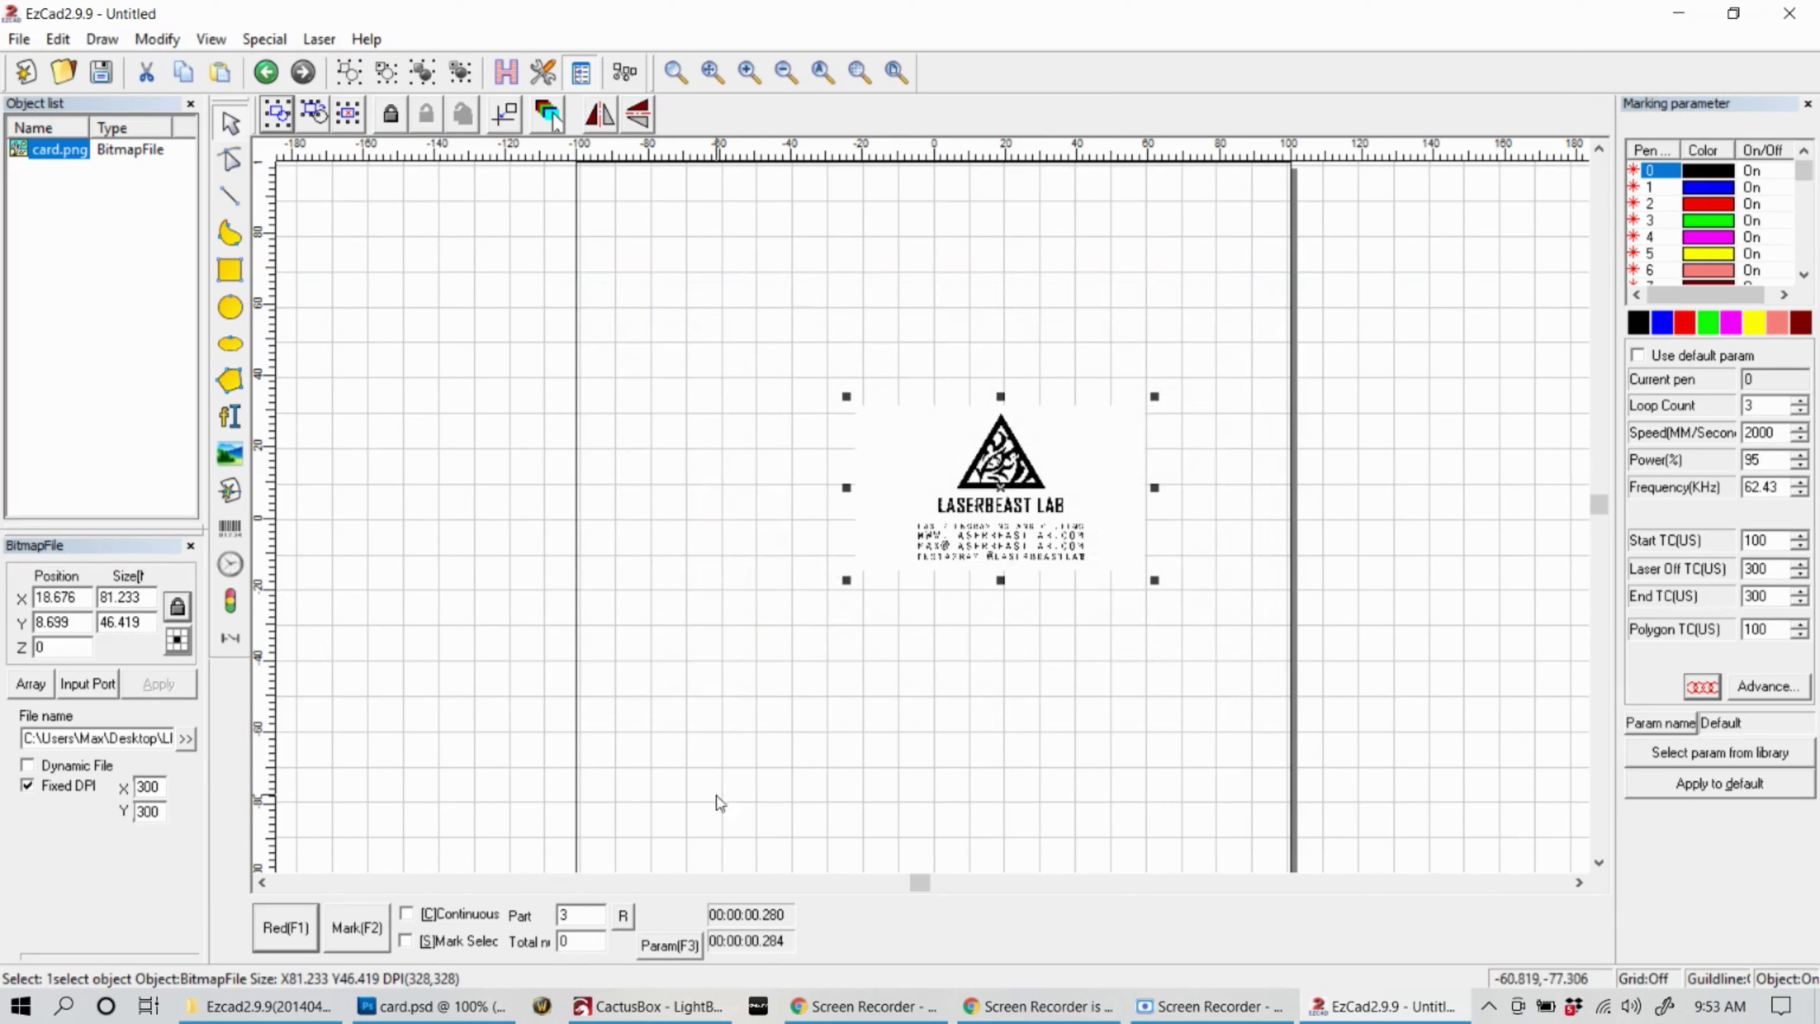
Set Loop Count to 4 and mark the business card with the fiber laser
{"action": "left_click", "coordinate": [1799, 402]}
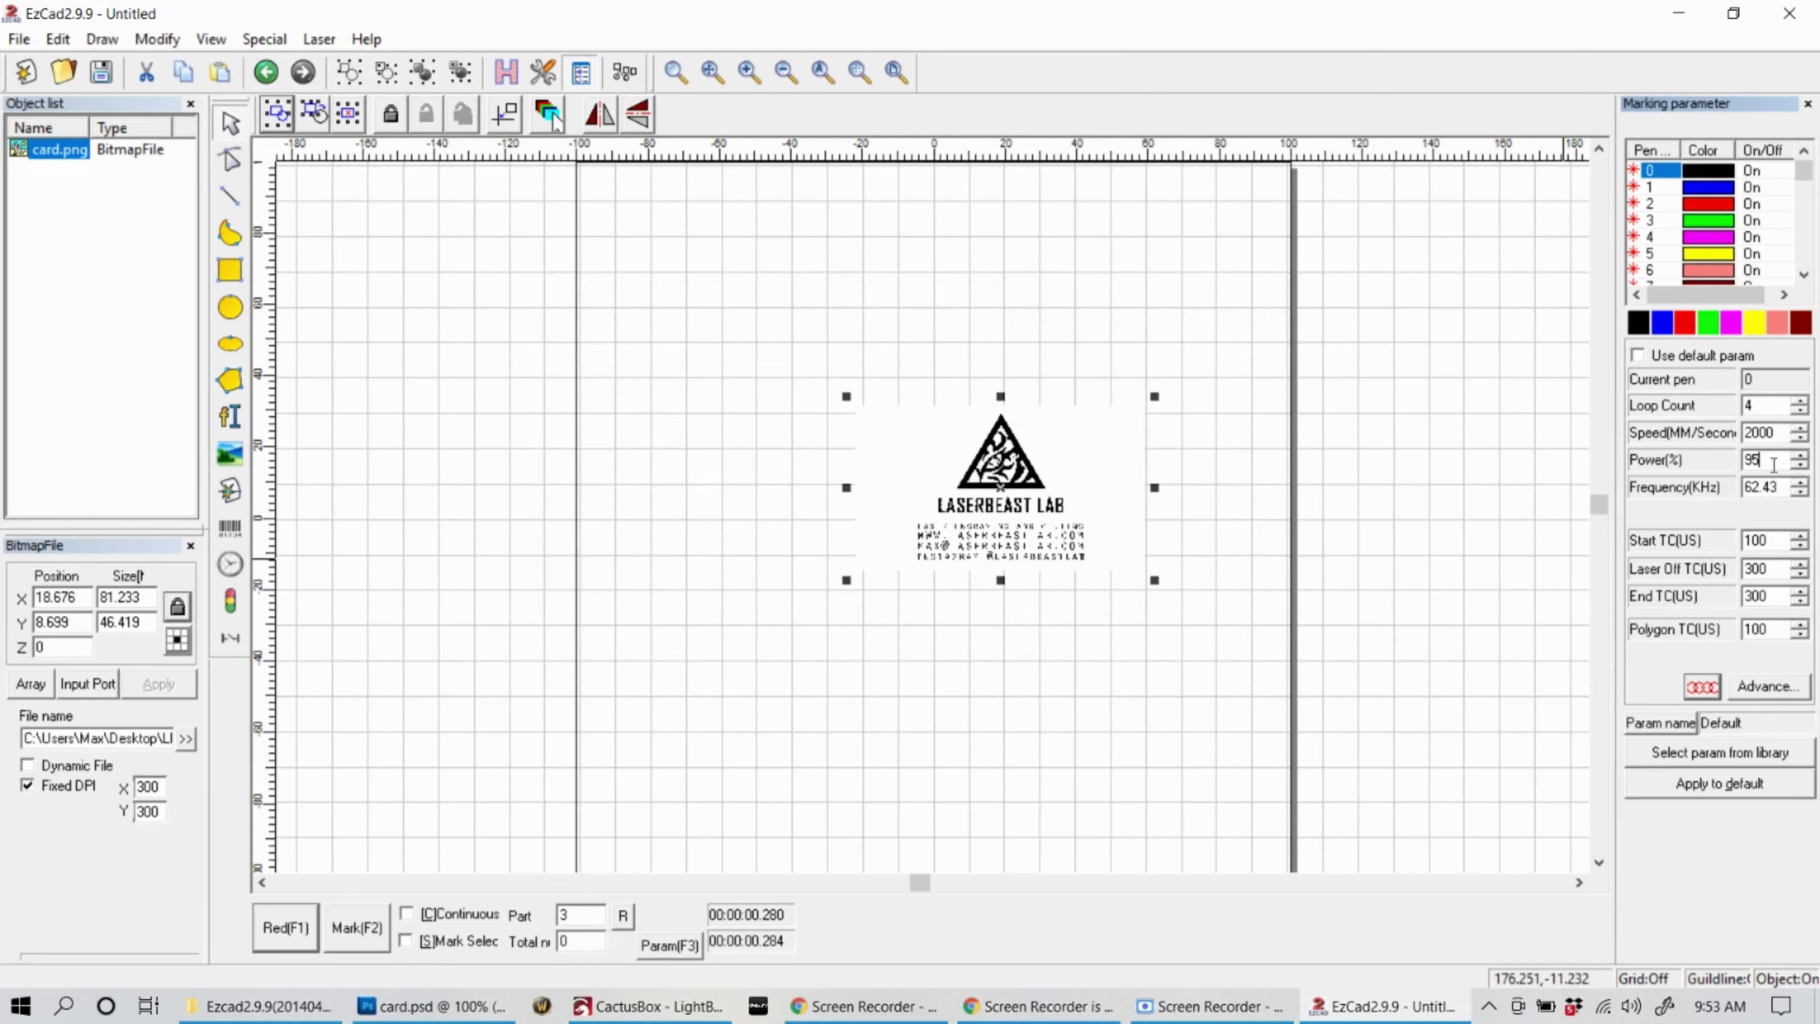
{"action": "left_click", "coordinate": [1767, 463]}
{"action": "left_click", "coordinate": [356, 929]}
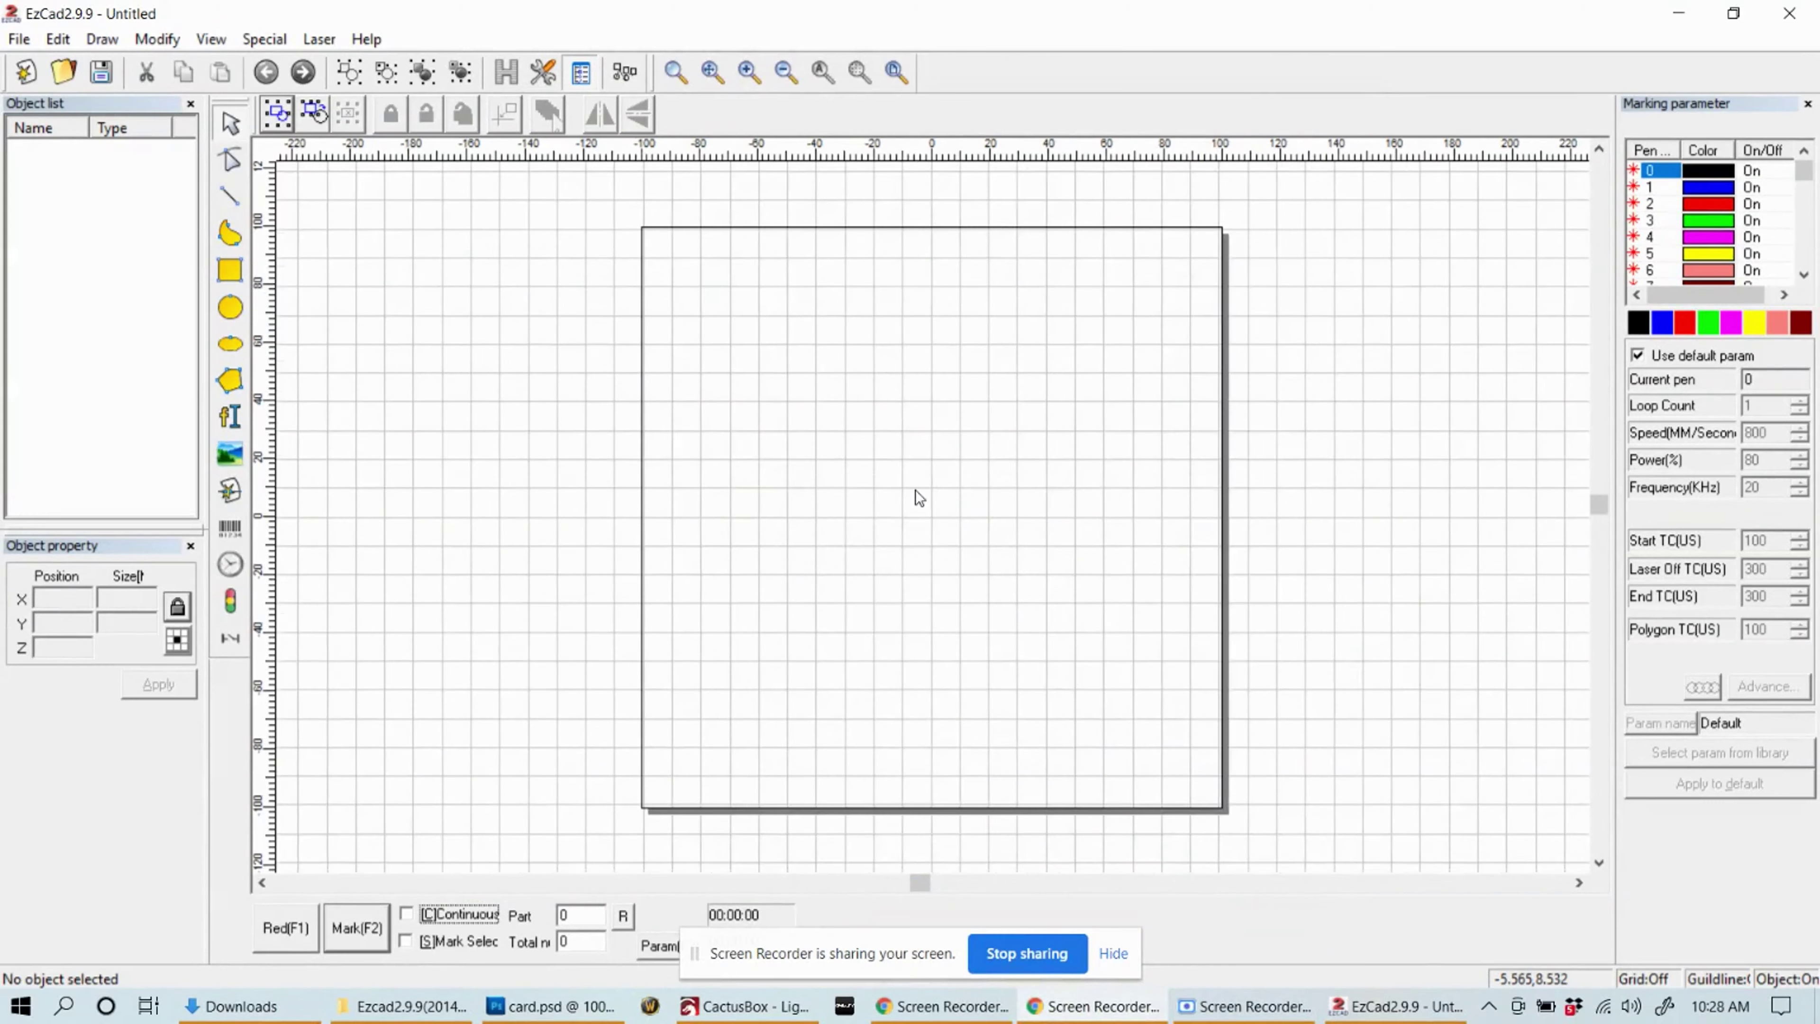
{"action": "scroll", "coordinate": [920, 497], "scroll_direction": "down", "scroll_amount": 1}
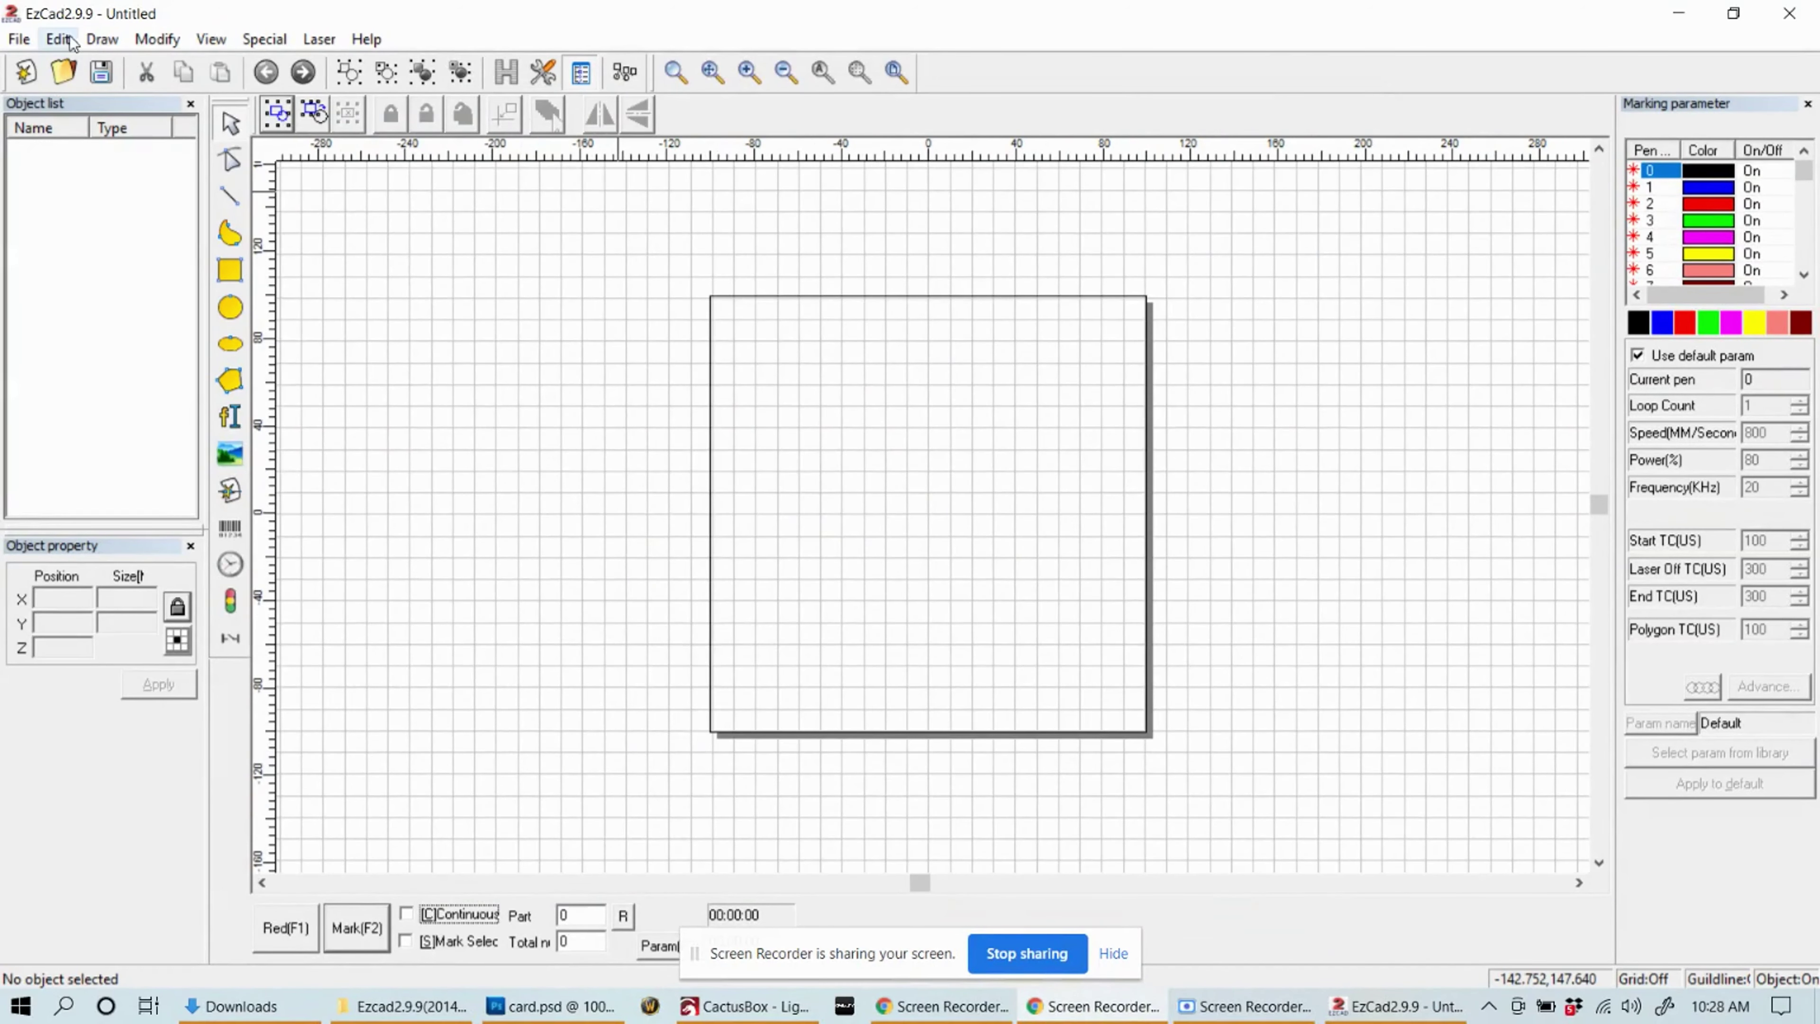
Import the vector file naruto.ai from the Desktop into the layout
{"action": "left_click", "coordinate": [19, 40]}
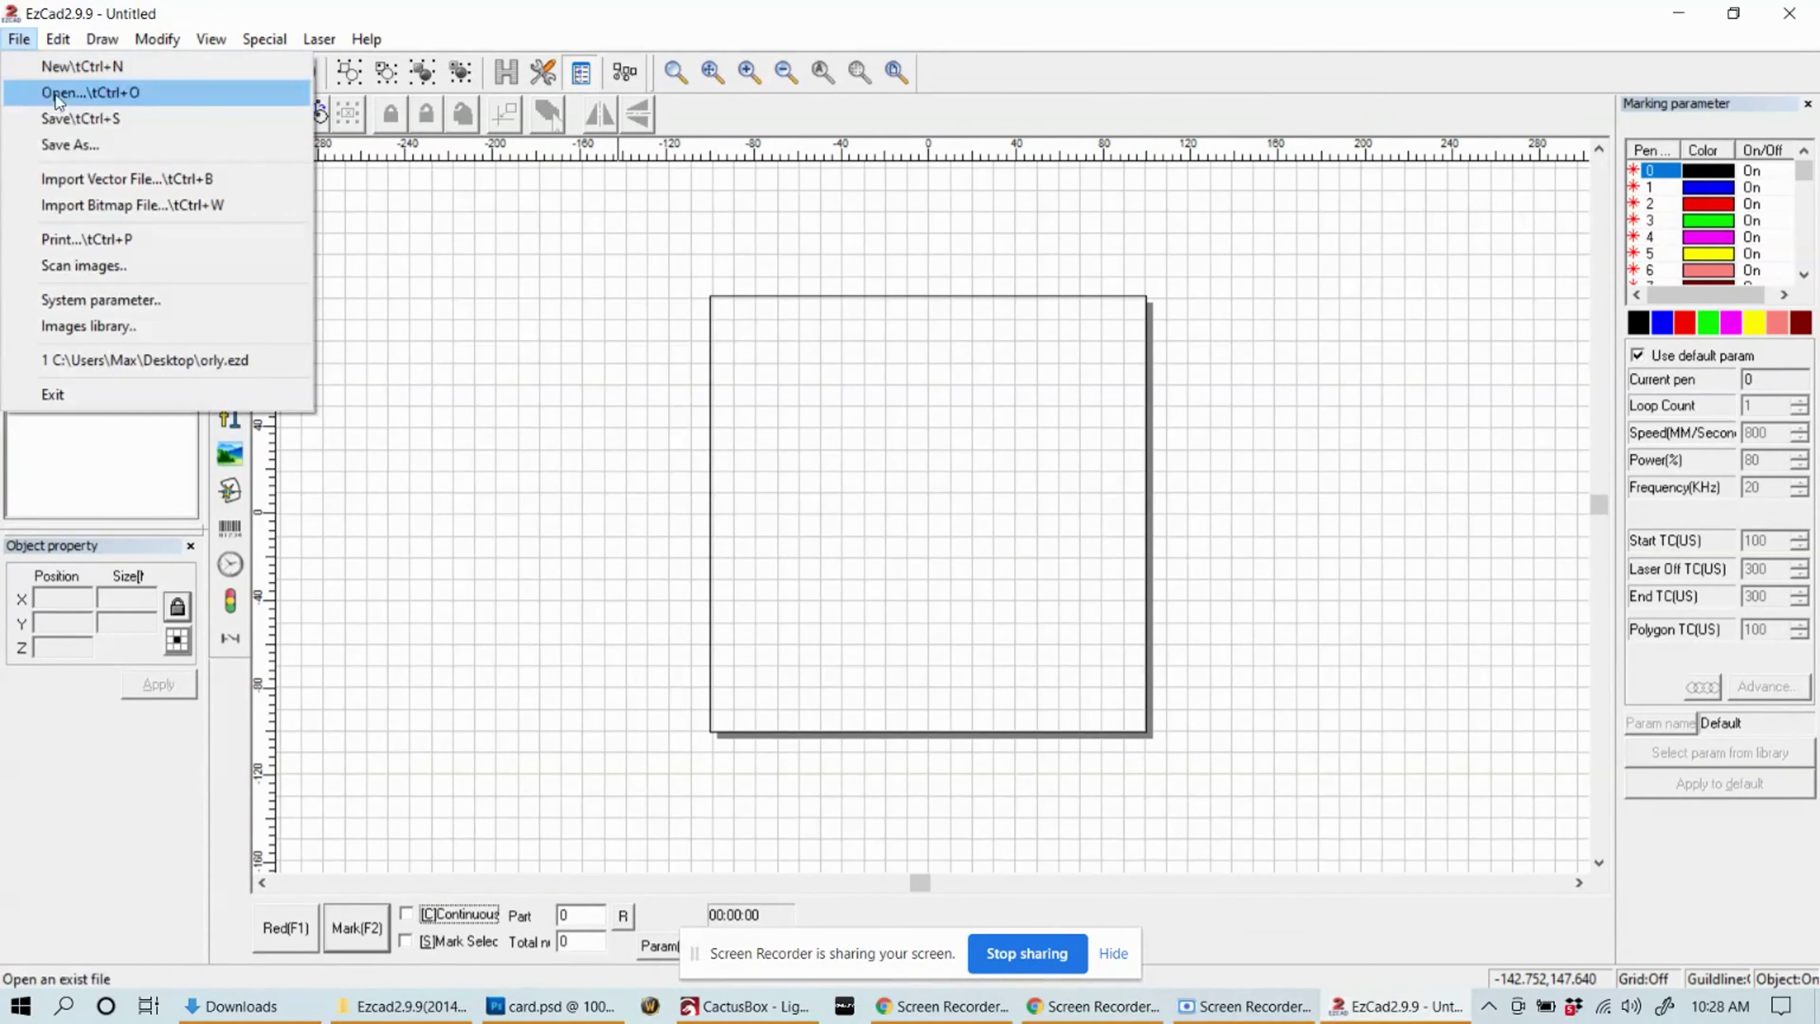
{"action": "left_click", "coordinate": [112, 178]}
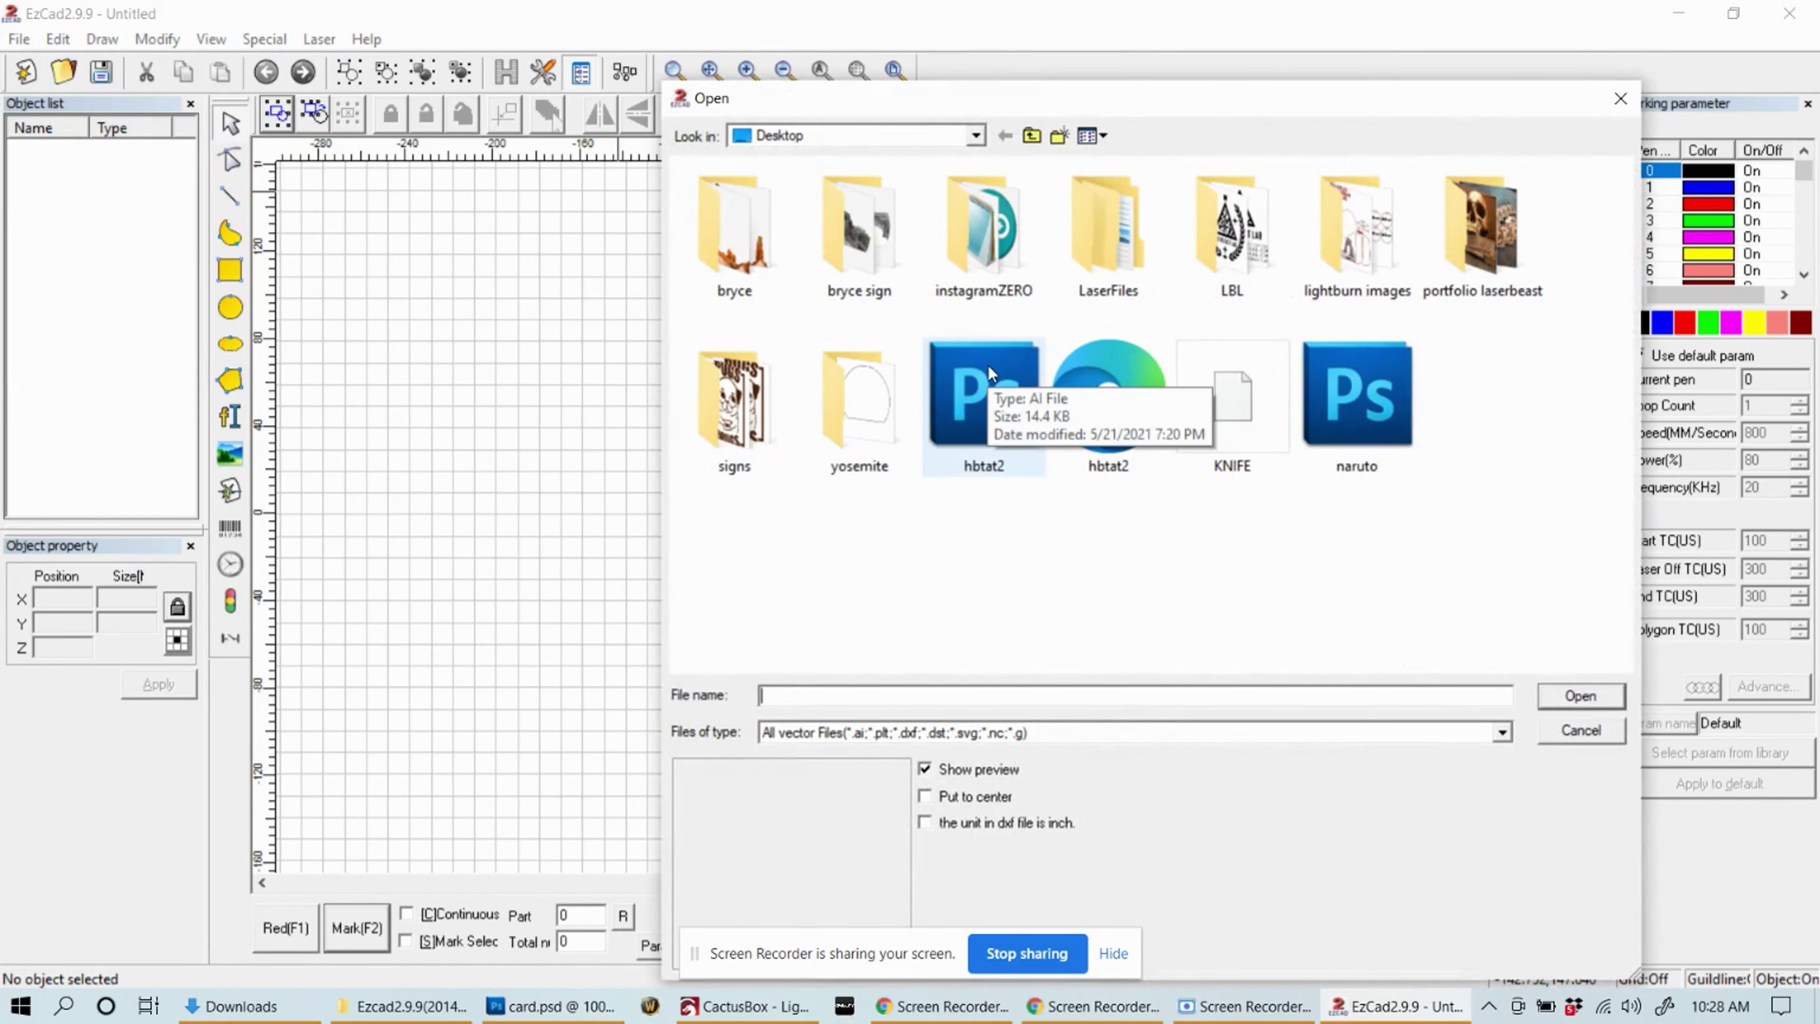
{"action": "left_click", "coordinate": [1379, 436]}
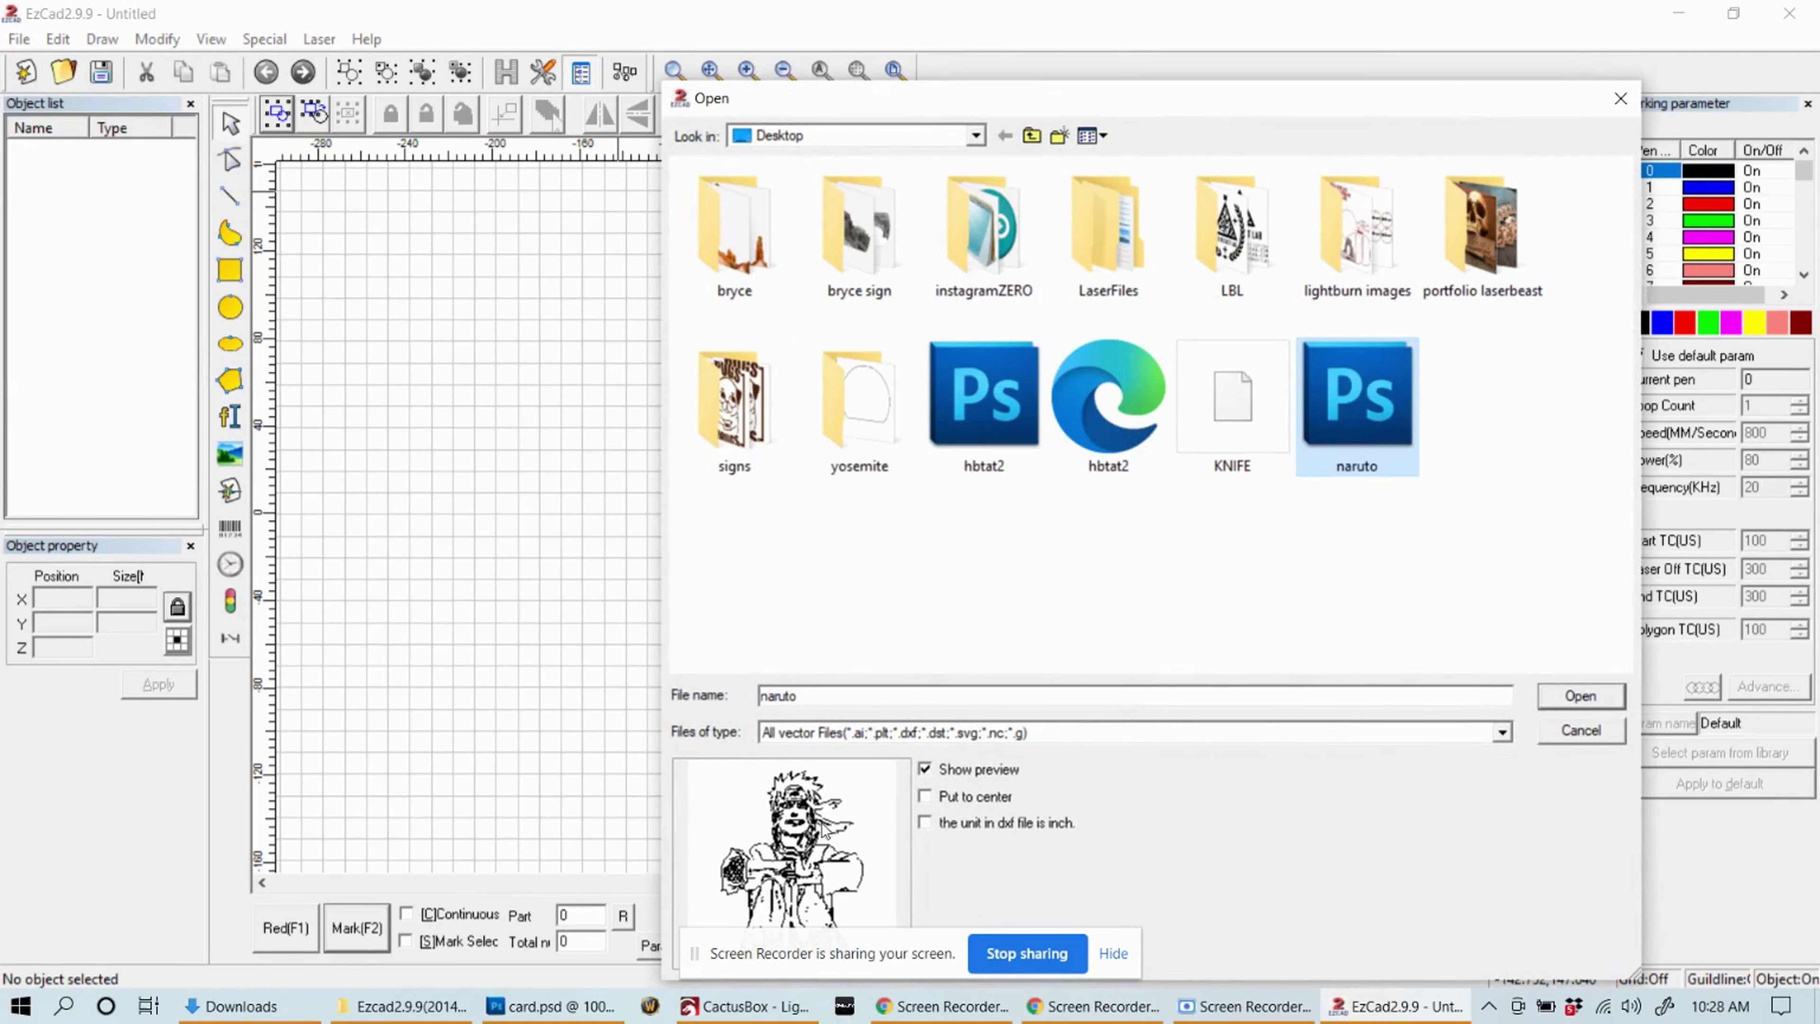
{"action": "left_click", "coordinate": [1583, 695]}
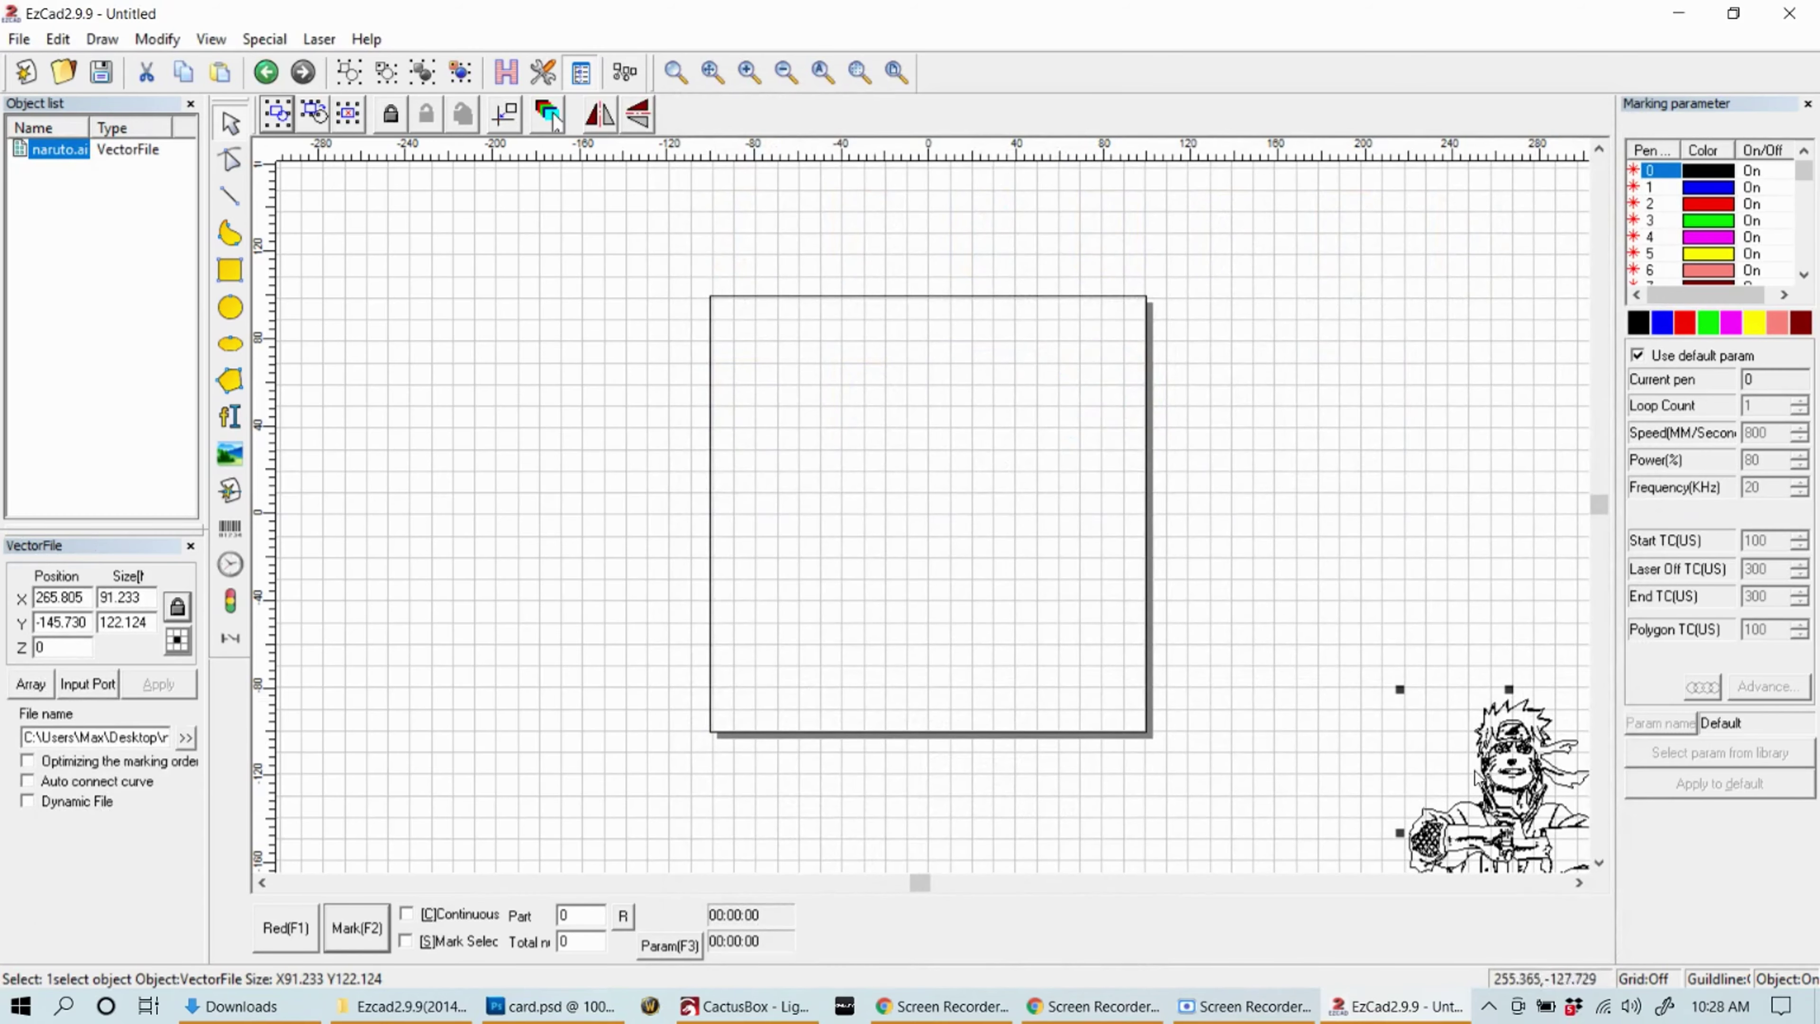
Drag the naruto drawing into the work area, near centre at X -8.339, Y 1.102
{"action": "scroll", "coordinate": [1170, 488], "scroll_direction": "up", "scroll_amount": 1}
{"action": "scroll", "coordinate": [1171, 504], "scroll_direction": "down", "scroll_amount": 3}
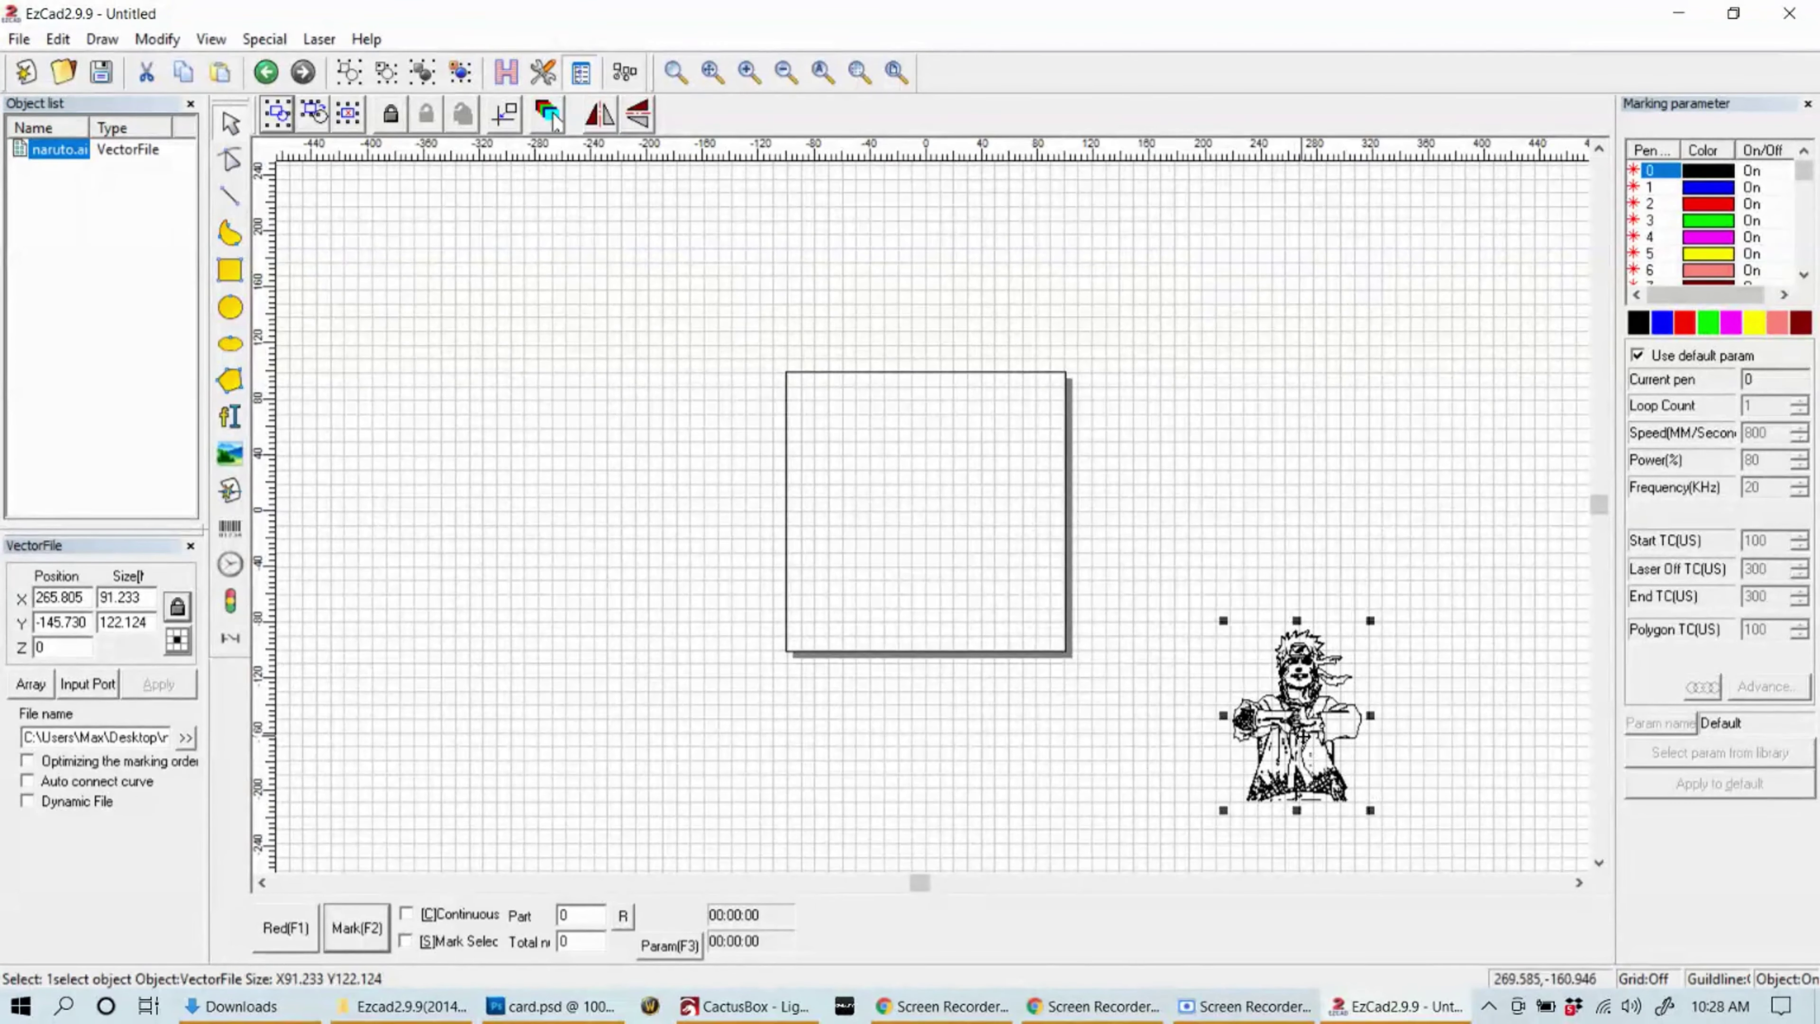
{"action": "left_click_drag", "start_coordinate": [1304, 733], "coordinate": [921, 529]}
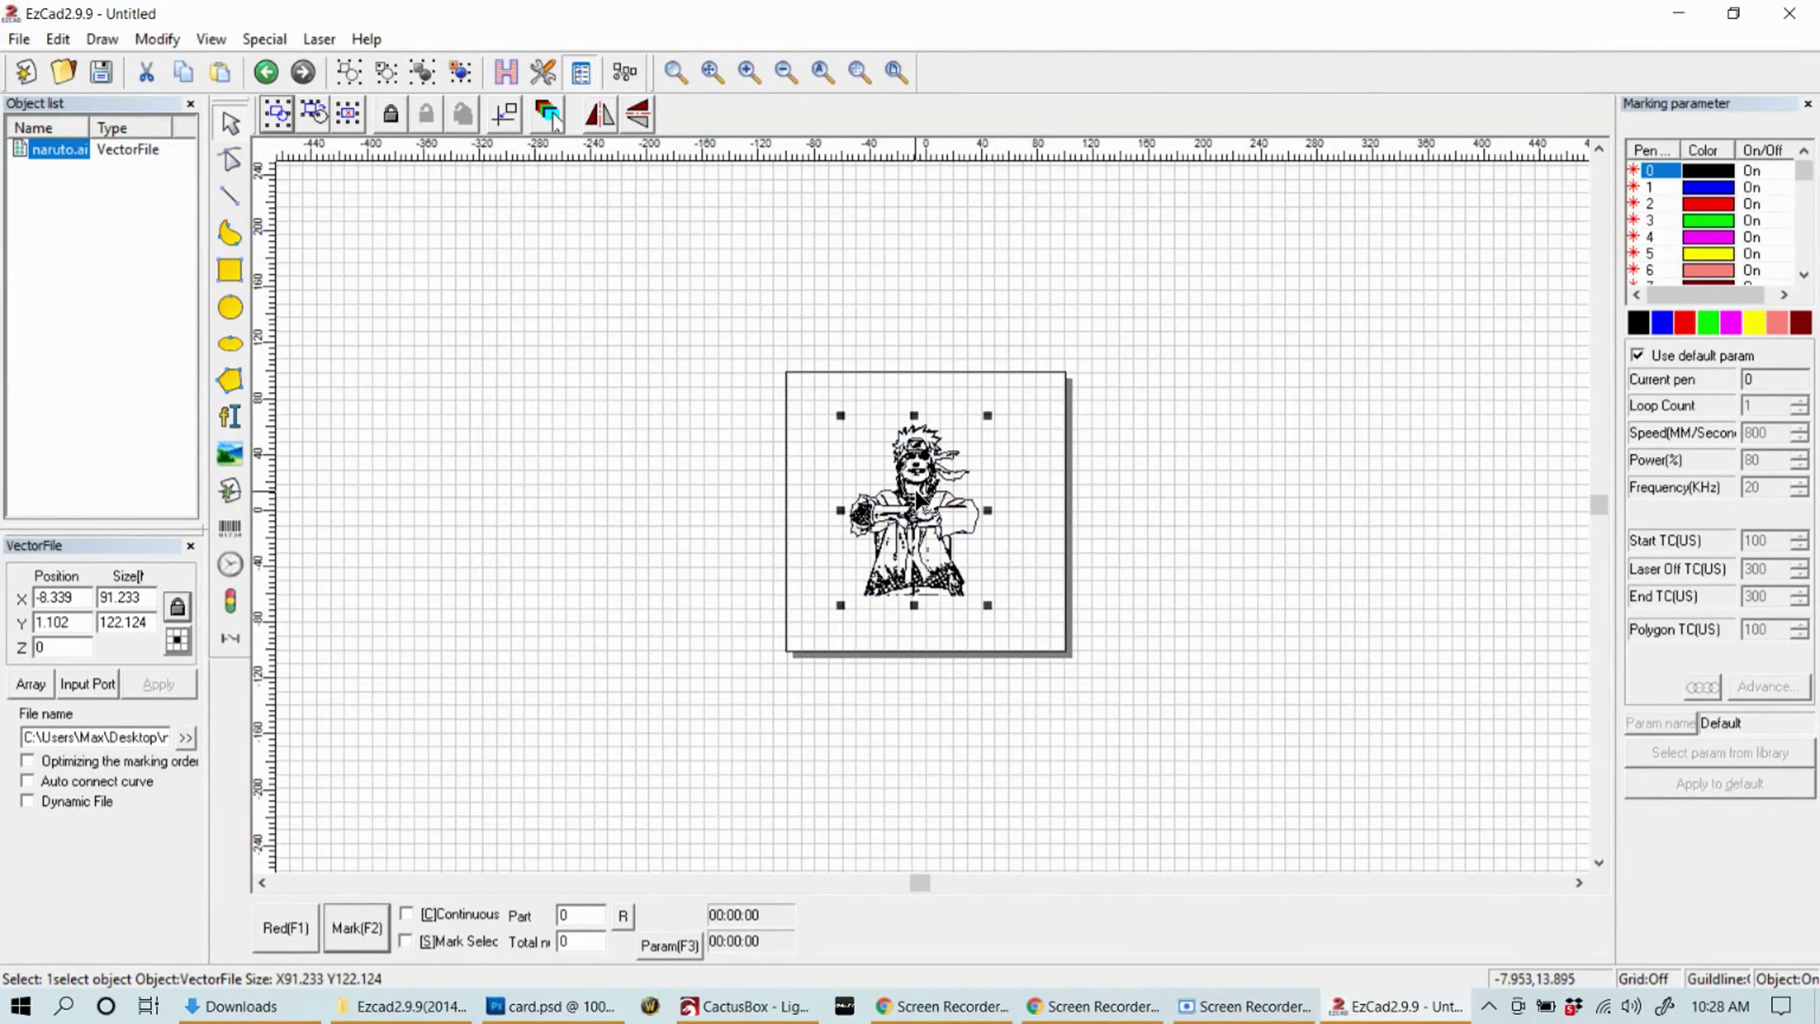
{"action": "scroll", "coordinate": [920, 517], "scroll_direction": "up", "scroll_amount": 3}
{"action": "scroll", "coordinate": [921, 511], "scroll_direction": "up", "scroll_amount": 1}
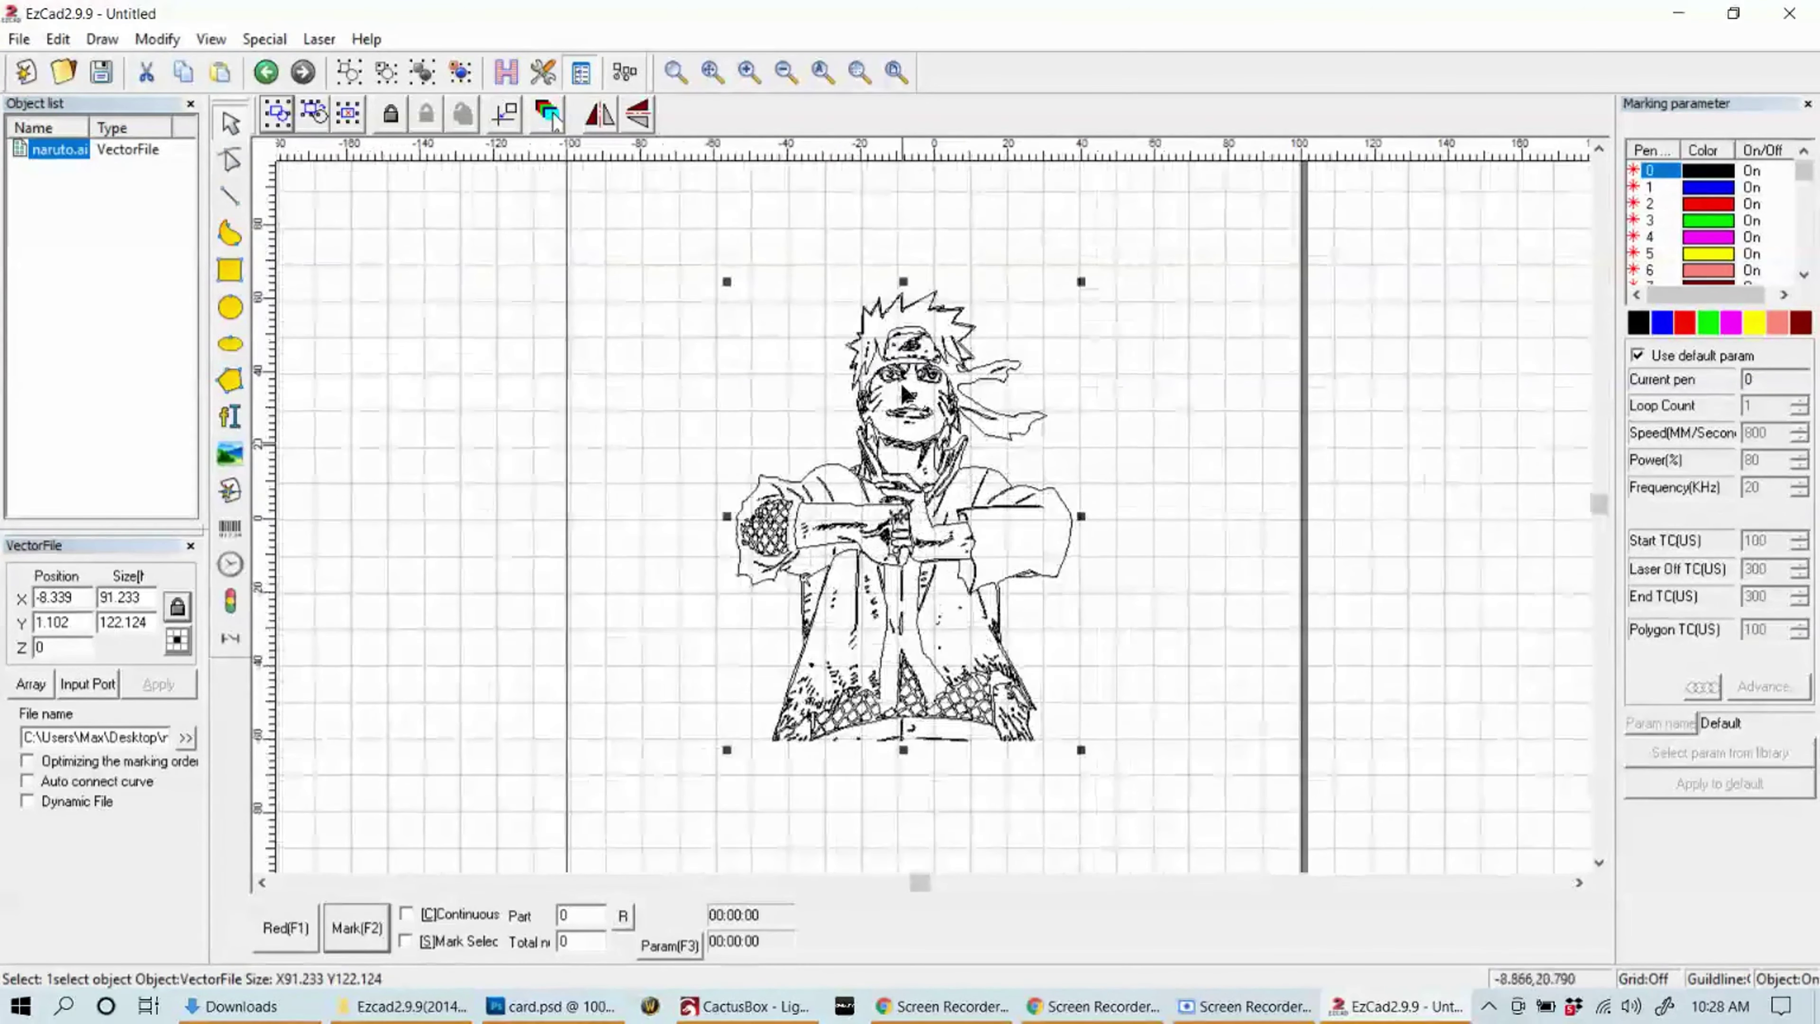
{"action": "scroll", "coordinate": [921, 511], "scroll_direction": "up", "scroll_amount": 1}
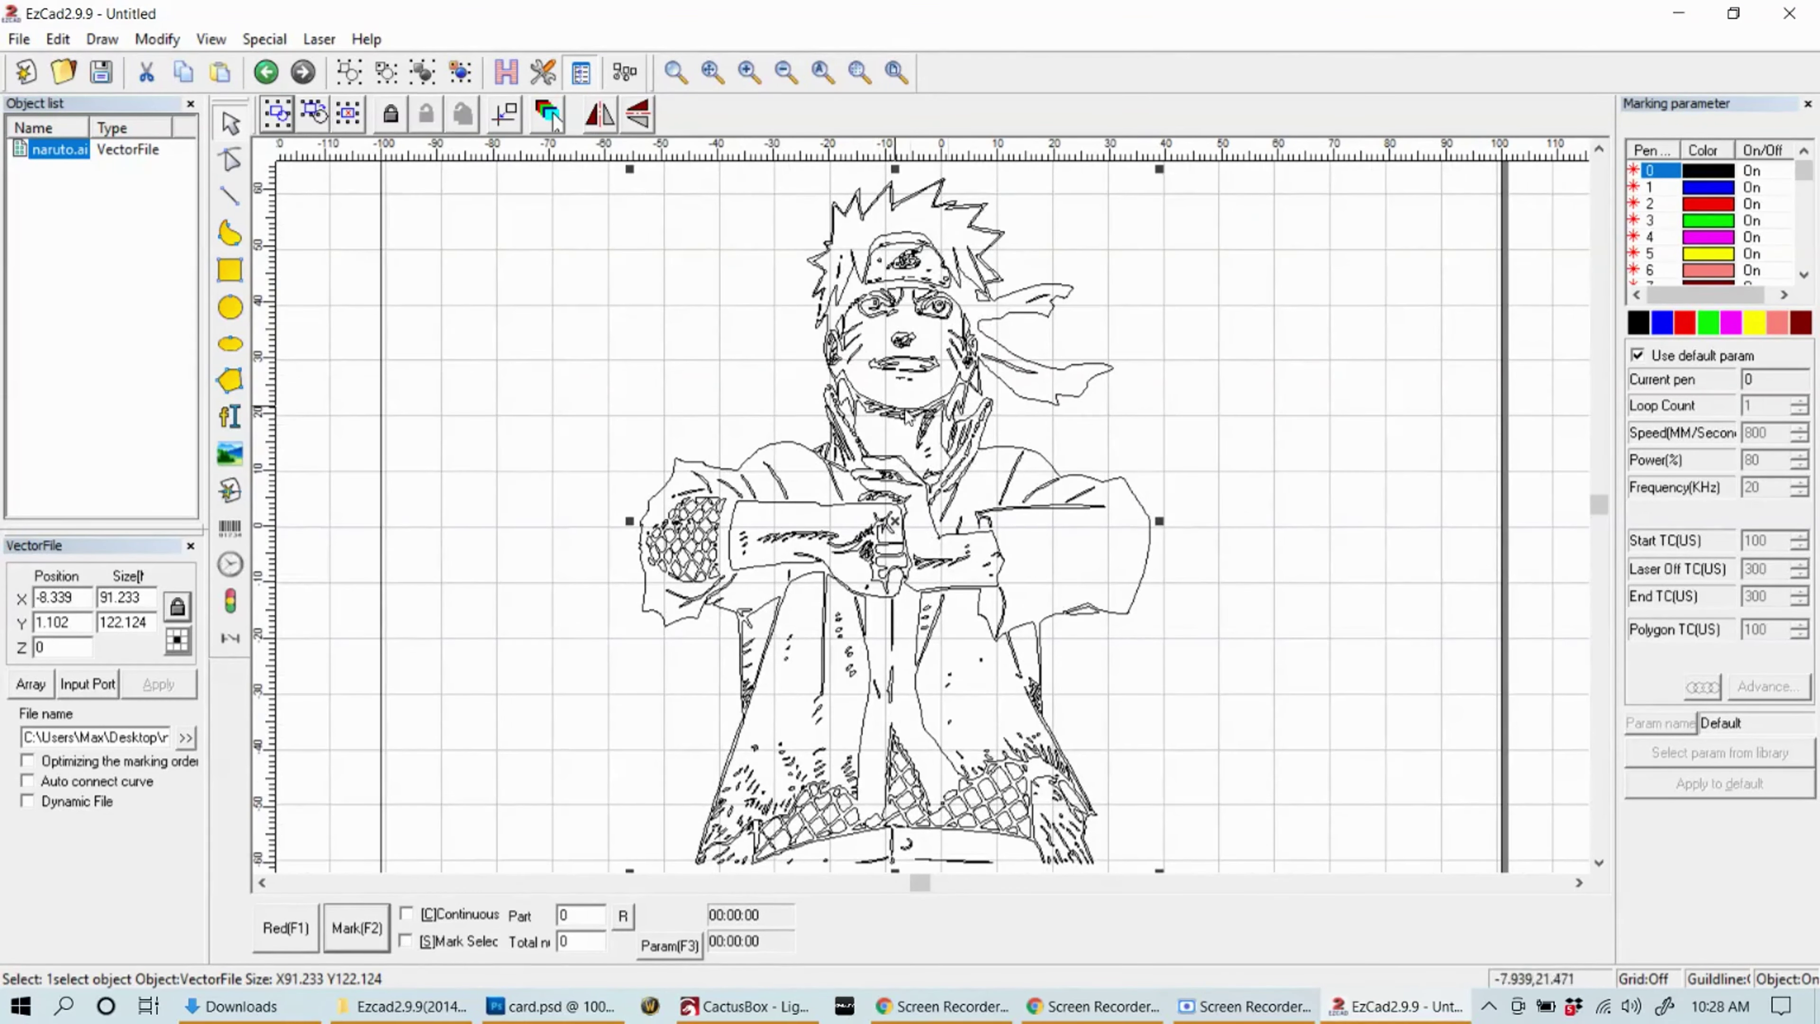
{"action": "scroll", "coordinate": [920, 511], "scroll_direction": "up", "scroll_amount": 1}
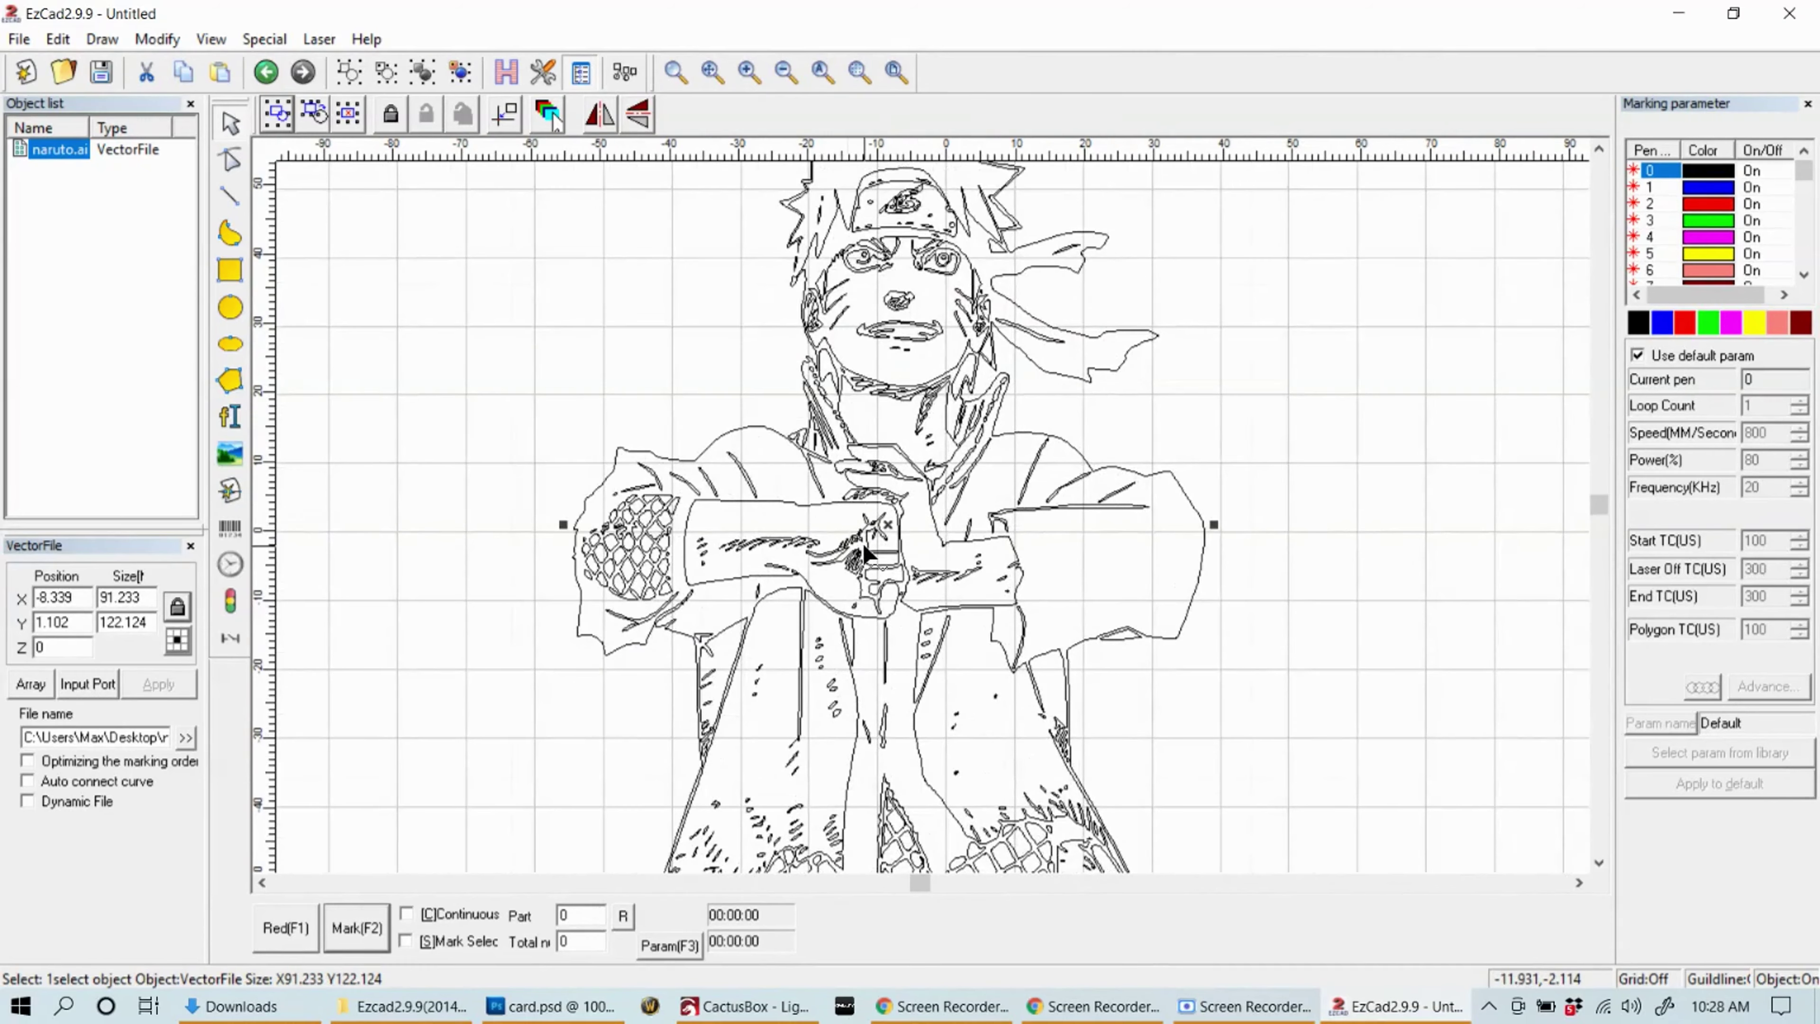
{"action": "scroll", "coordinate": [871, 530], "scroll_direction": "down", "scroll_amount": 3}
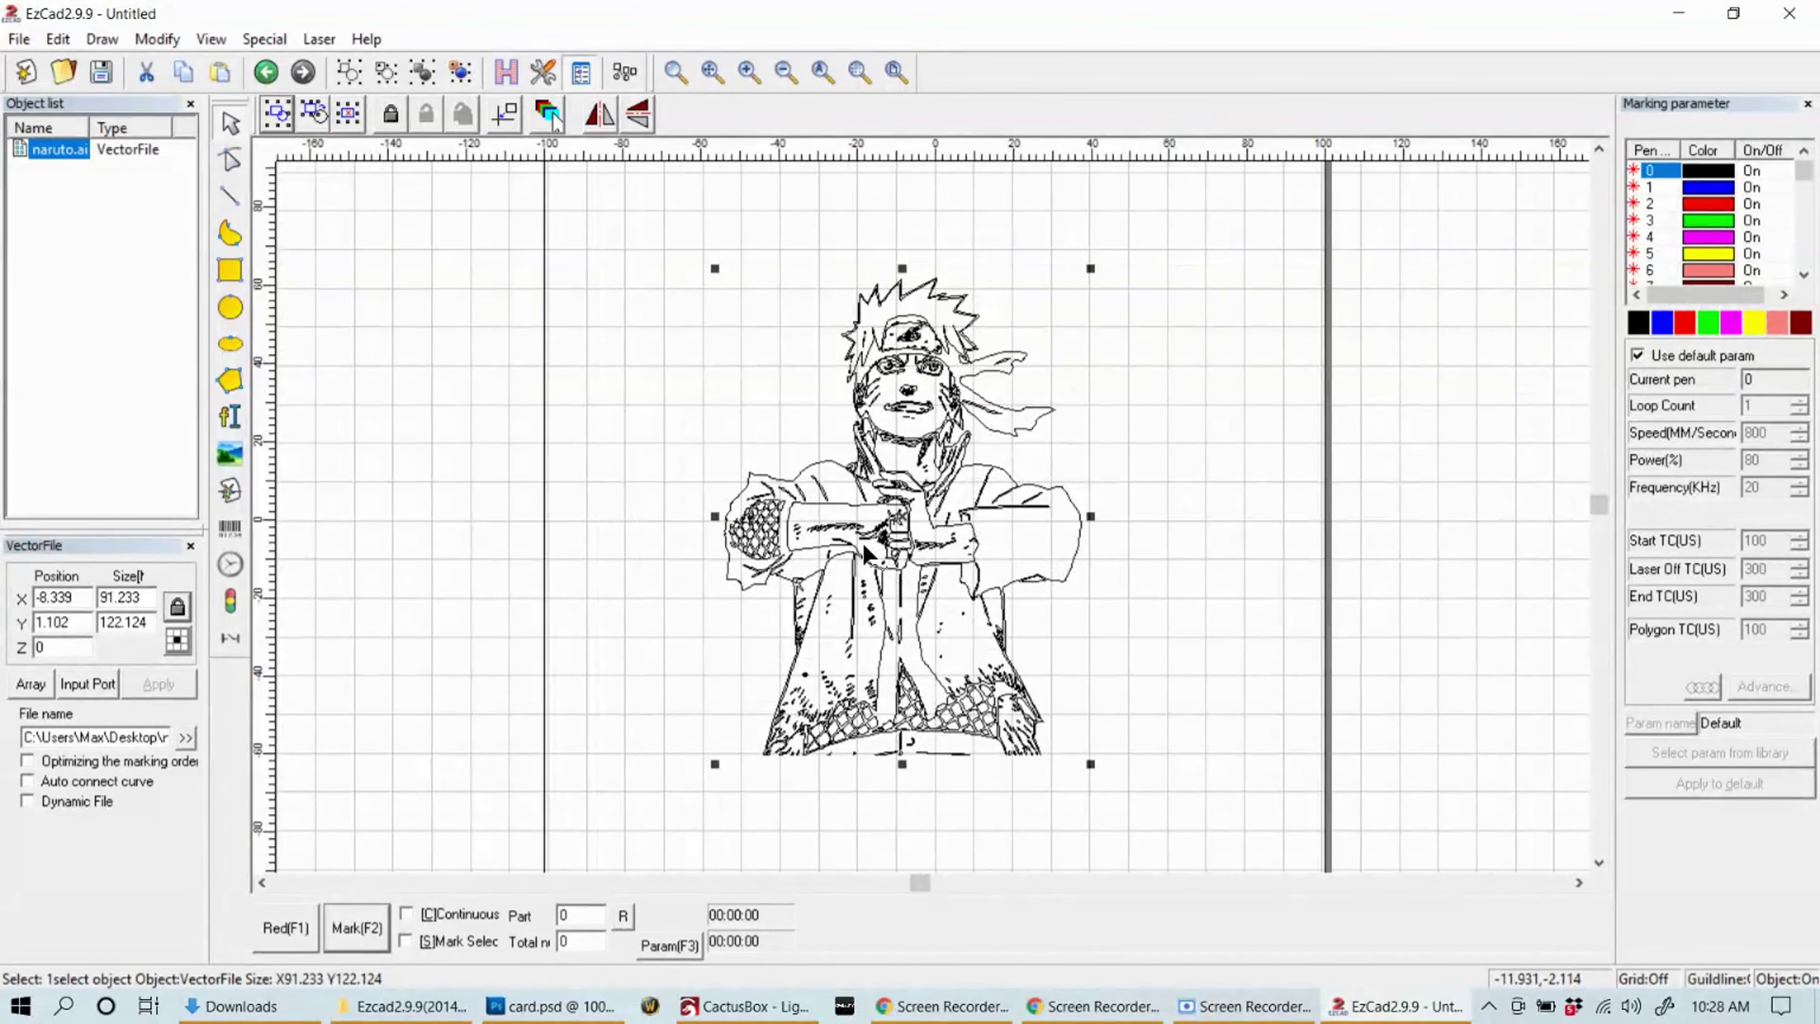
Review hatch sets 1–3, then apply Hatch1 with 0.06 mm line space and Follow edge once
{"action": "left_click", "coordinate": [508, 73]}
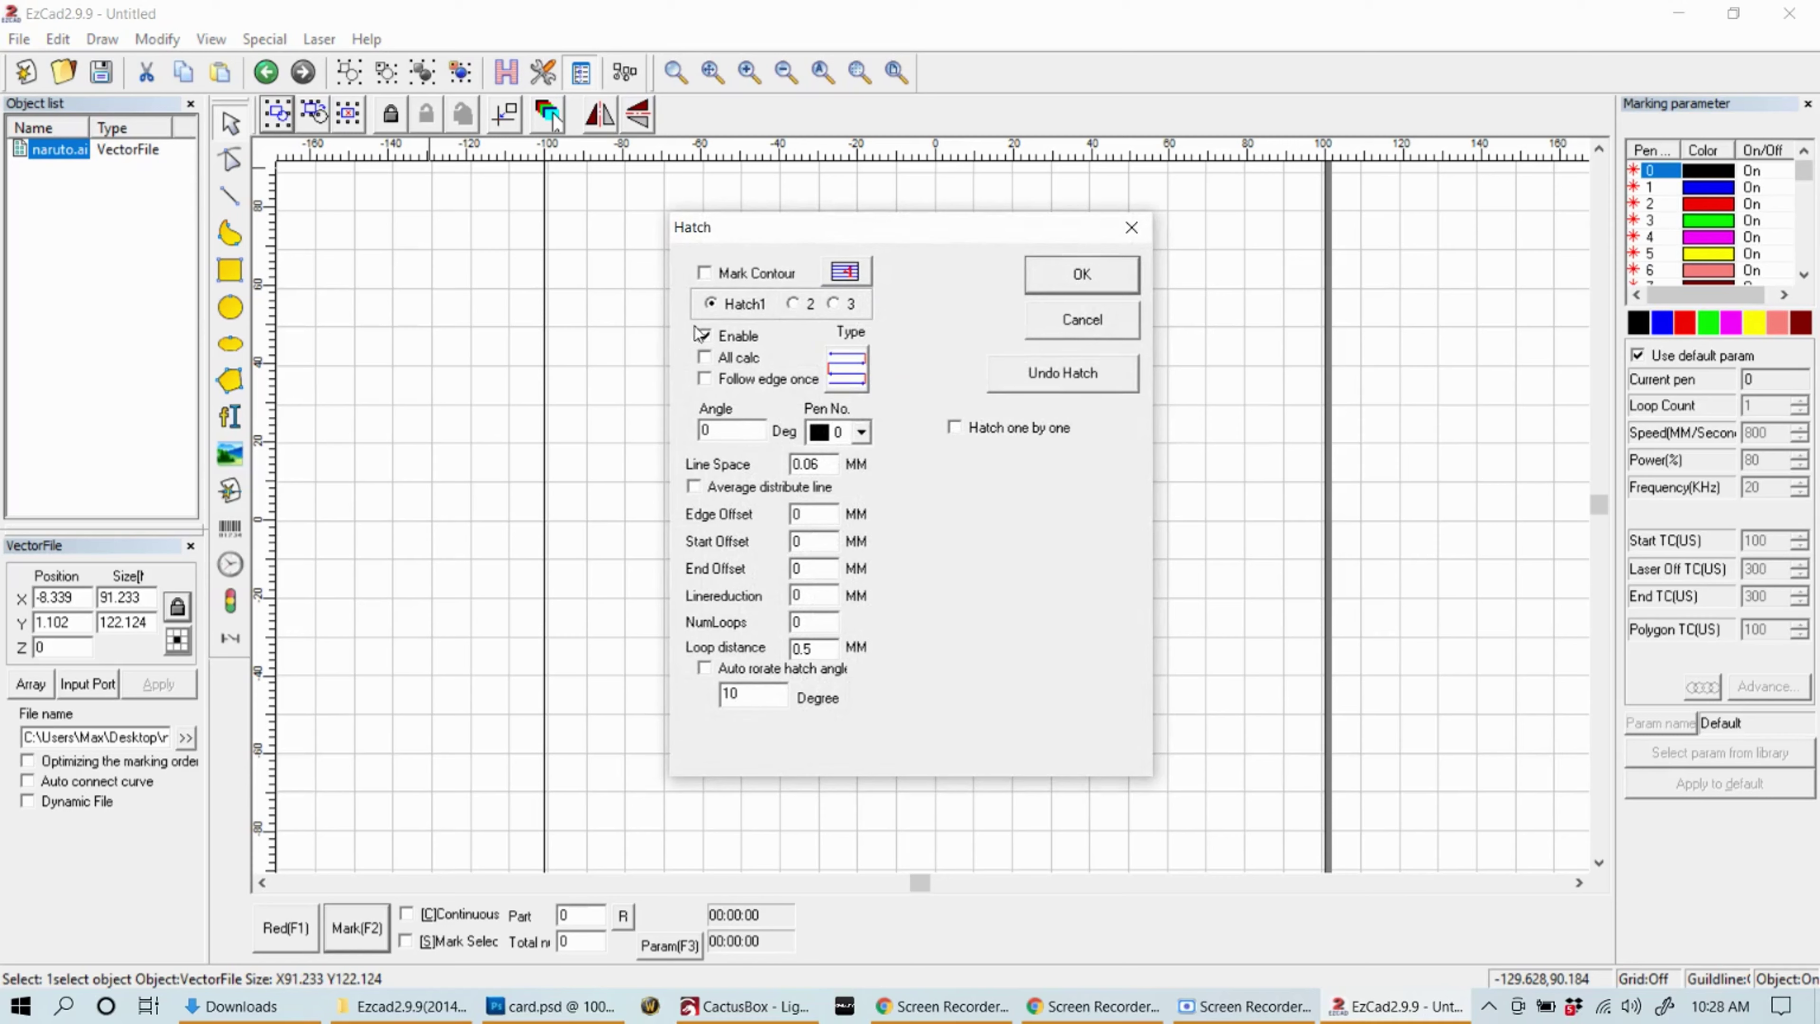
{"action": "left_click", "coordinate": [794, 304]}
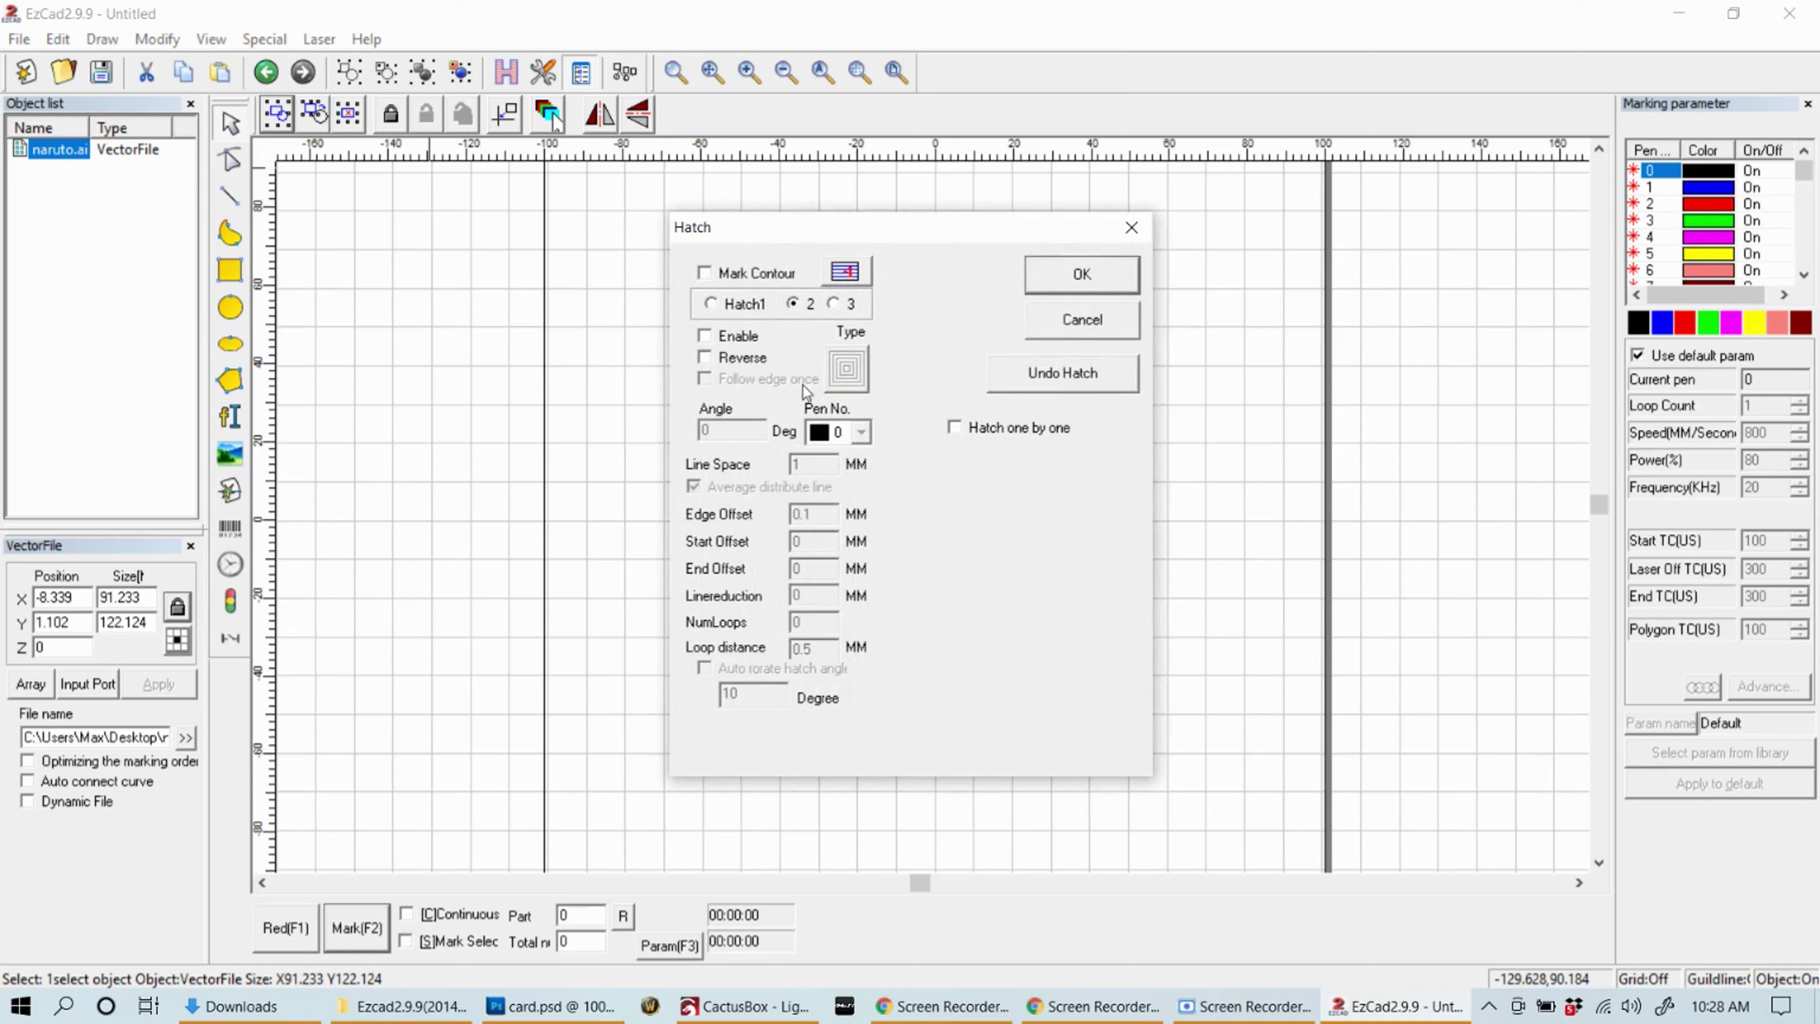
{"action": "left_click", "coordinate": [849, 373]}
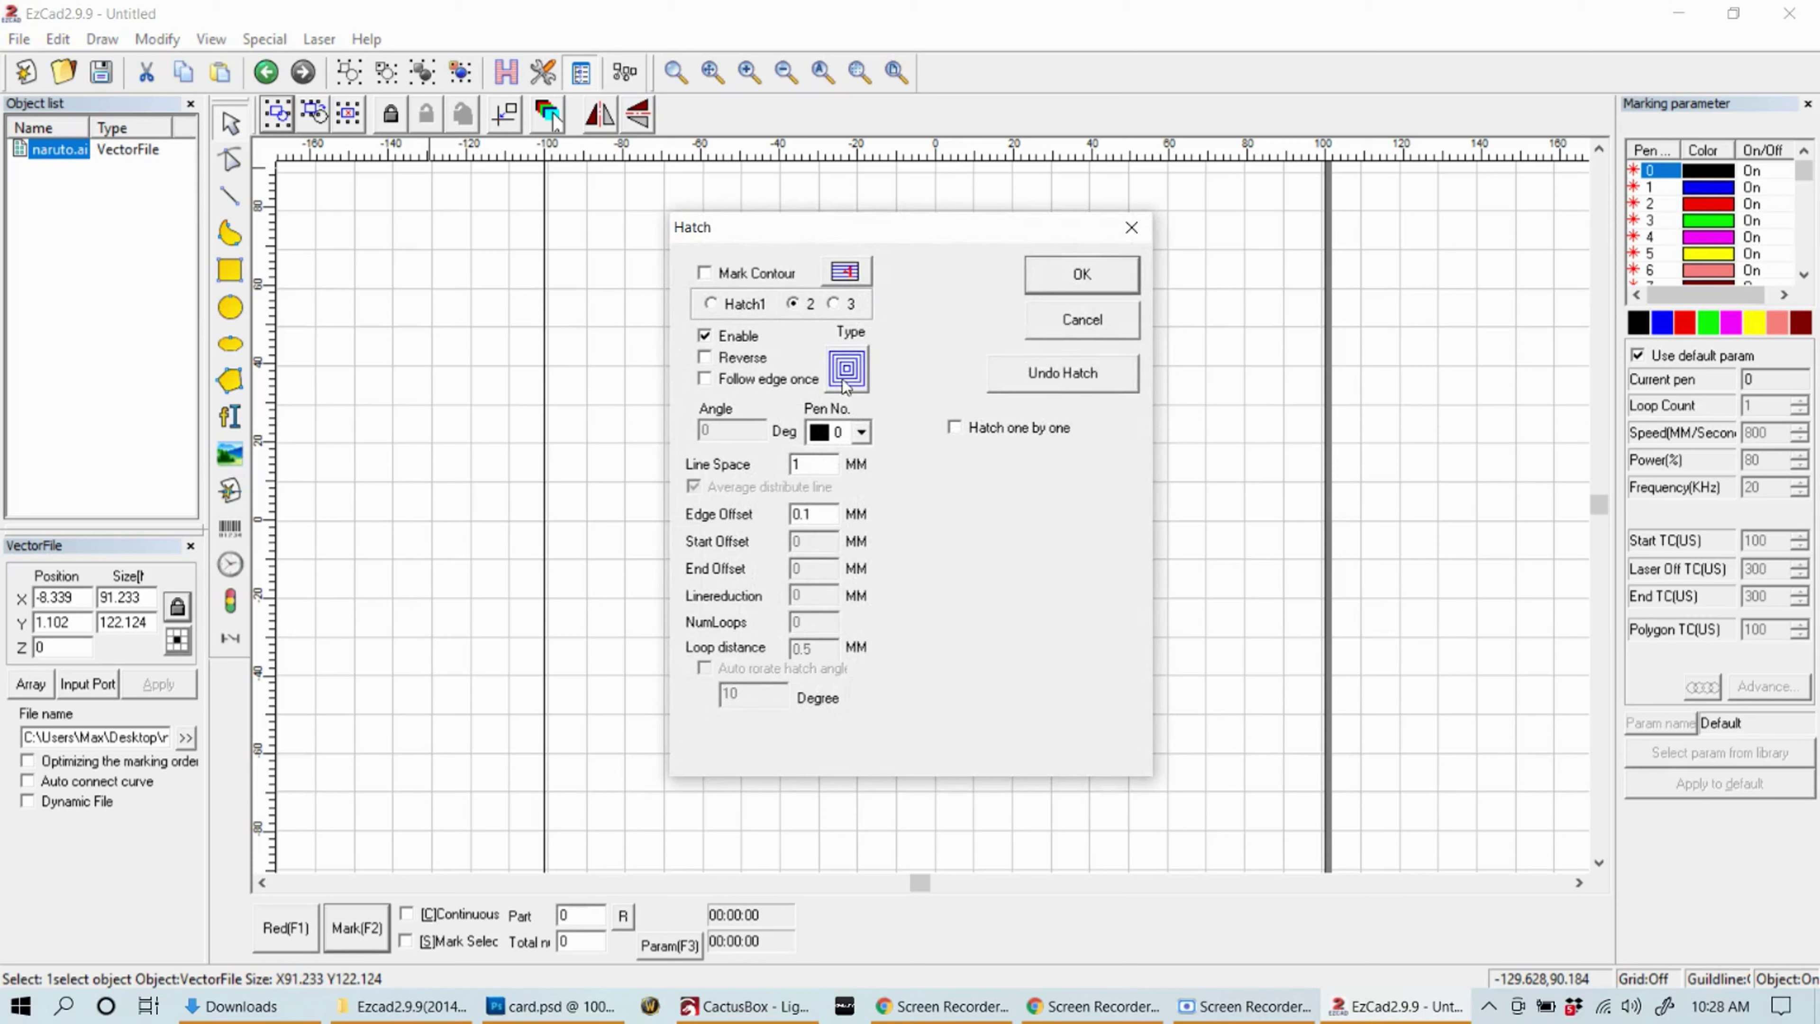
{"action": "left_click", "coordinate": [833, 304]}
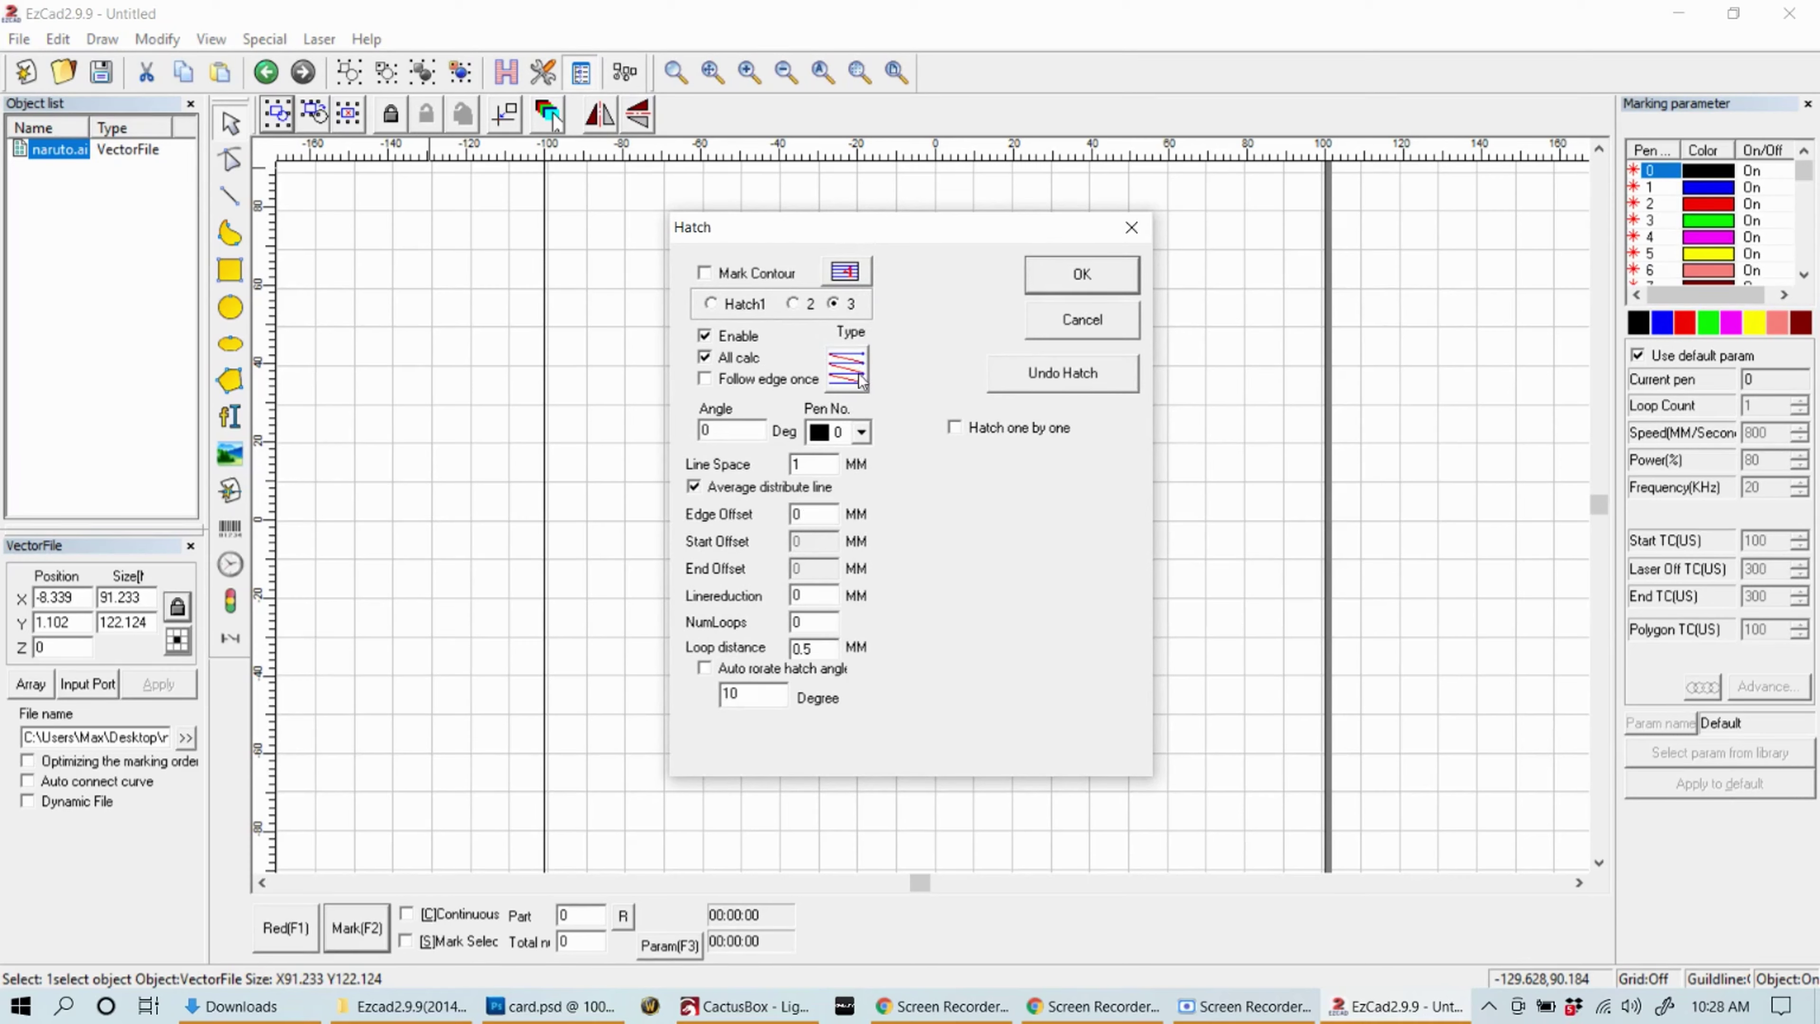
{"action": "left_click", "coordinate": [721, 307]}
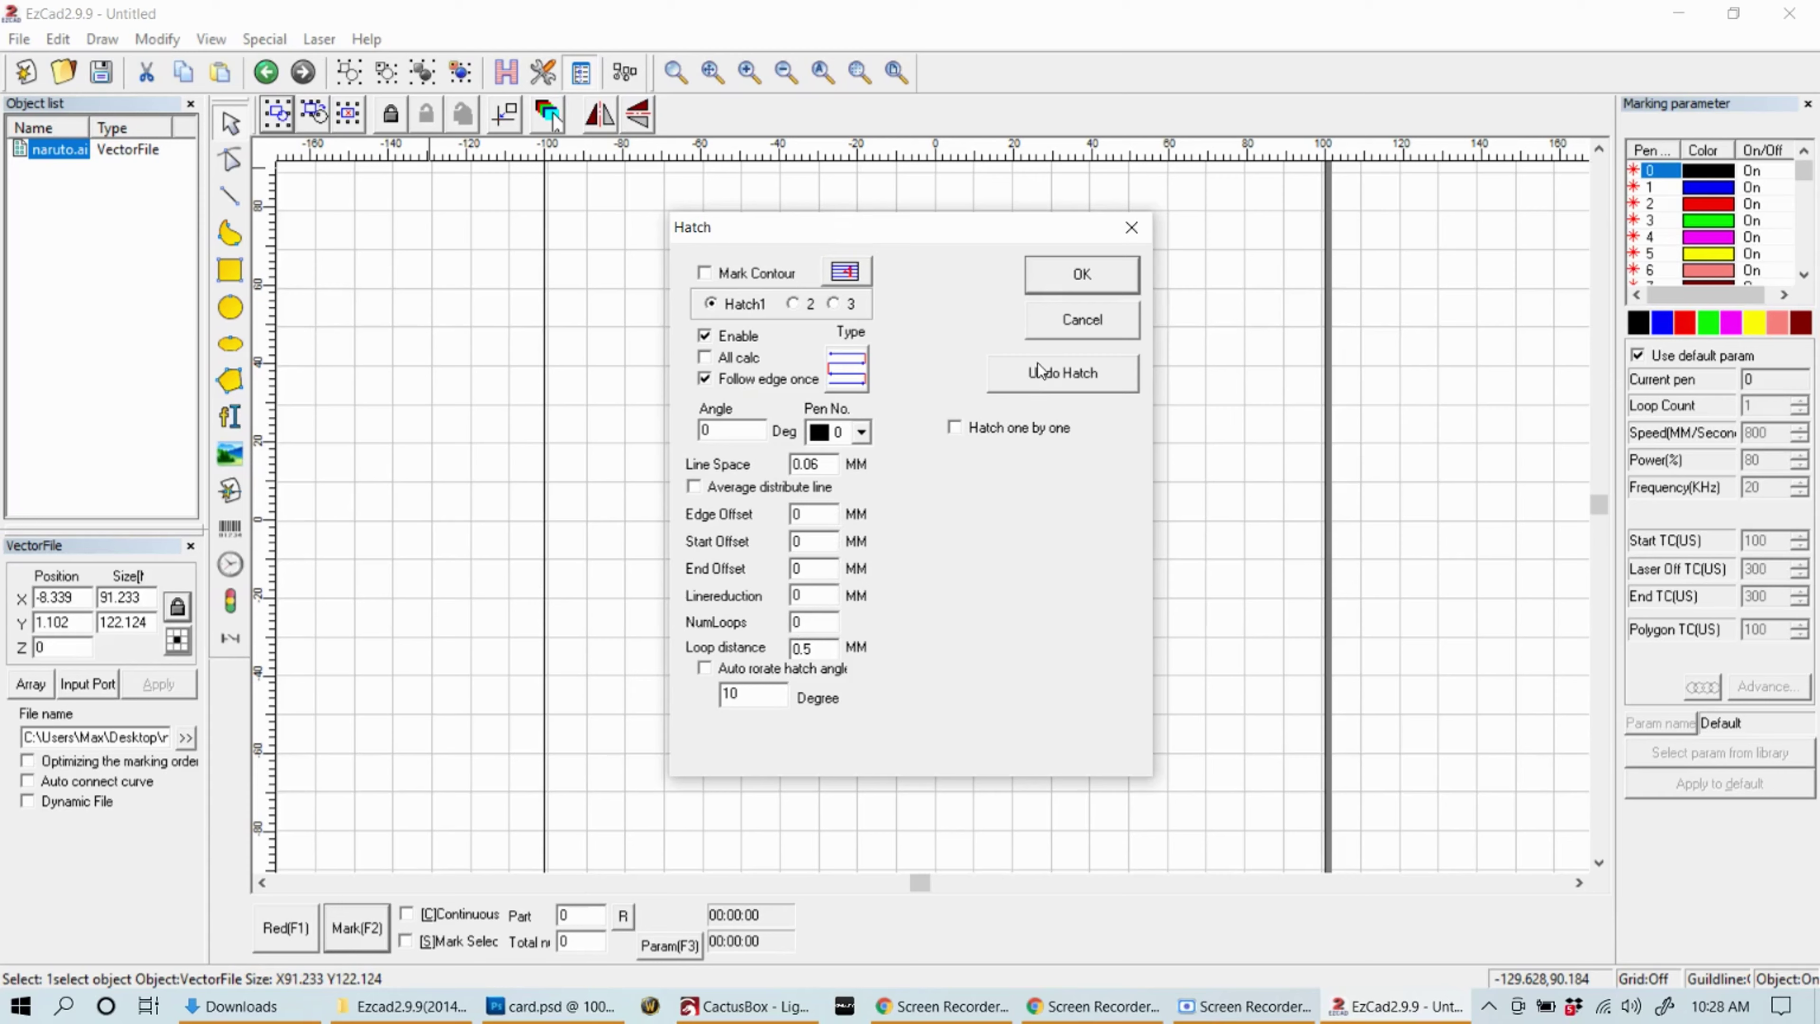
{"action": "left_click", "coordinate": [1050, 286]}
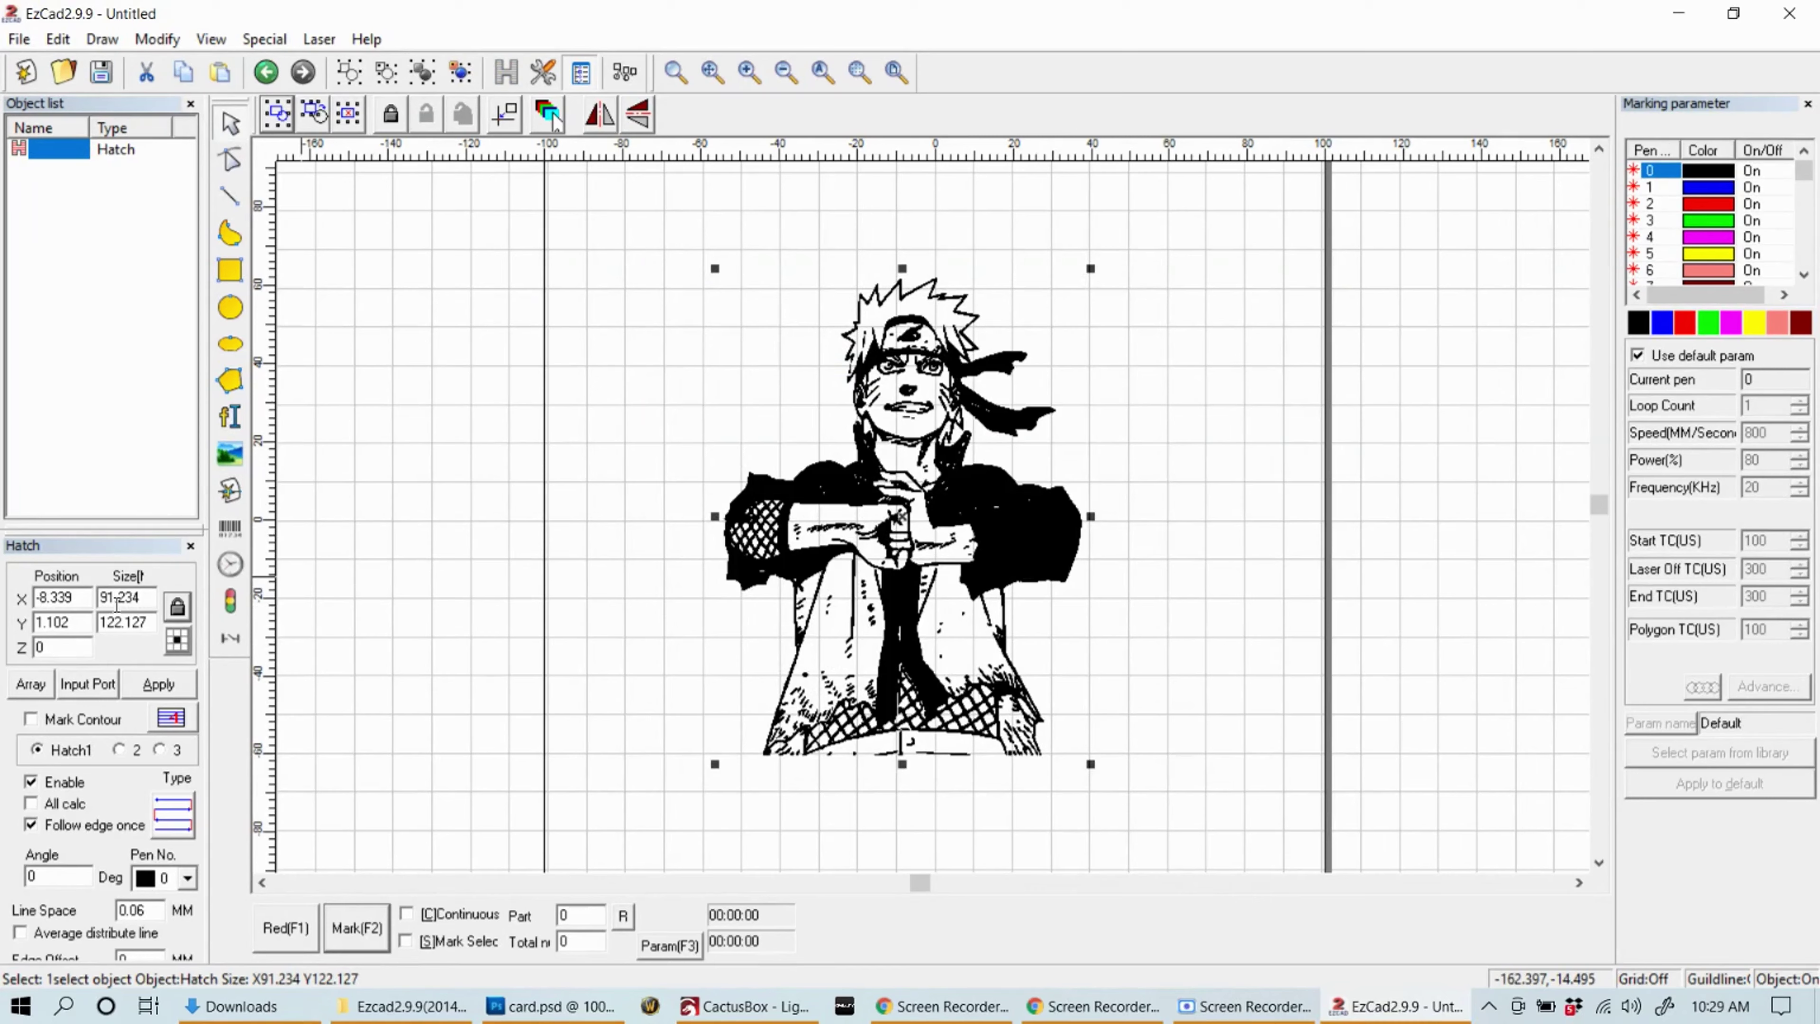
Resize the Naruto hatch to 46 mm wide (46 × 61.576) and turn off Use default param
{"action": "left_click_drag", "start_coordinate": [143, 599], "coordinate": [90, 599]}
{"action": "type", "text": "46"}
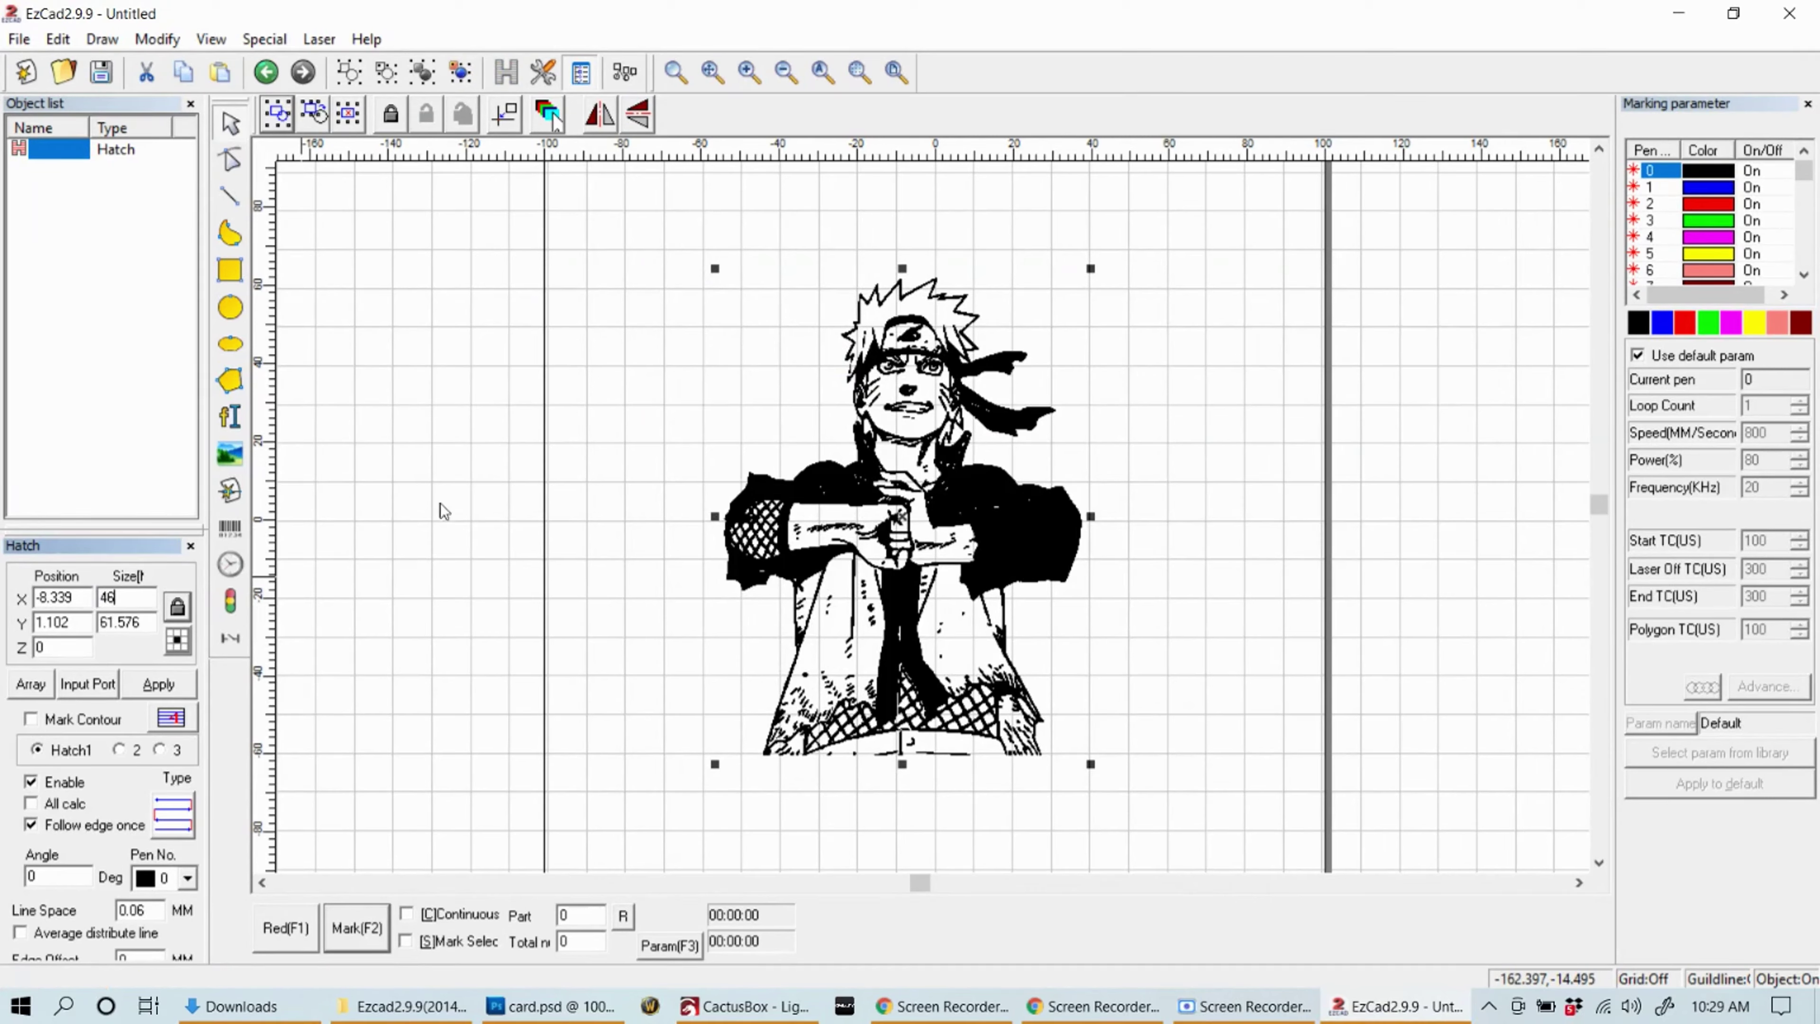
{"action": "left_click", "coordinate": [158, 684]}
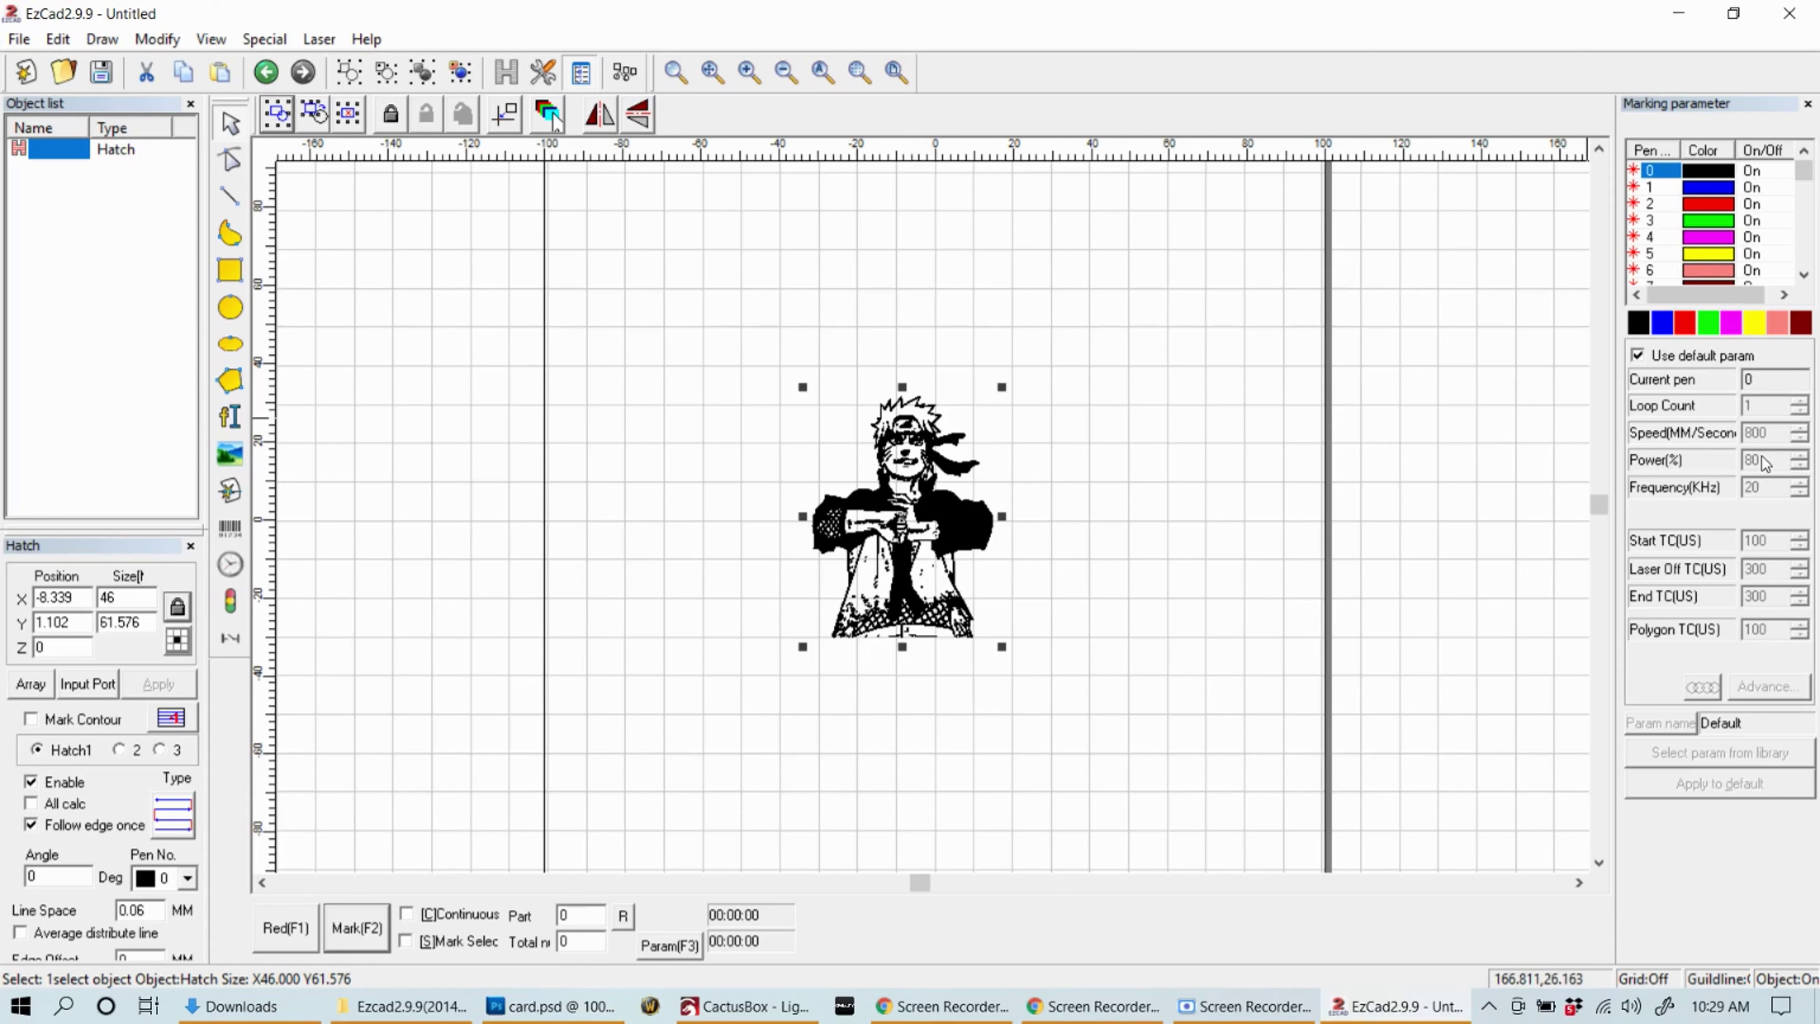
{"action": "left_click", "coordinate": [1723, 356]}
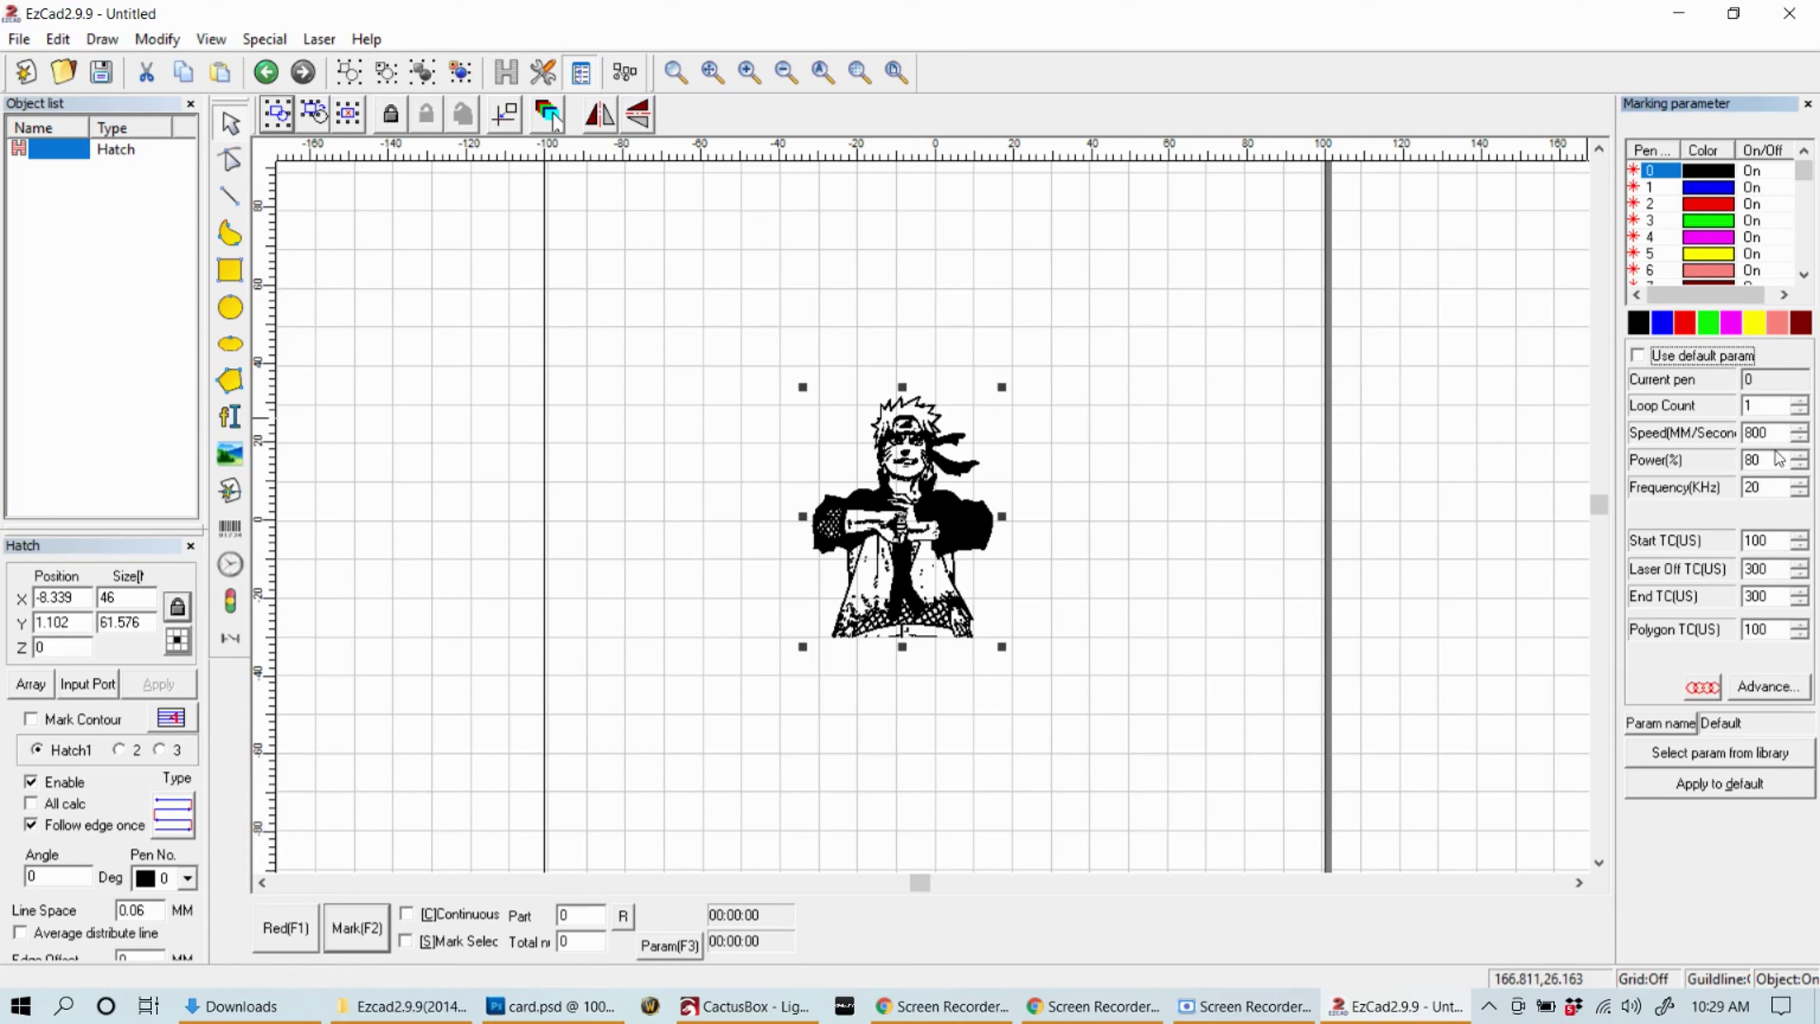
Restore default parameters, stop the red guide preview, and mark the 46 mm Naruto hatch
{"action": "left_click", "coordinate": [1687, 358]}
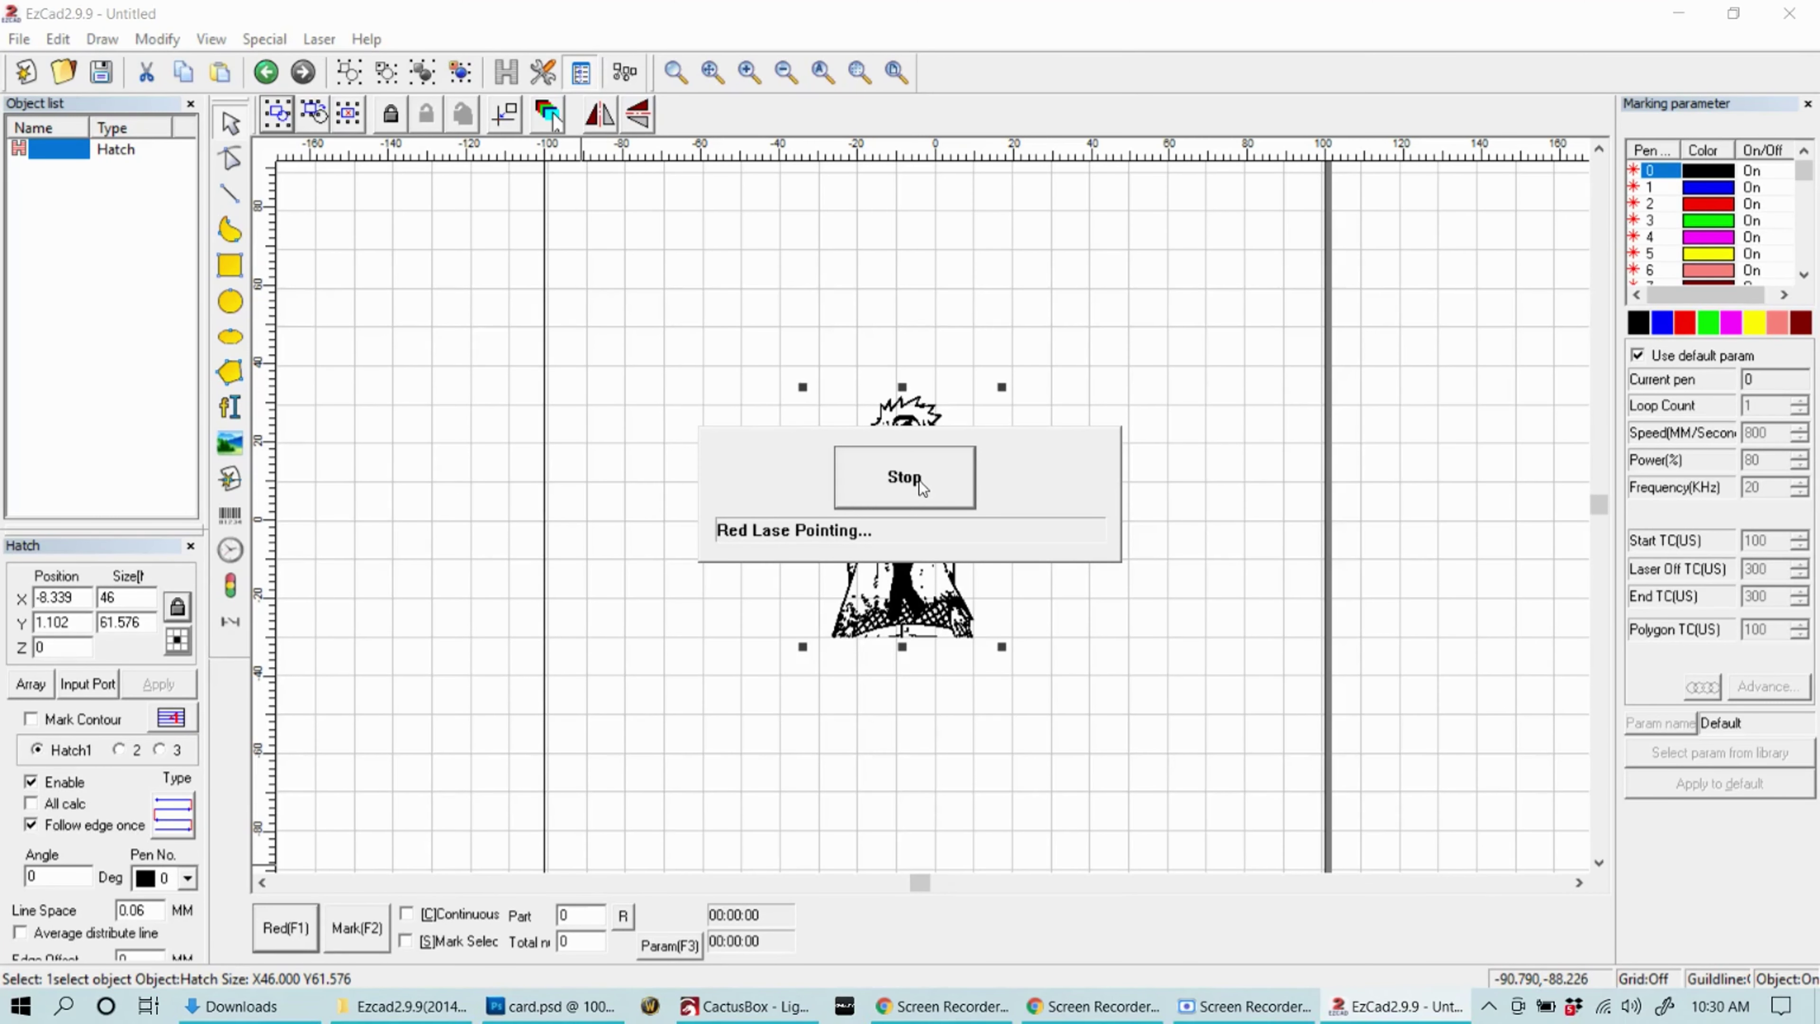
{"action": "left_click", "coordinate": [905, 477]}
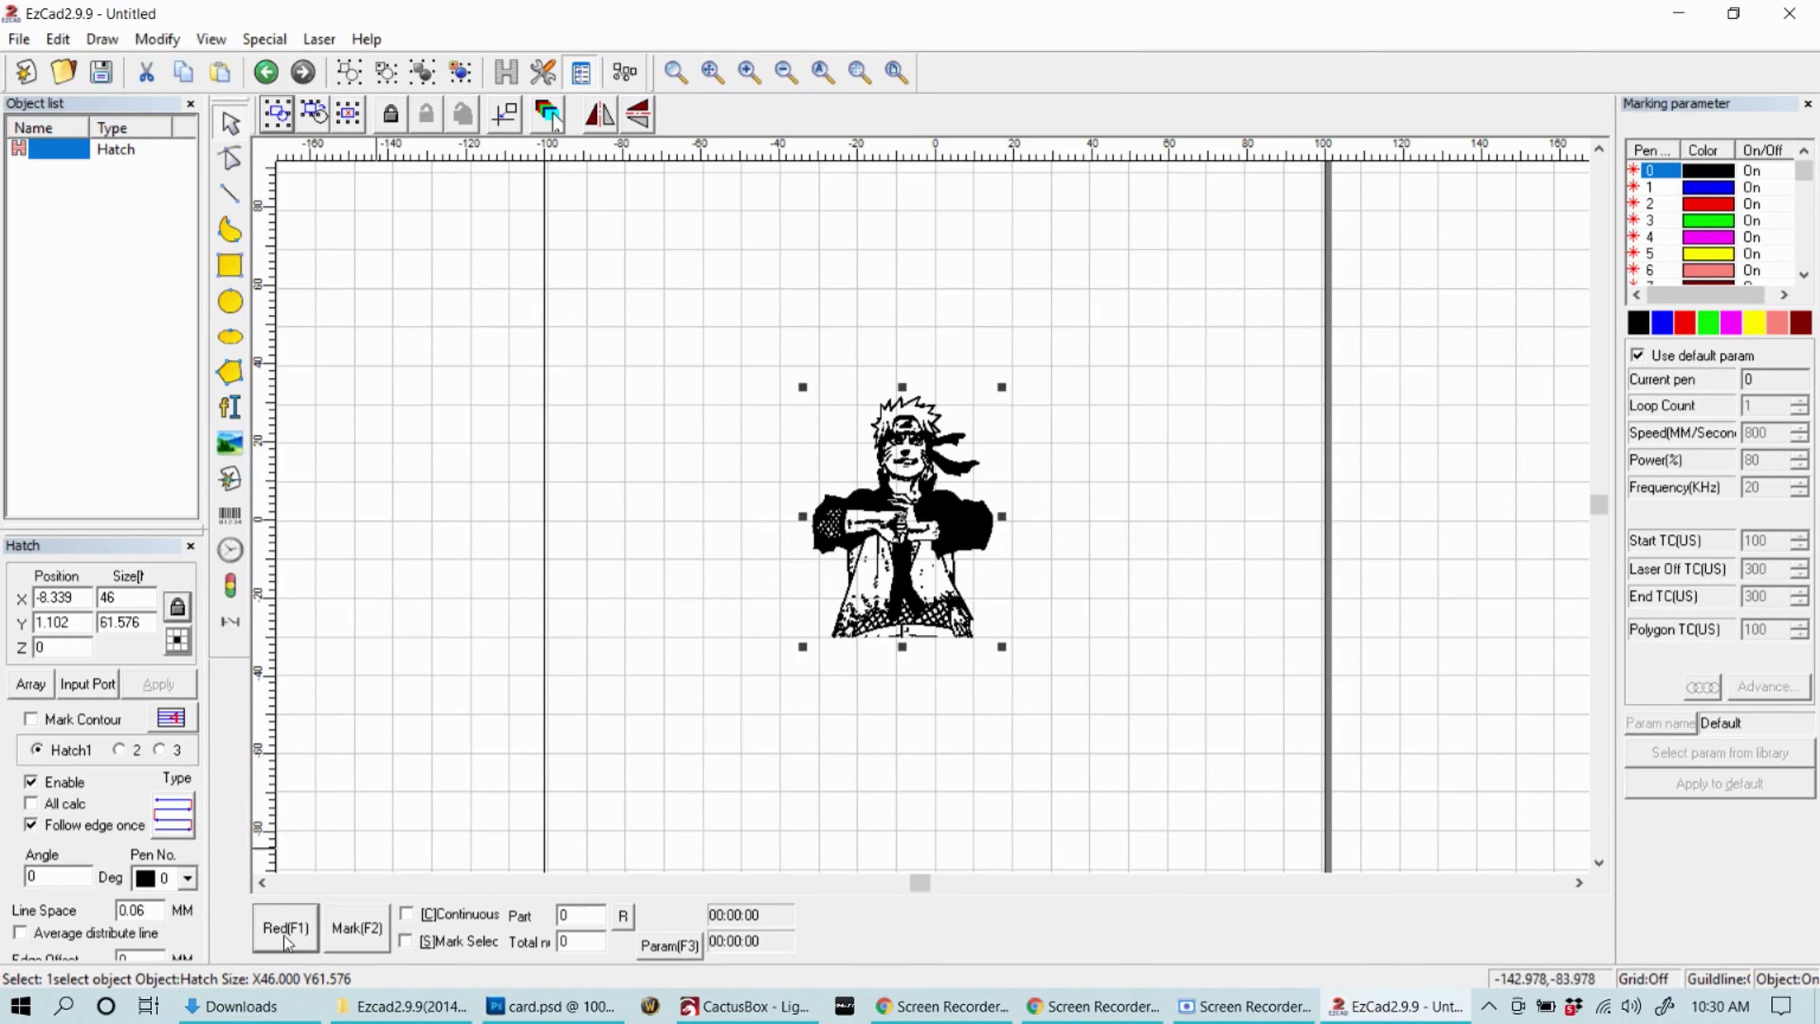
{"action": "left_click", "coordinate": [371, 928]}
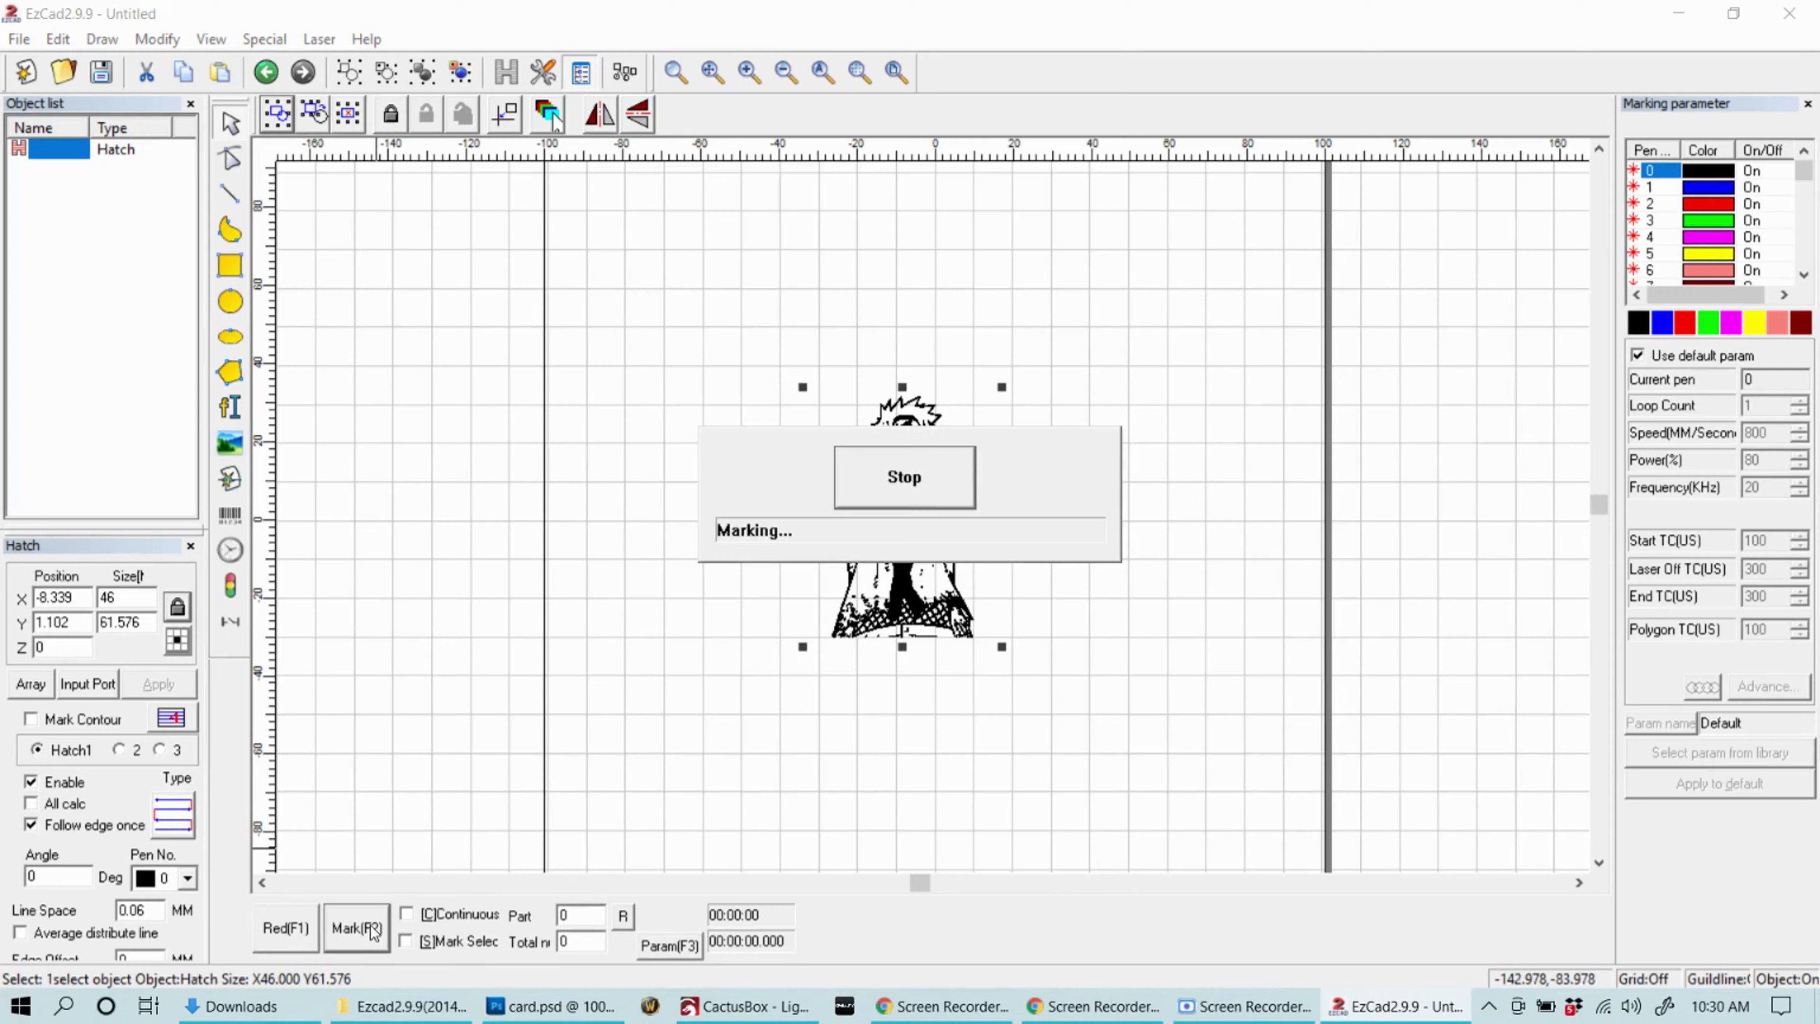